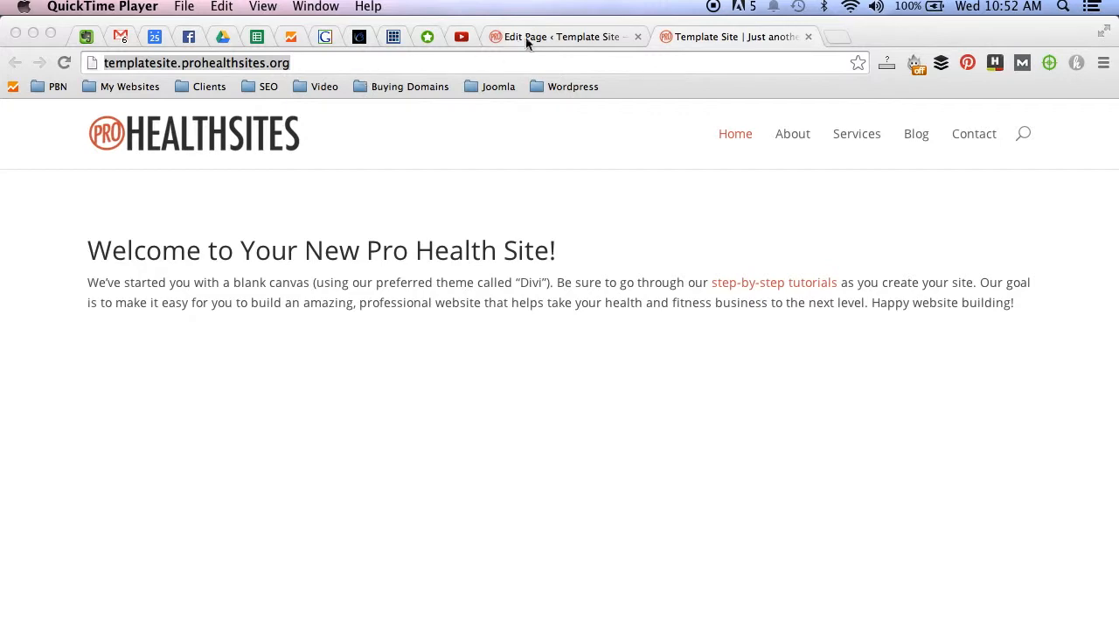
Step: Look over the Home page editor and the live home page's header
left_click(529, 37)
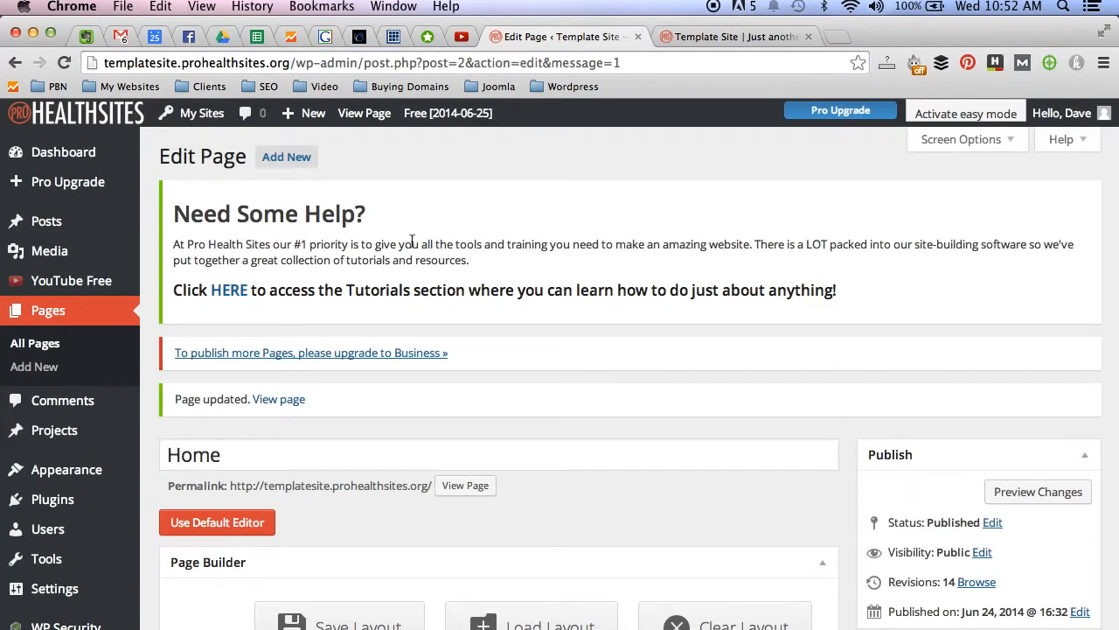
scroll(412, 241, "up", 2)
left_click(717, 37)
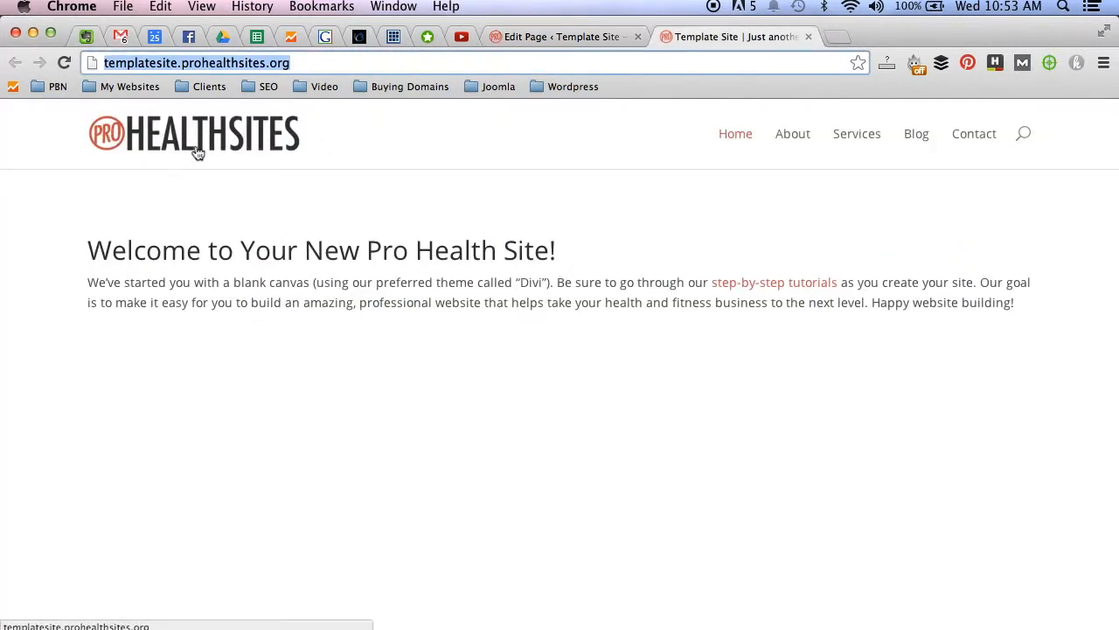
Step: Open the Divi Theme Options and go to the Logo setting in the general settings
left_click(524, 36)
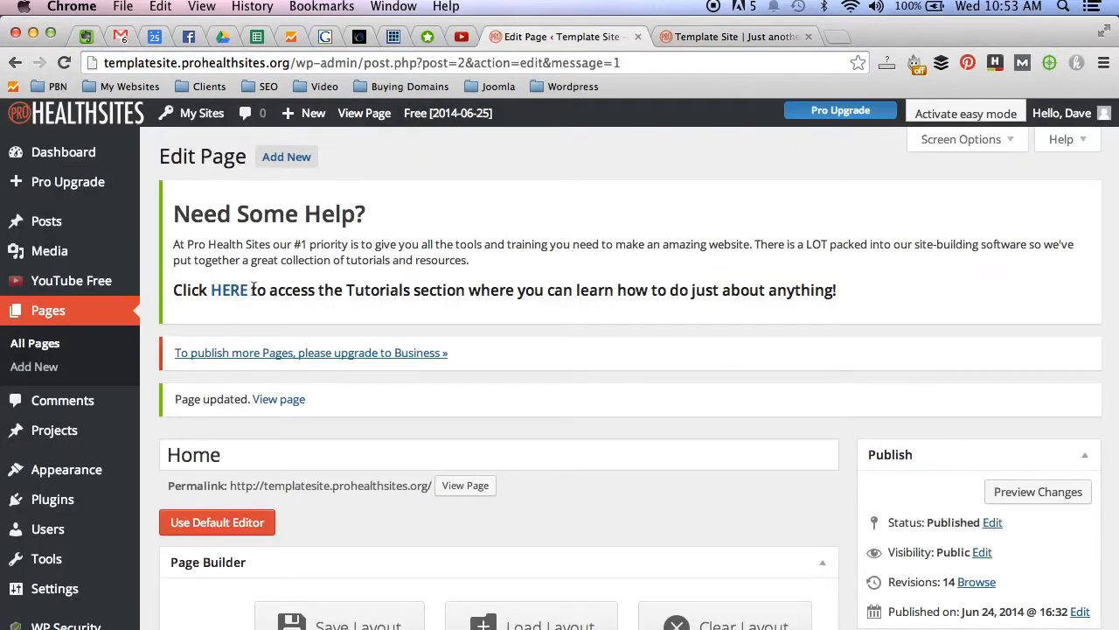
scroll(252, 290, "down", 2)
mouse_move(88, 408)
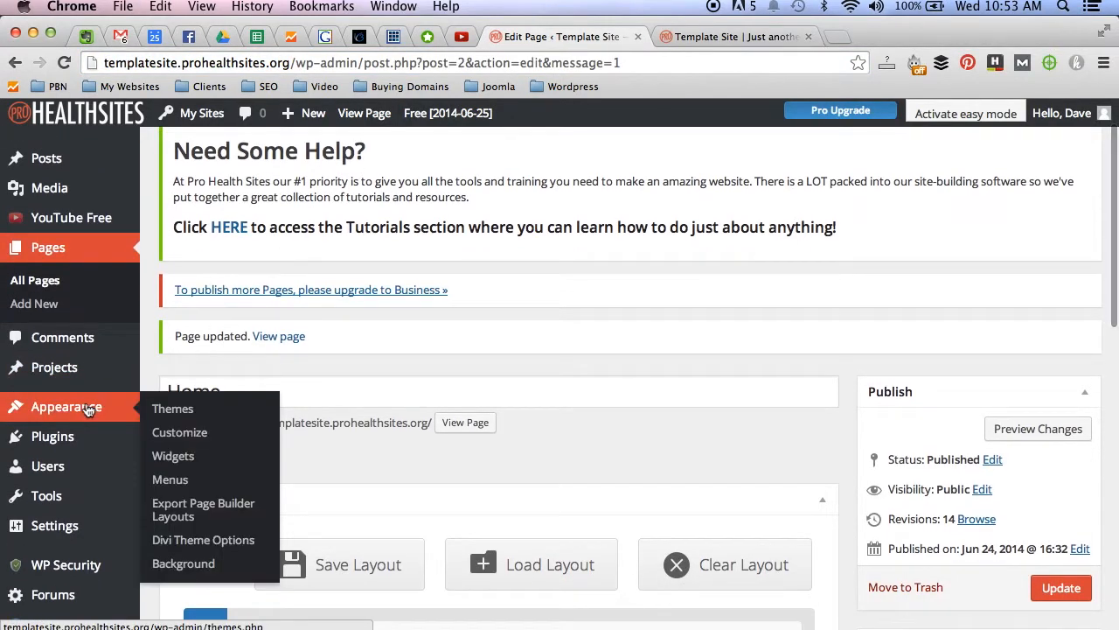
left_click(190, 542)
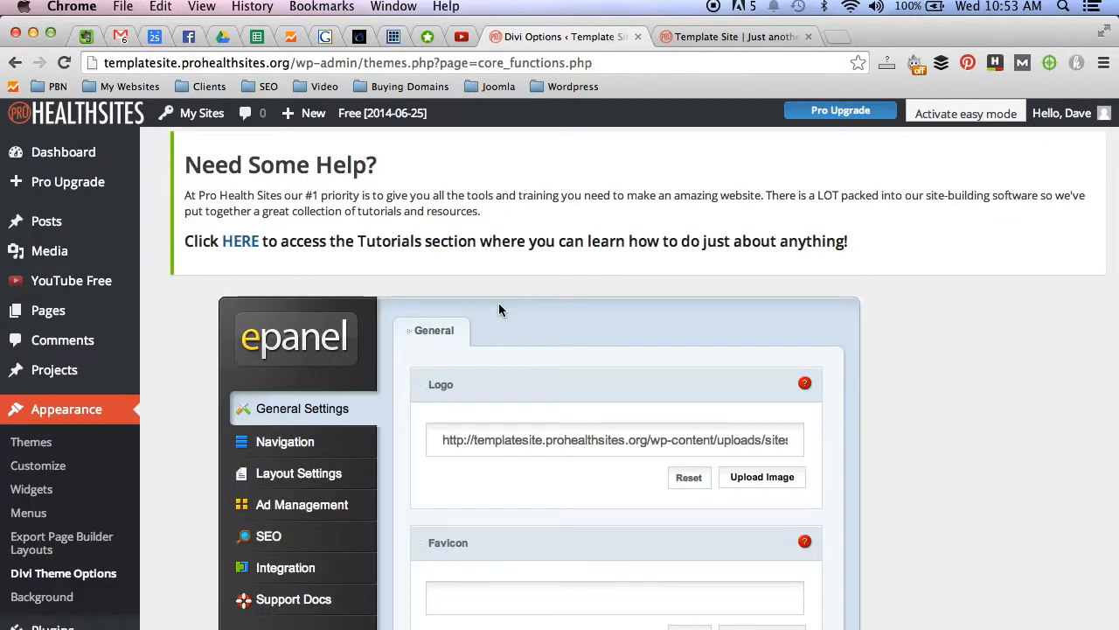
scroll(498, 306, "down", 2)
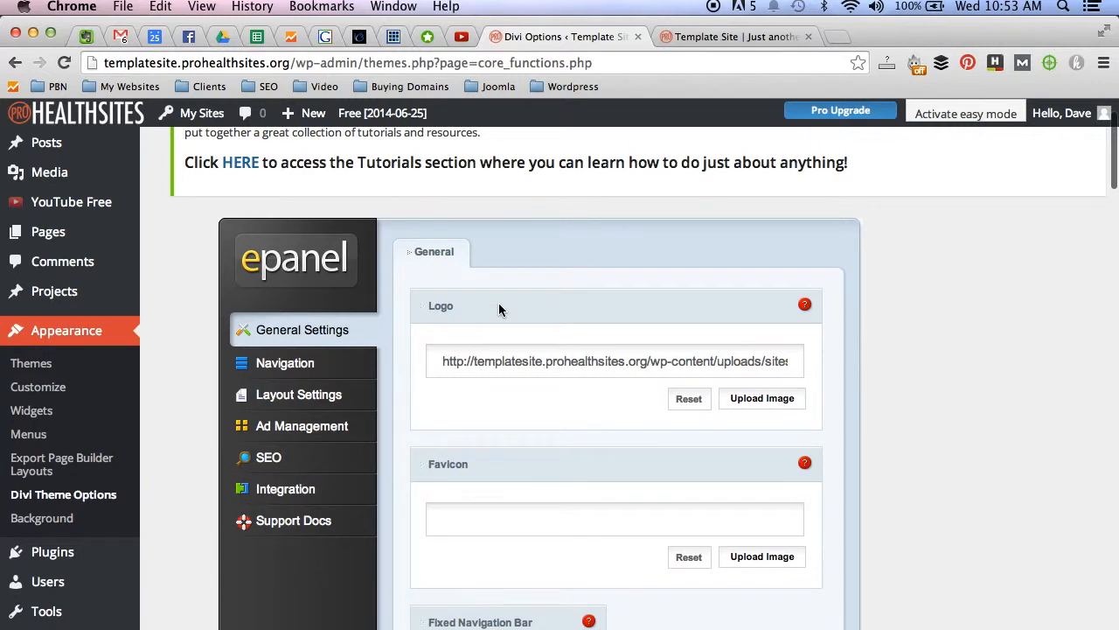
scroll(499, 307, "down", 1)
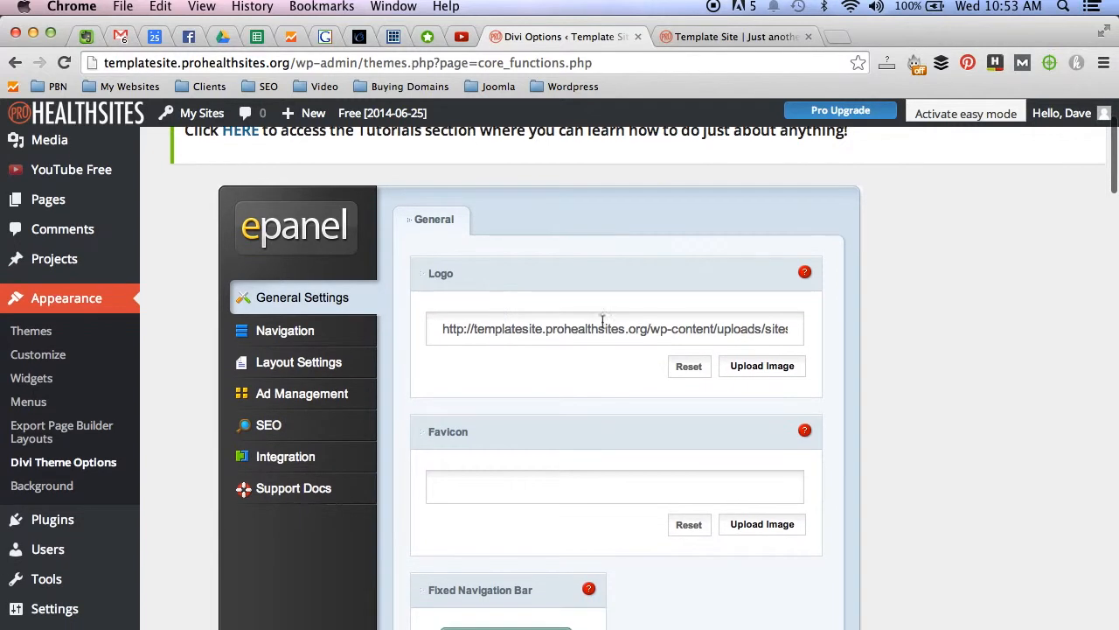
Step: Set the site logo to the MYBW_Logo2 image from the media library
left_click(759, 365)
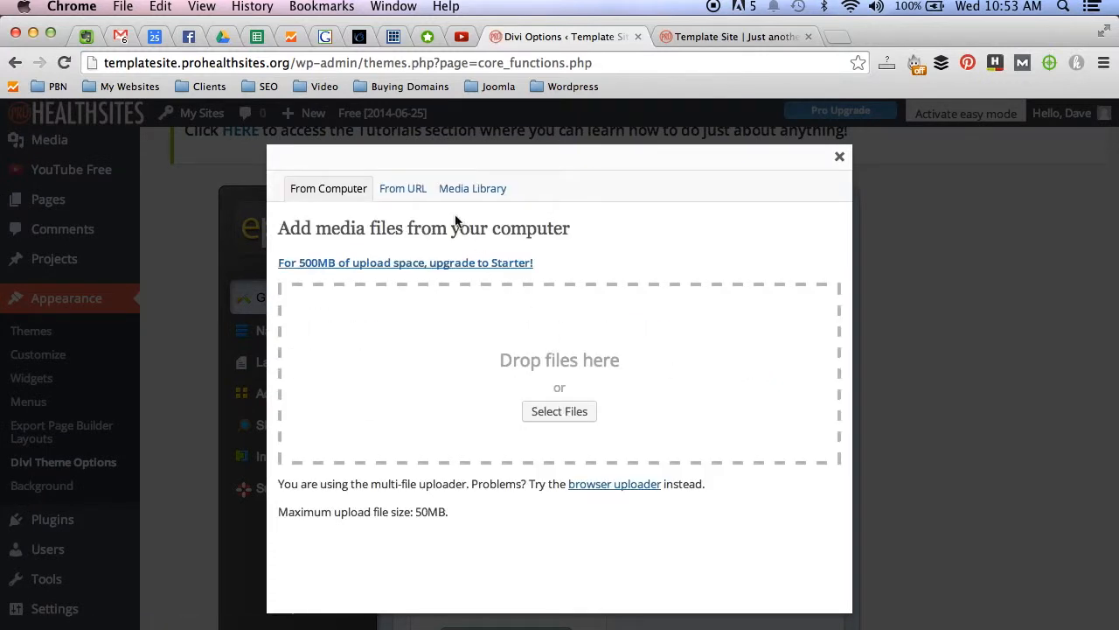
left_click(470, 196)
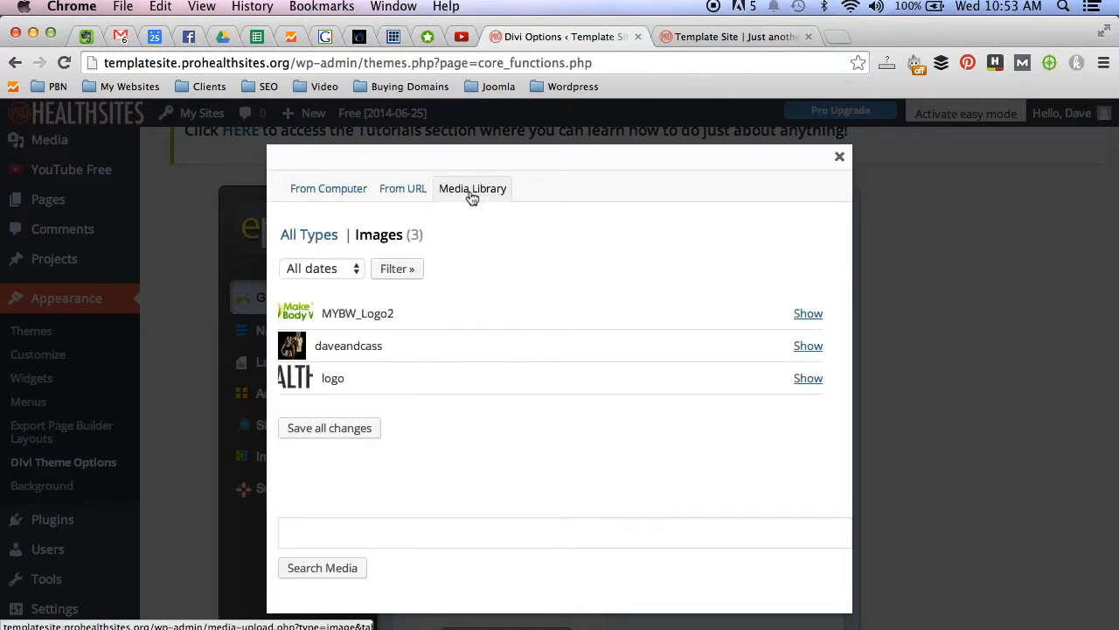
left_click(808, 313)
scroll(577, 354, "down", 5)
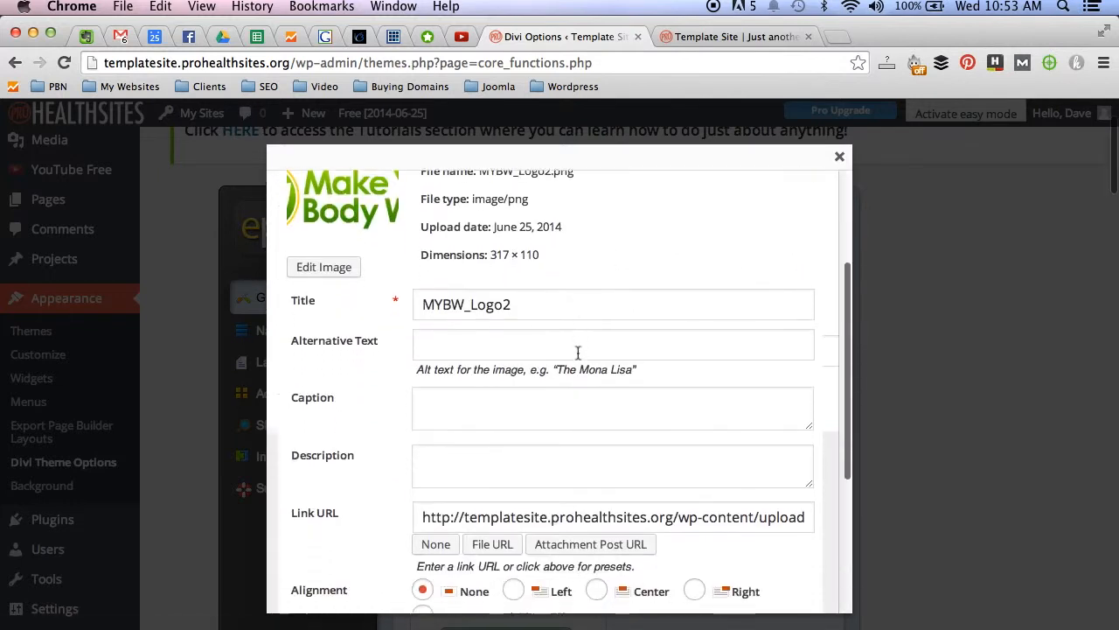
scroll(577, 354, "down", 5)
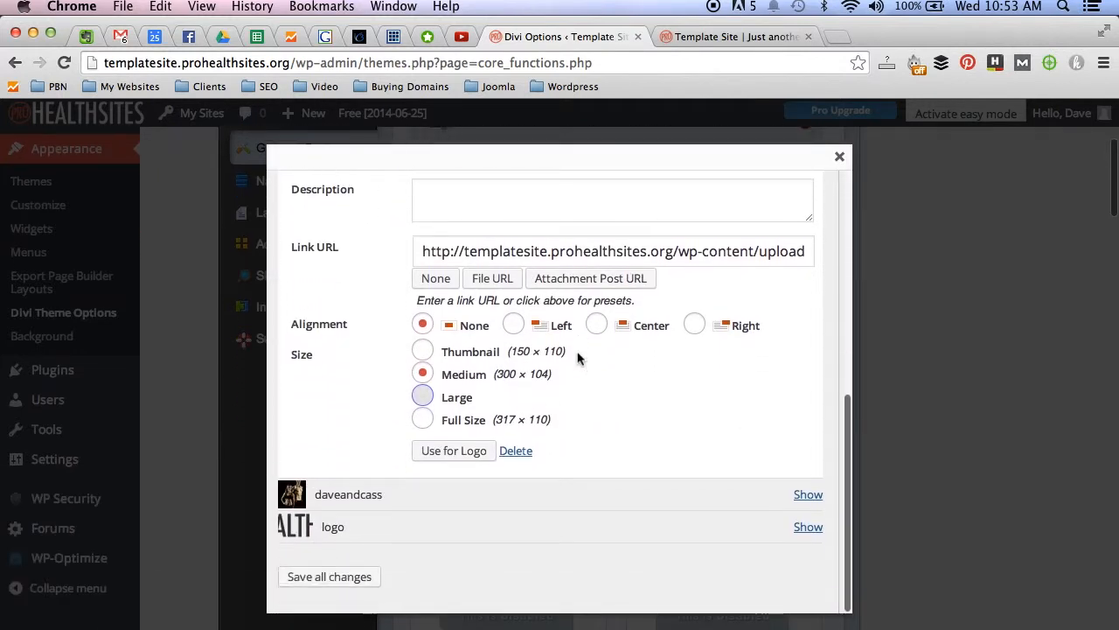
left_click(436, 450)
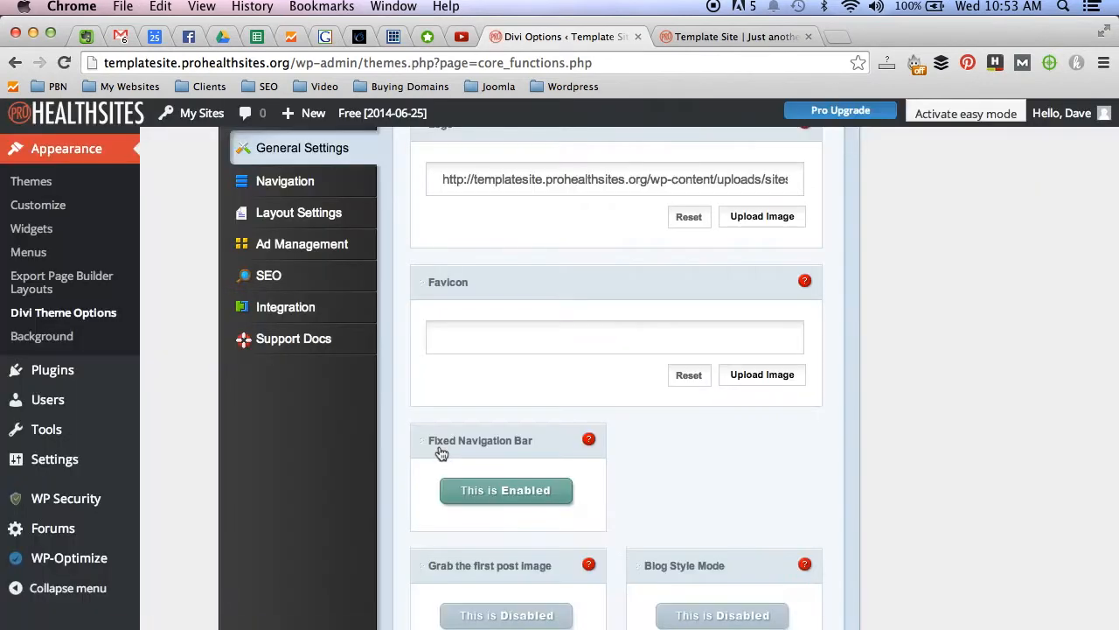
Step: Save the Divi theme options with the new logo
scroll(854, 331, "down", 20)
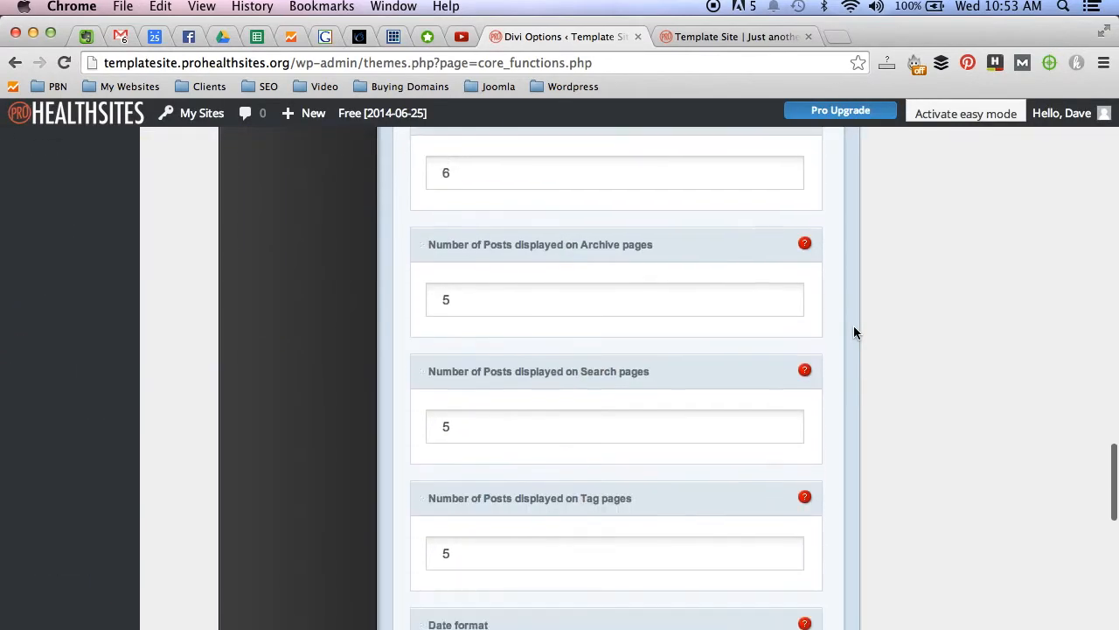
scroll(854, 332, "down", 5)
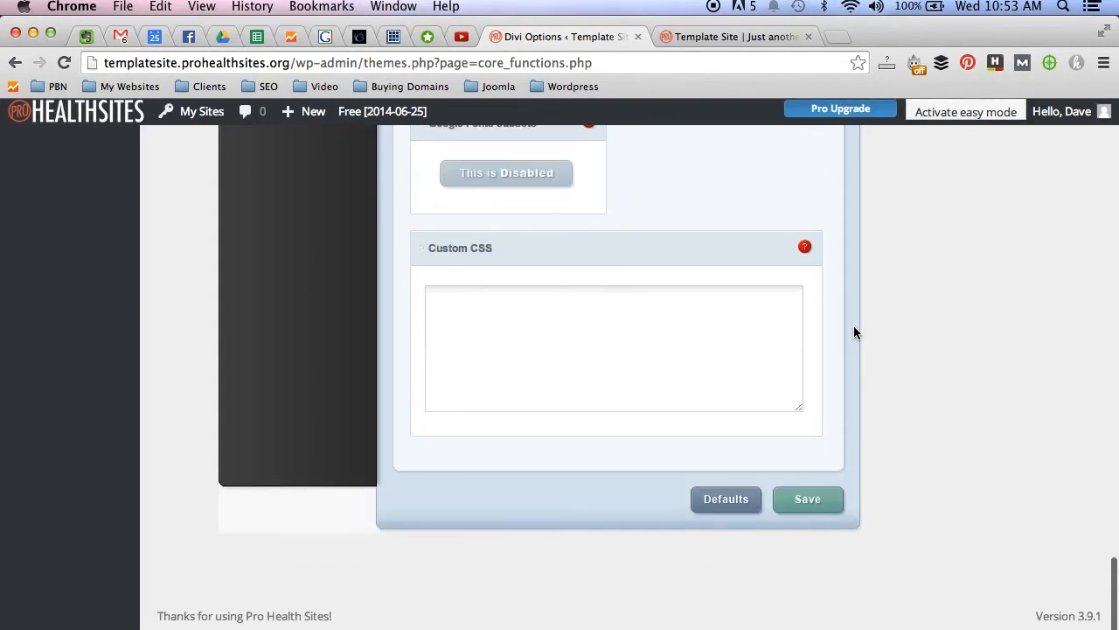
left_click(799, 502)
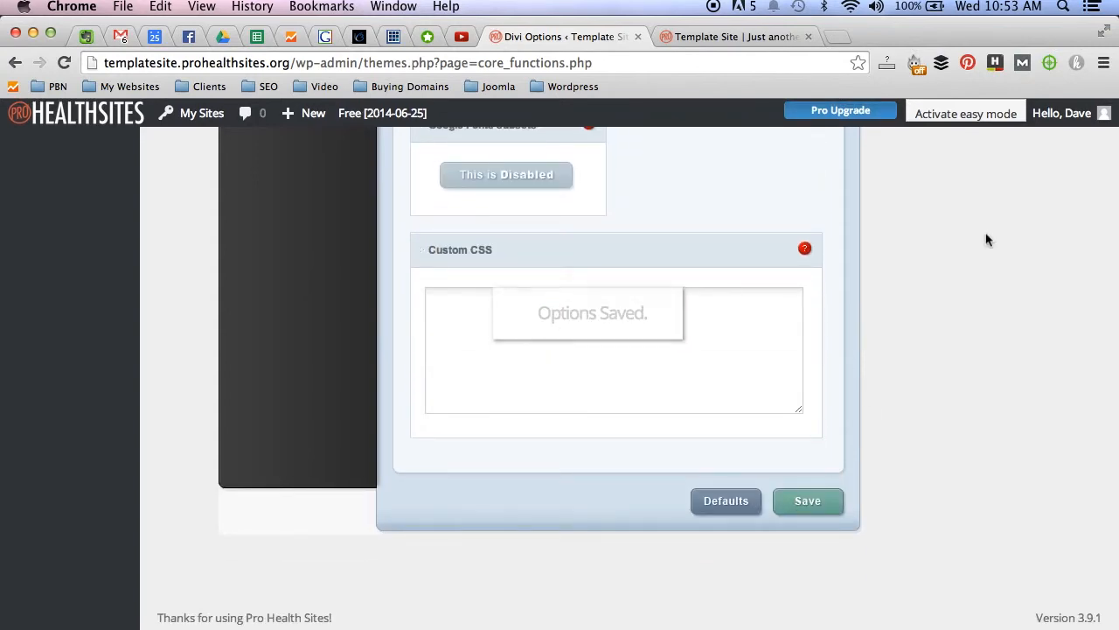
scroll(986, 239, "up", 3)
scroll(988, 238, "up", 20)
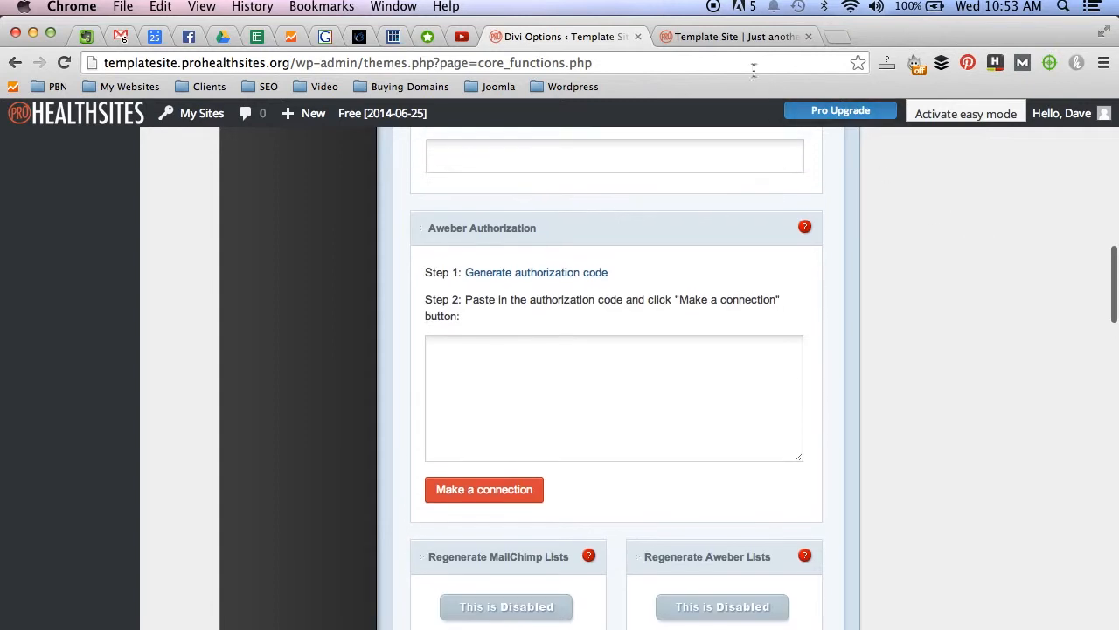
Step: Glance at the live home page, then open the Divi theme customizer from the site's admin area
left_click(731, 37)
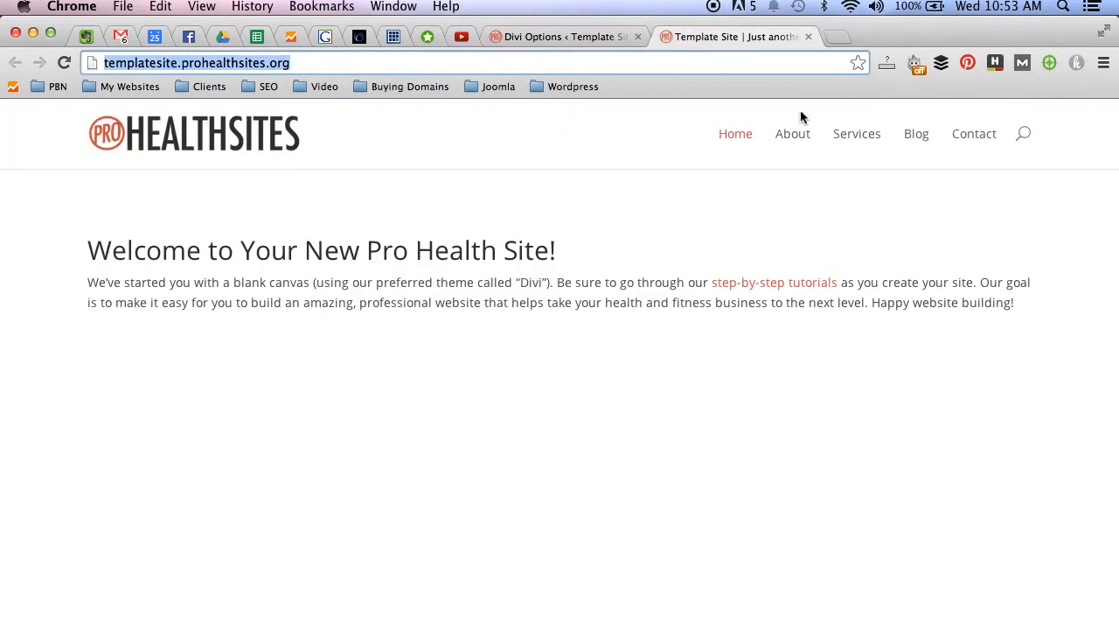
left_click(546, 37)
scroll(212, 300, "up", 10)
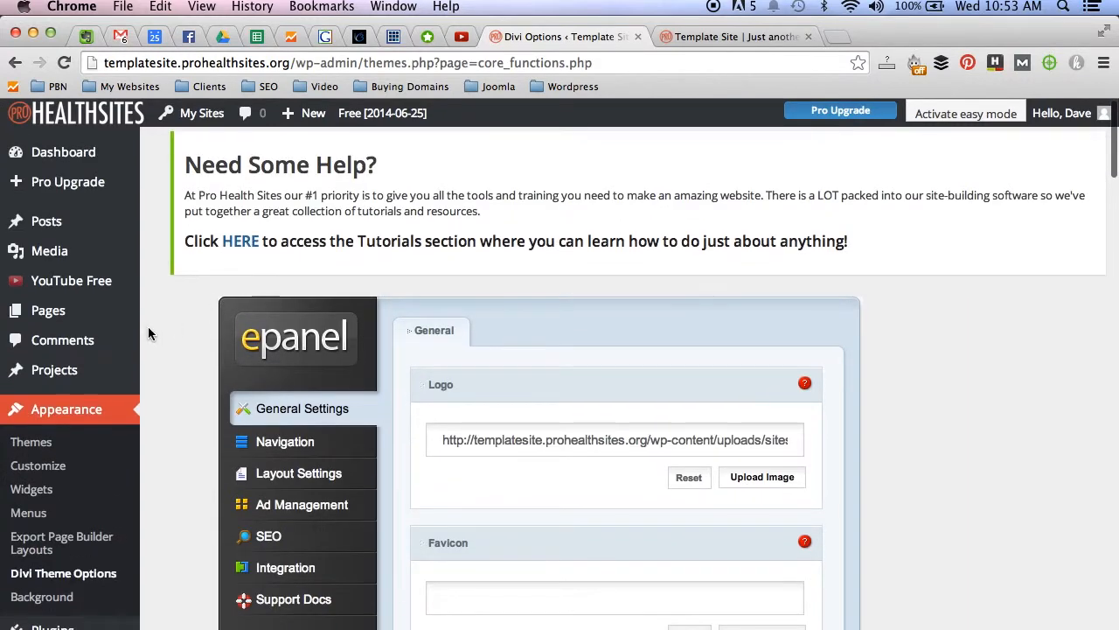
scroll(131, 341, "down", 2)
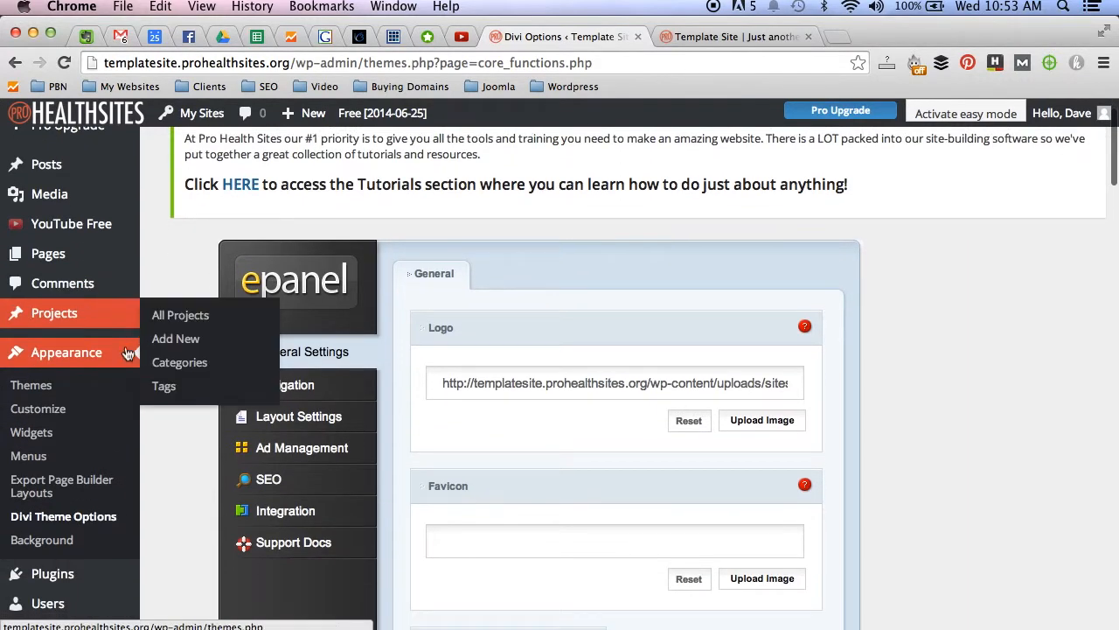
left_click(56, 411)
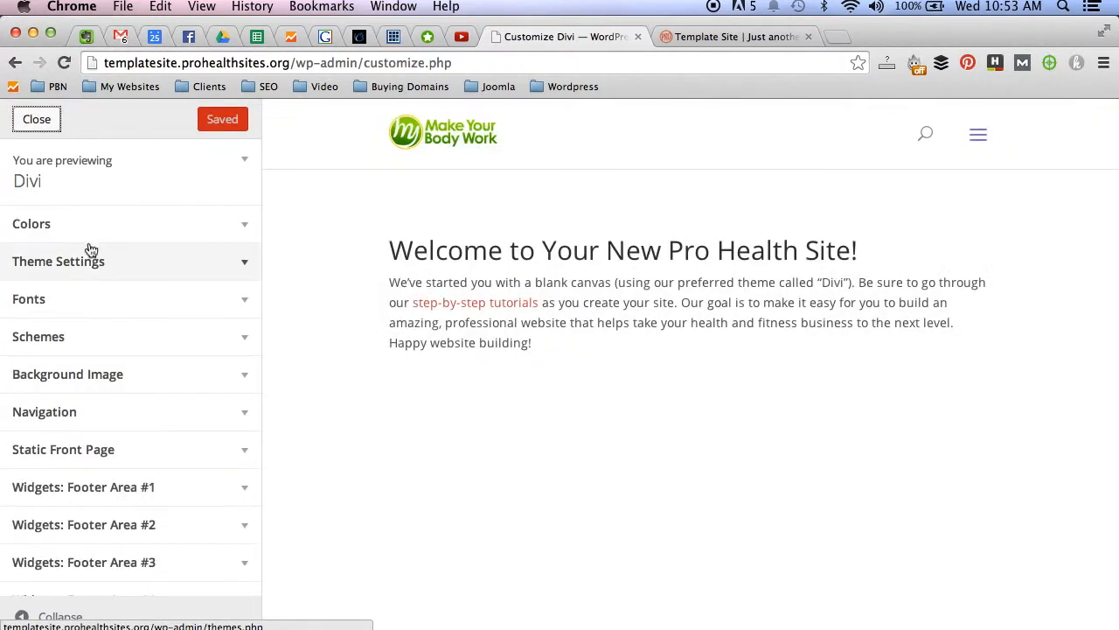
Step: Enable and publish Vertical Navigation in the theme settings, and reload the live home page to check it
left_click(99, 263)
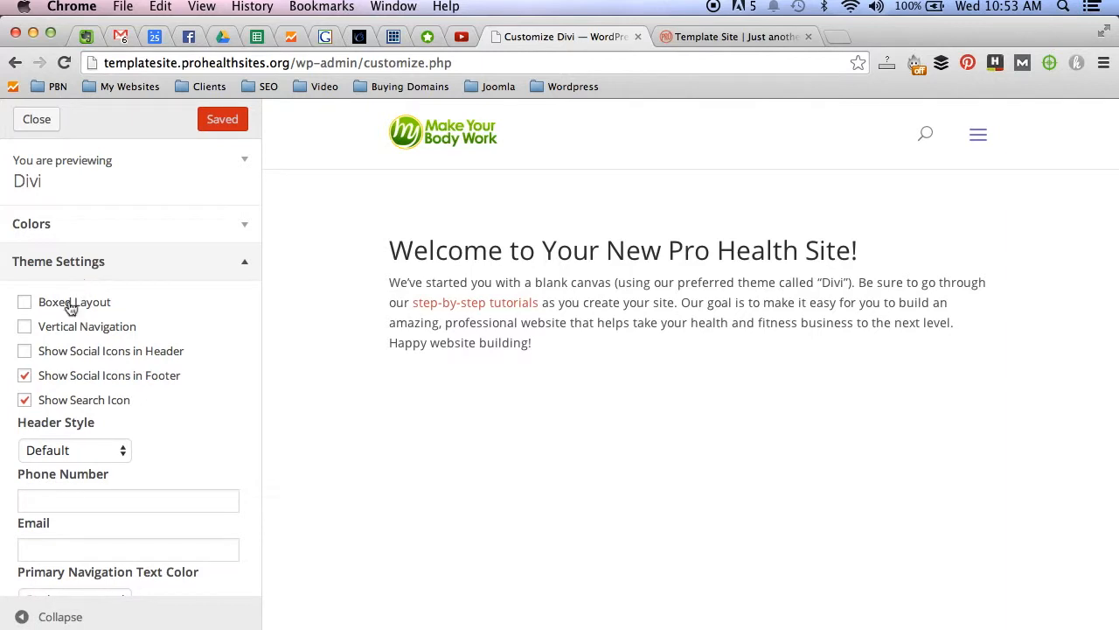
left_click(25, 329)
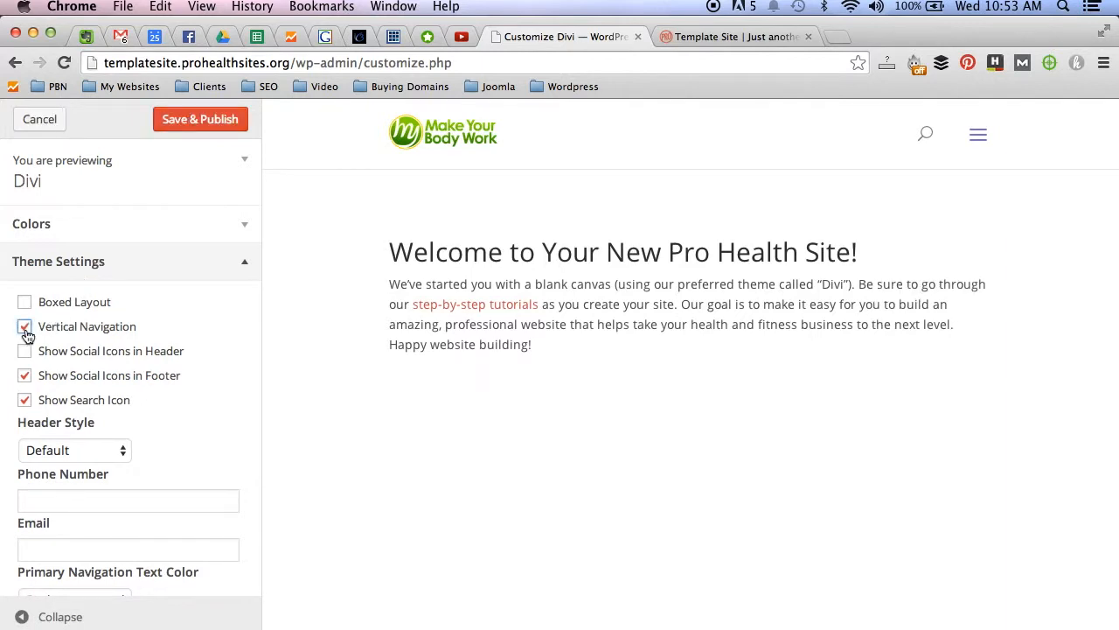
left_click(178, 129)
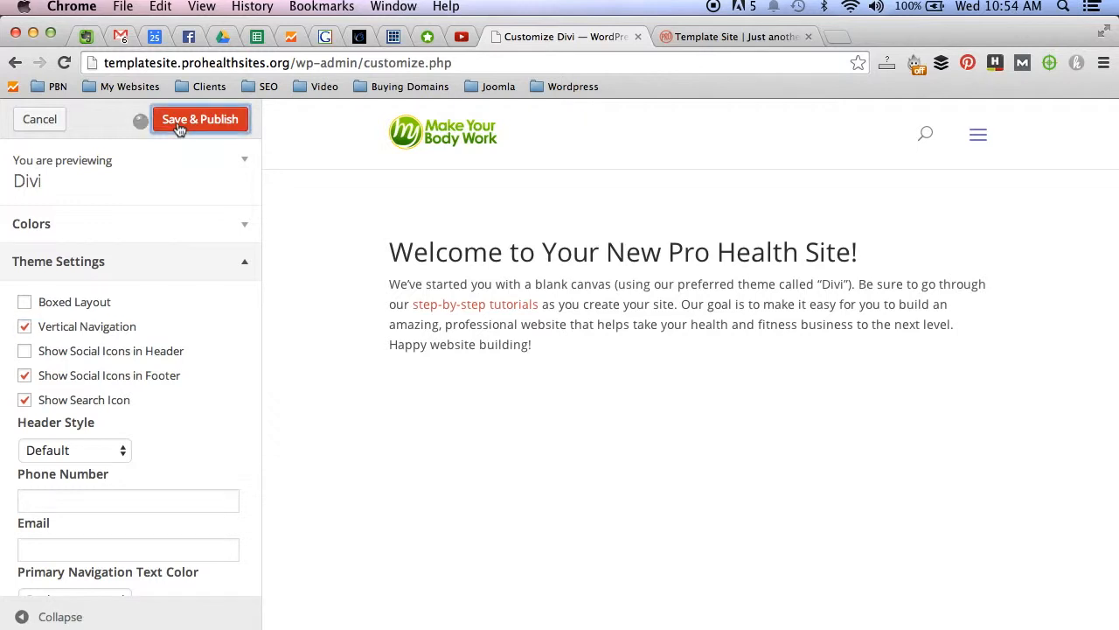
left_click(675, 39)
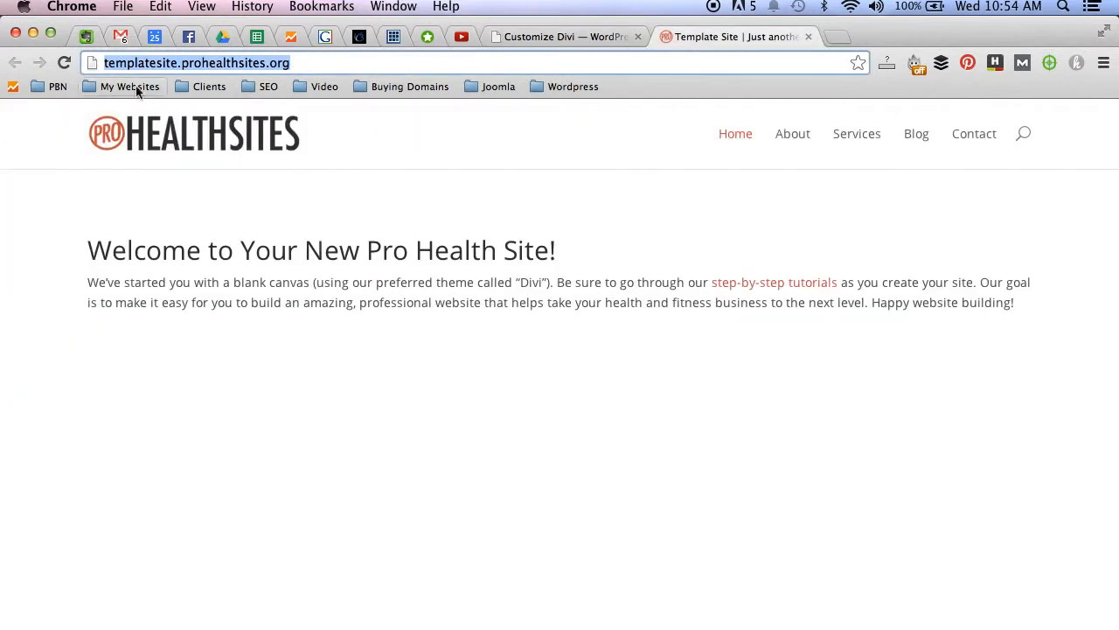
left_click(66, 63)
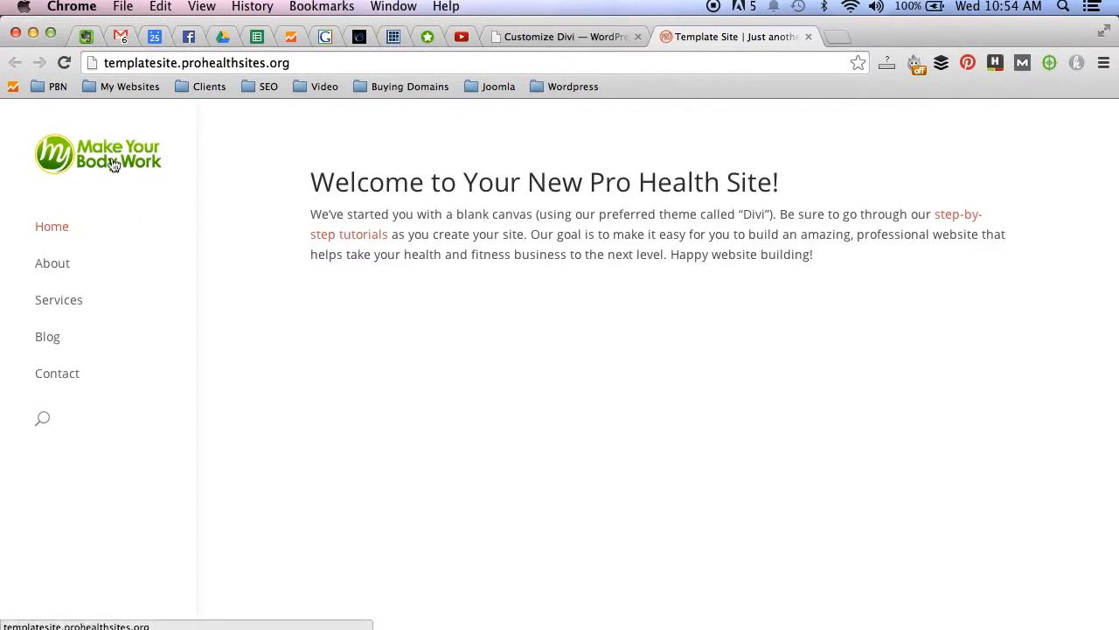
Step: Set the theme's Link Color to the preset green #81d742
left_click(534, 40)
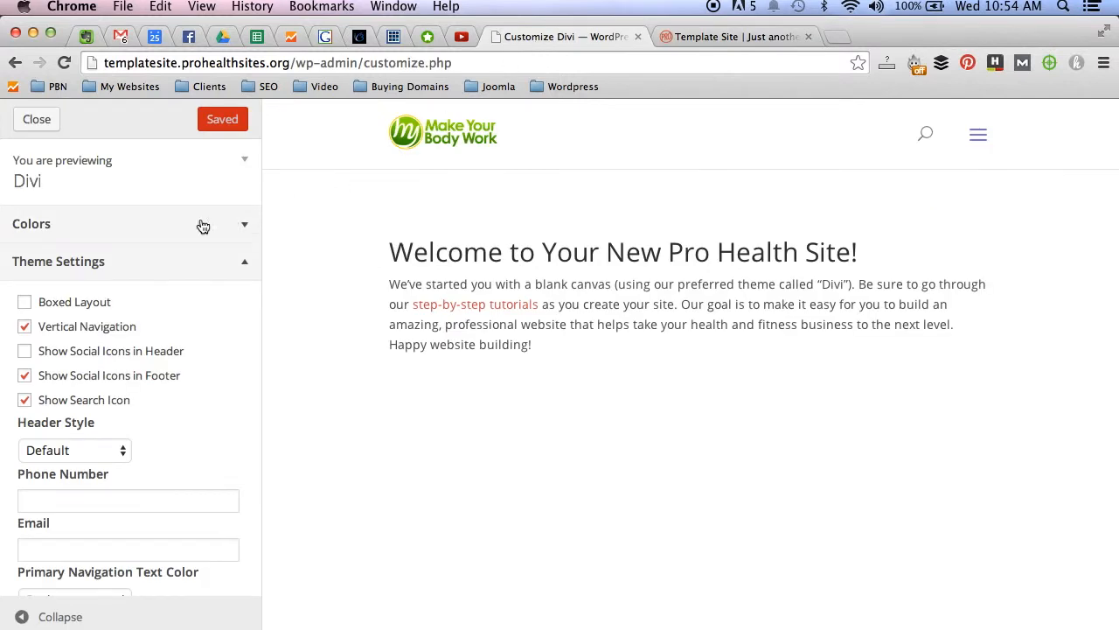
left_click(166, 230)
left_click(81, 339)
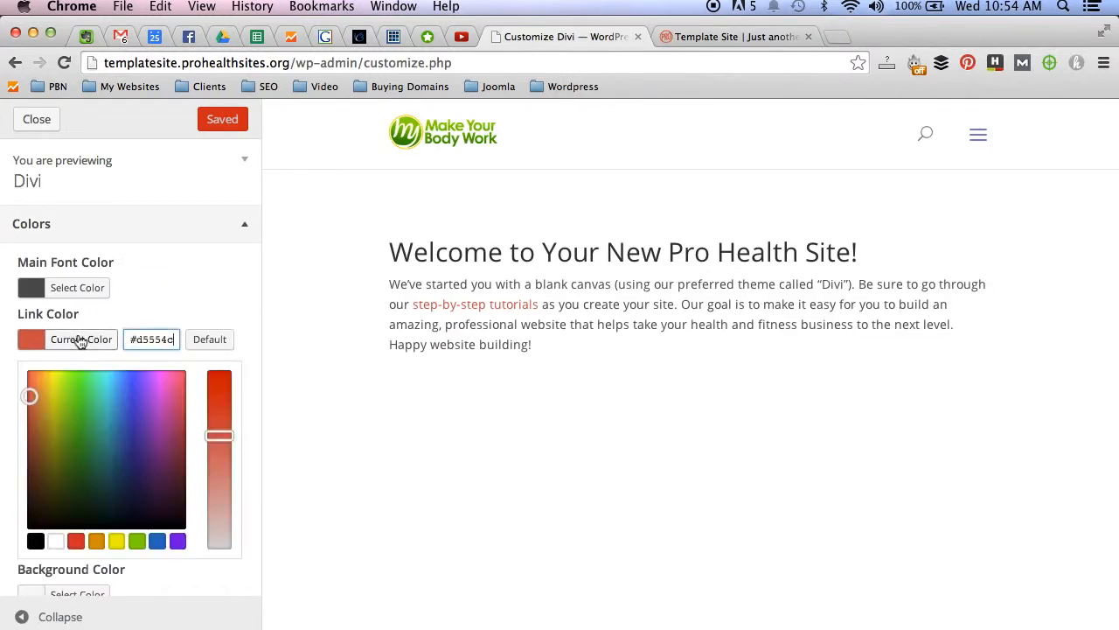
left_click(138, 541)
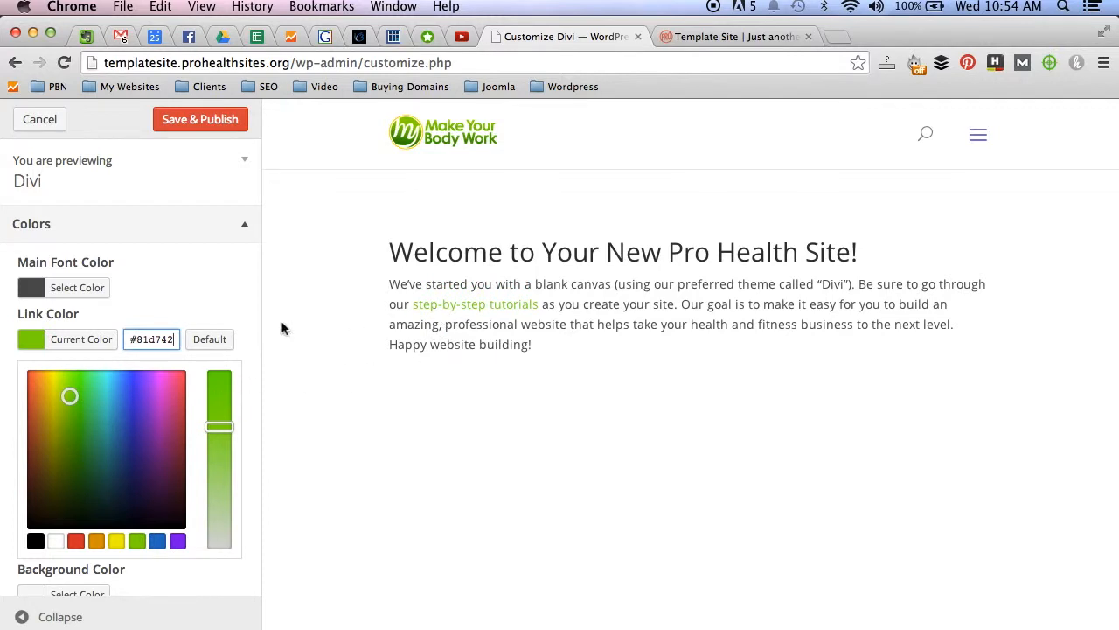
Step: Set the Active Menu Link Color to green #81d742 and publish the color changes, checking the live home page
scroll(207, 317, "down", 5)
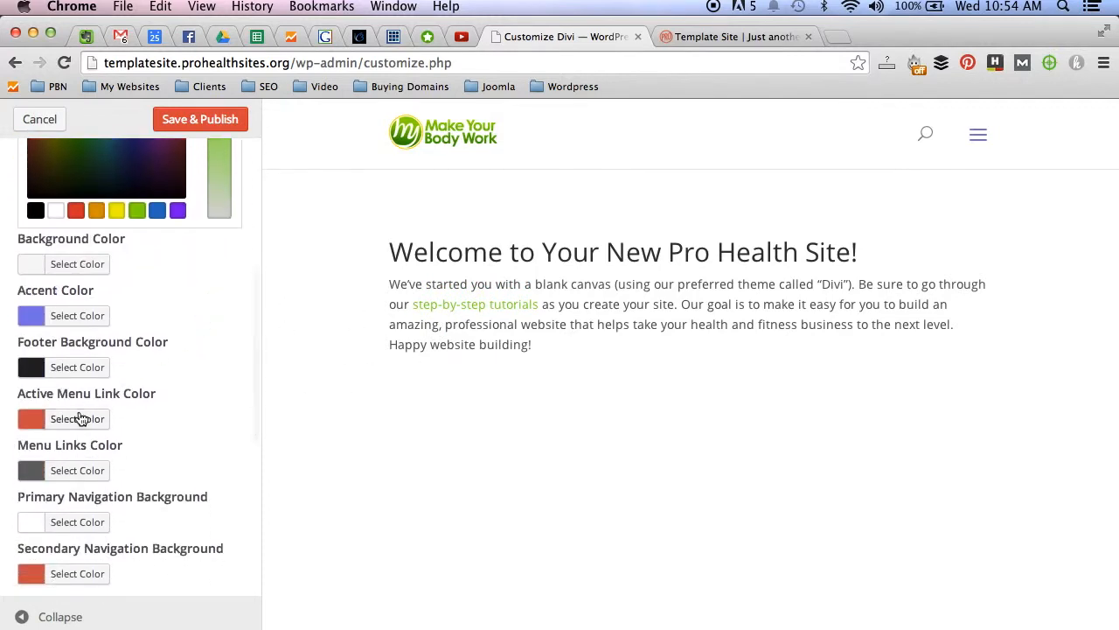
left_click(79, 419)
left_click(137, 418)
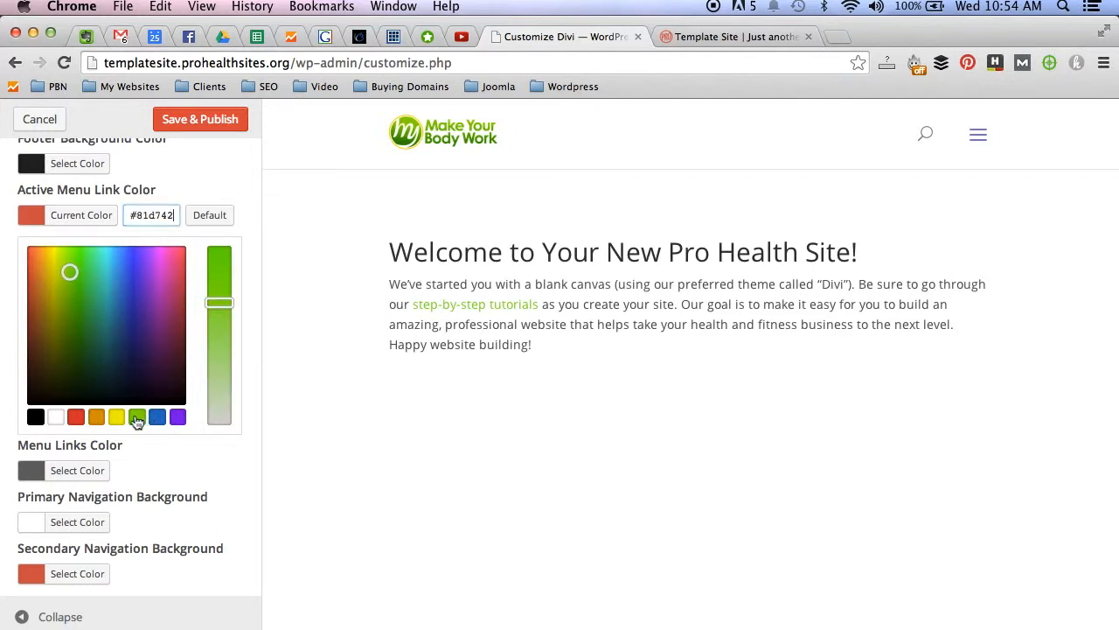
left_click(191, 119)
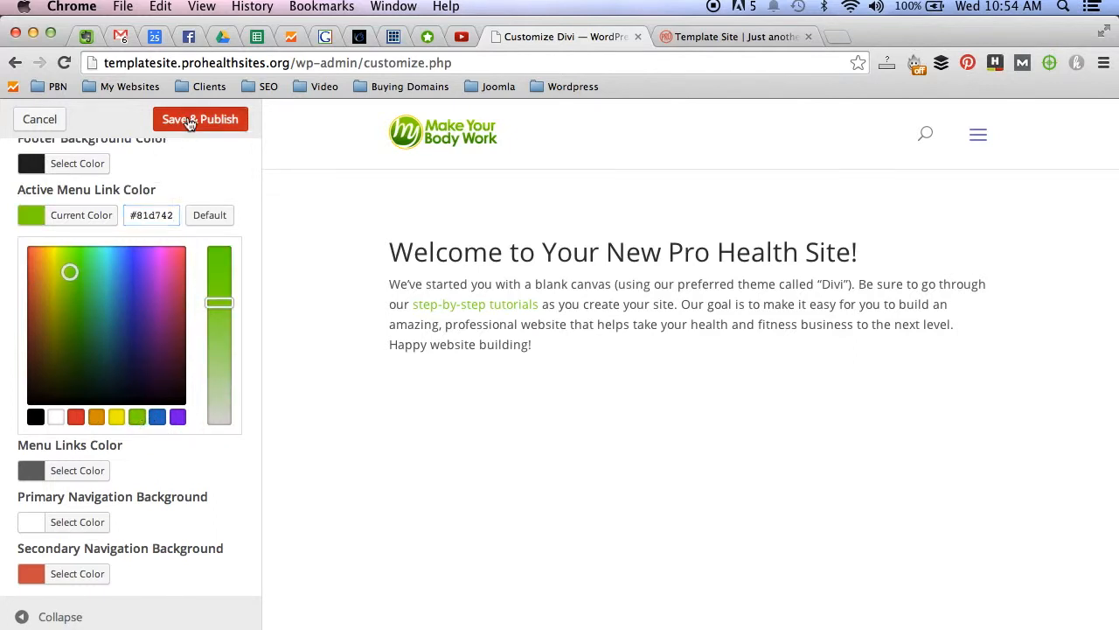
left_click(715, 38)
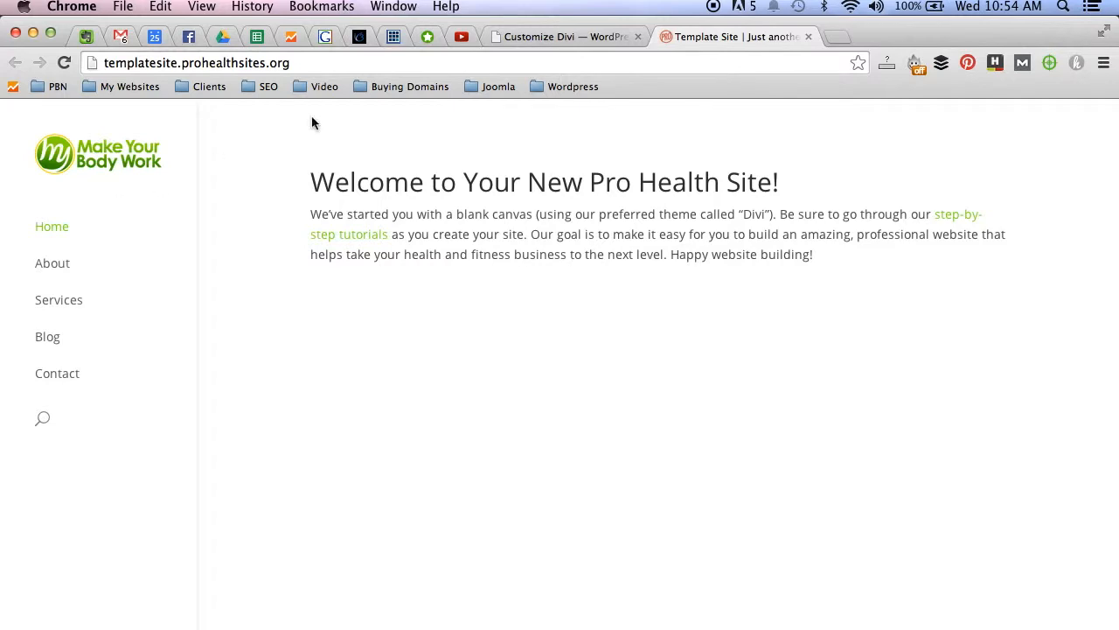
Step: Close the theme customizer and open the site's menu editor
left_click(498, 38)
left_click(39, 124)
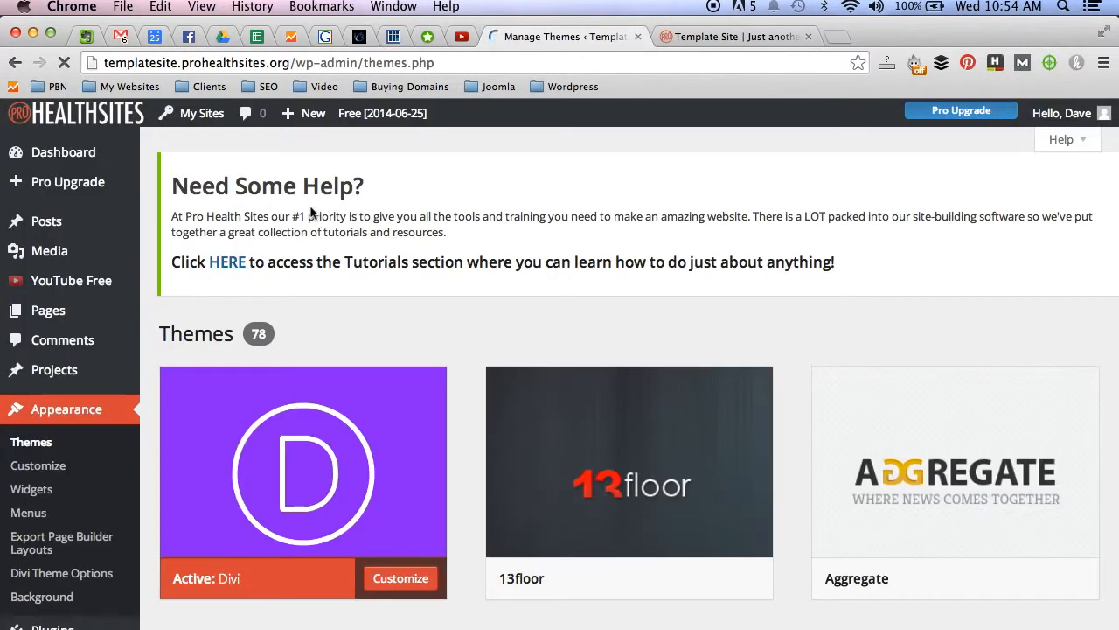
scroll(52, 393, "down", 2)
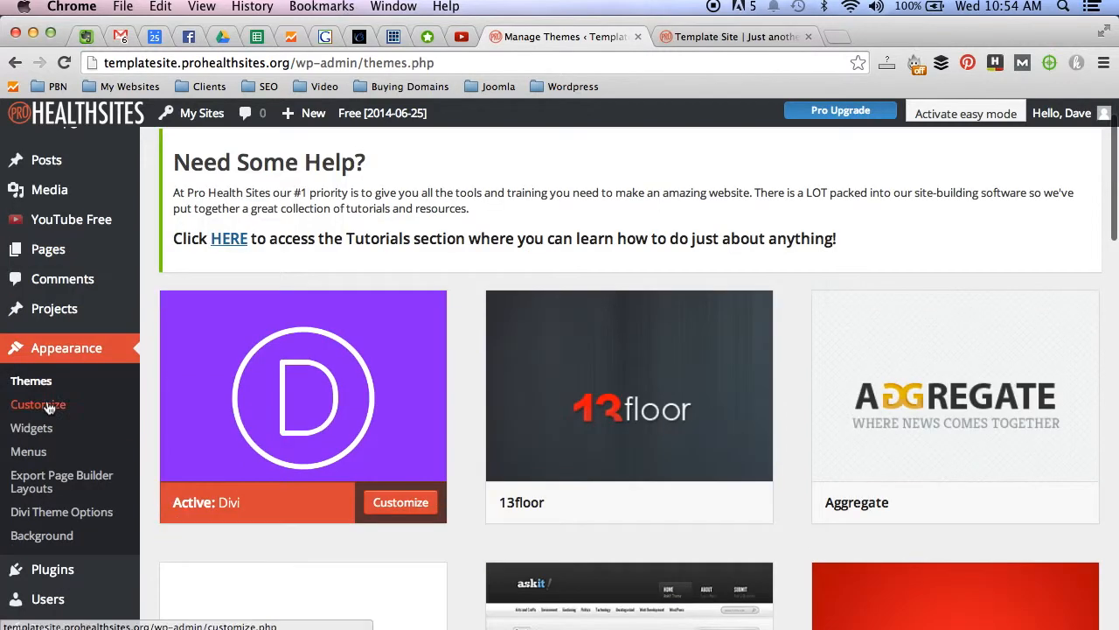
left_click(29, 452)
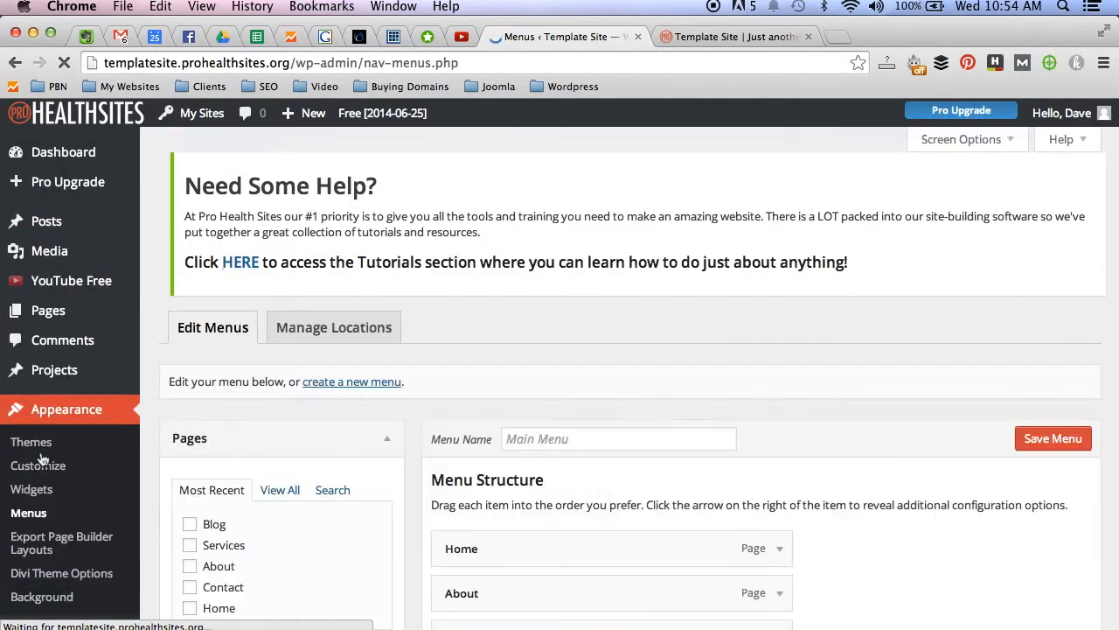
Step: Remove the Blog and About items from the Main Menu structure
scroll(569, 344, "down", 3)
scroll(569, 349, "down", 2)
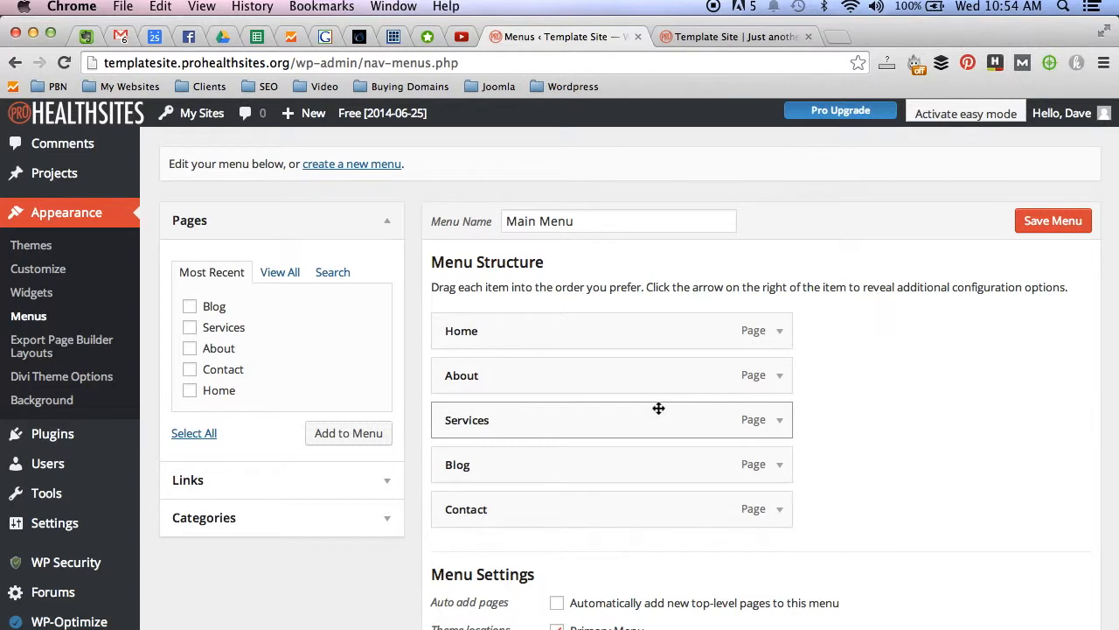
left_click(780, 464)
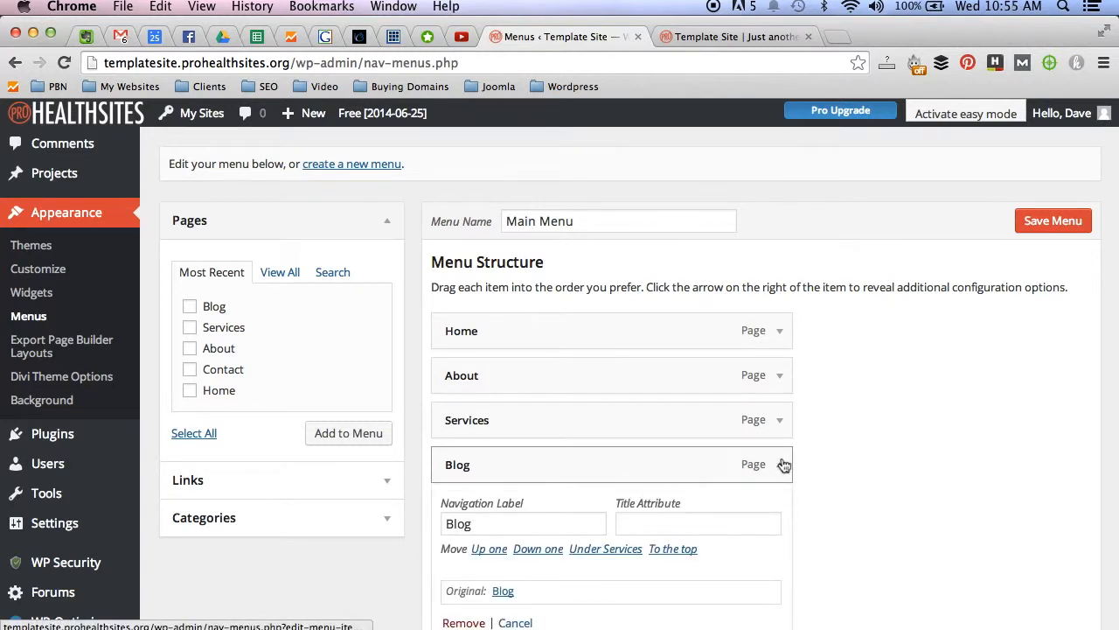
scroll(782, 463, "down", 3)
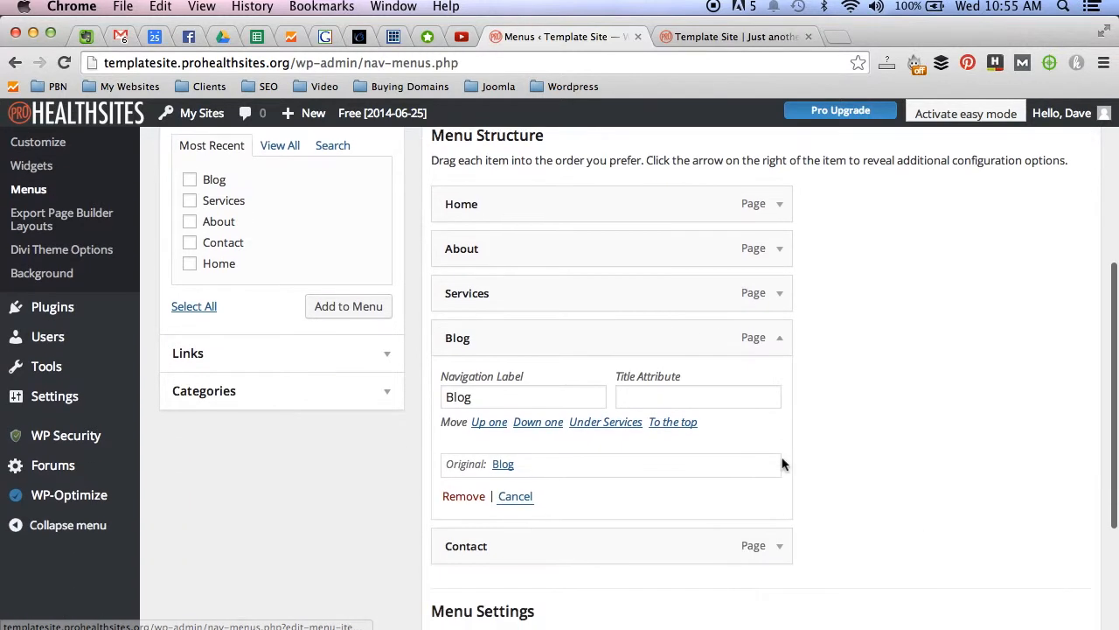
left_click(464, 497)
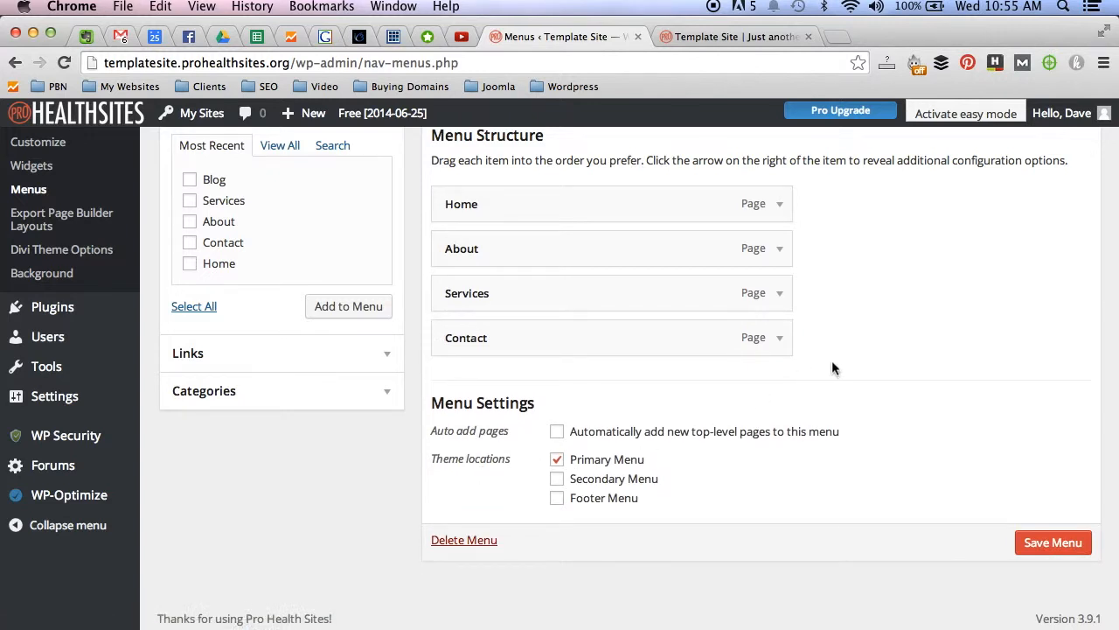
left_click(780, 250)
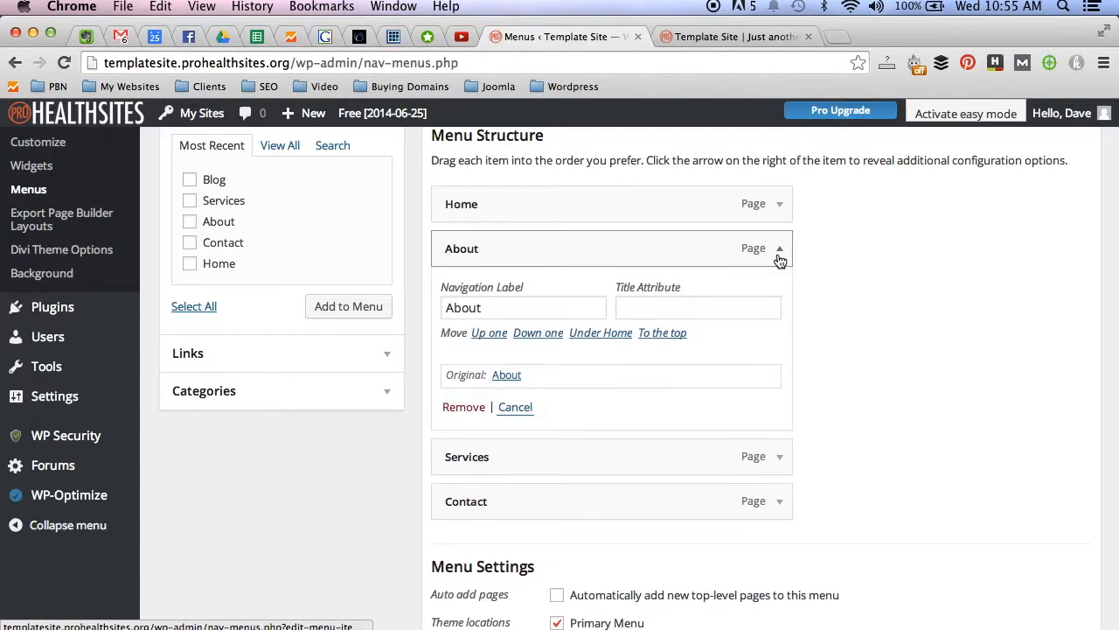
left_click(463, 407)
Step: Save the Main Menu and reload the live home page to check the navigation
left_click(1040, 542)
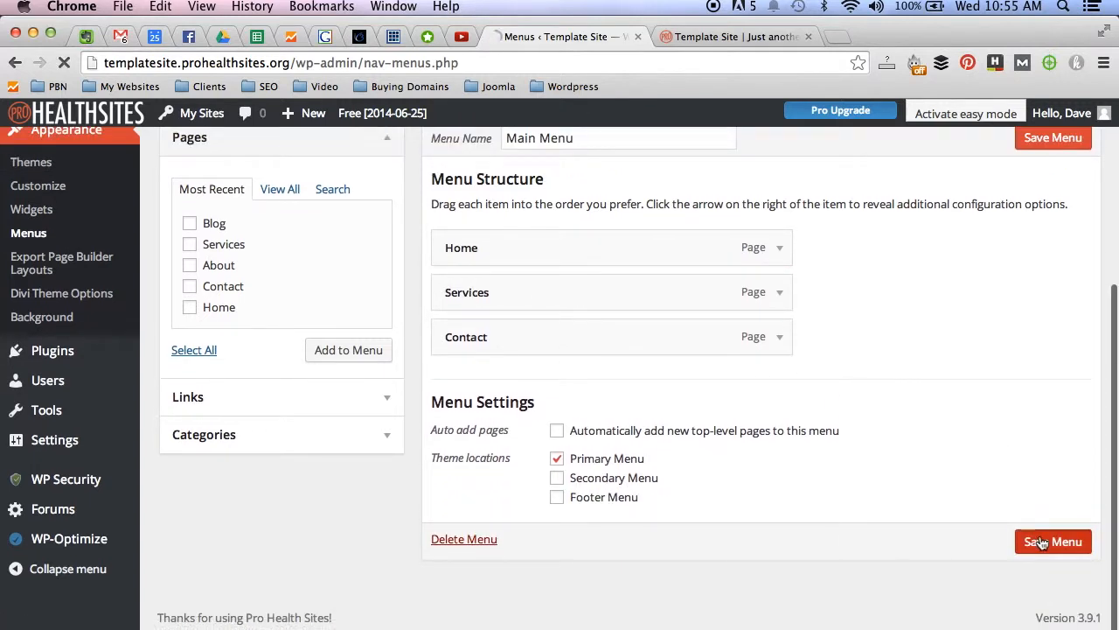
left_click(703, 37)
left_click(64, 62)
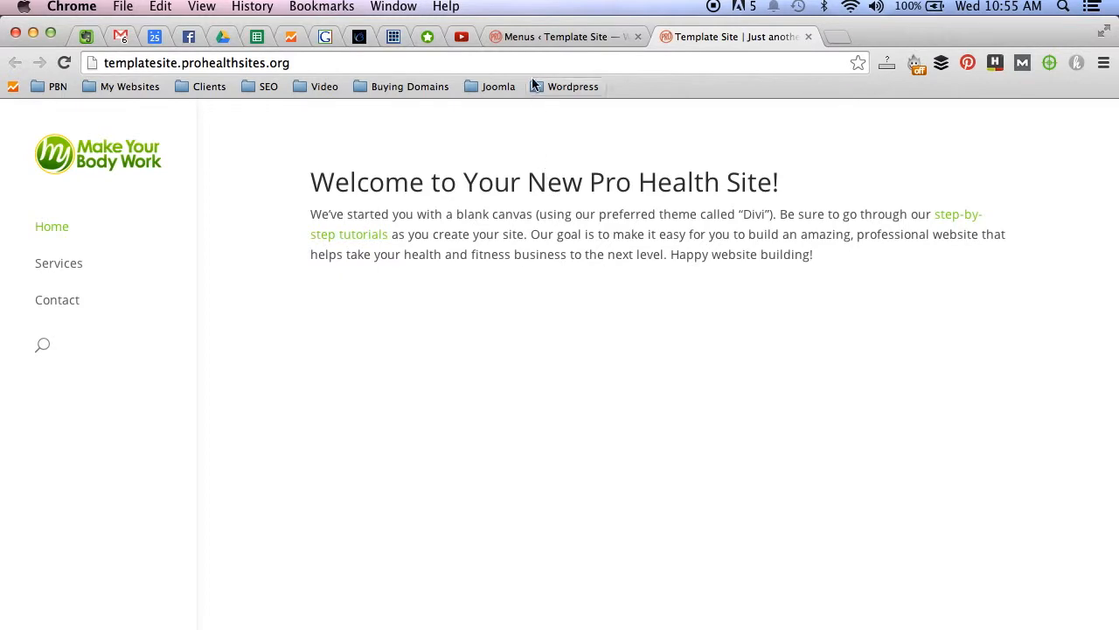
Step: Return to the site admin and open the Home page in the Page Builder editor
left_click(535, 36)
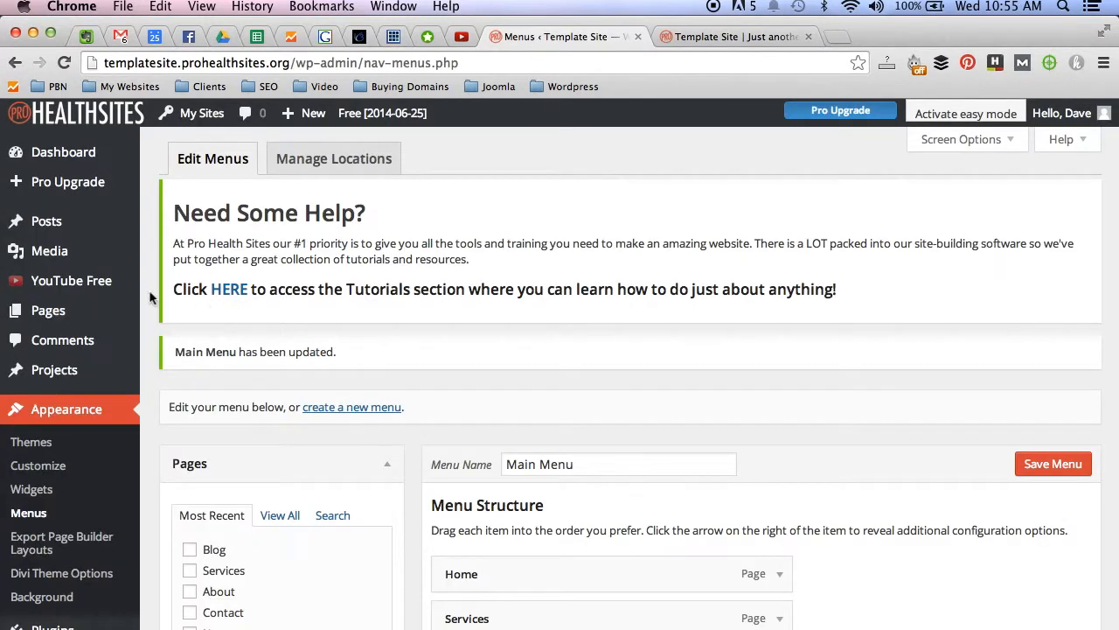
left_click(52, 316)
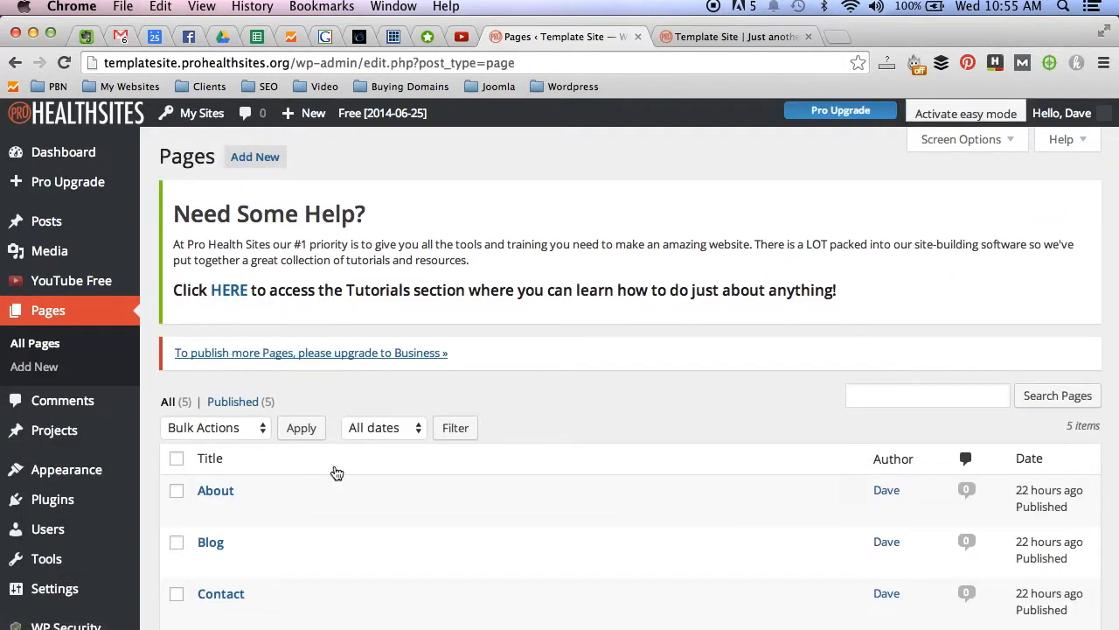
scroll(336, 472, "down", 5)
left_click(216, 410)
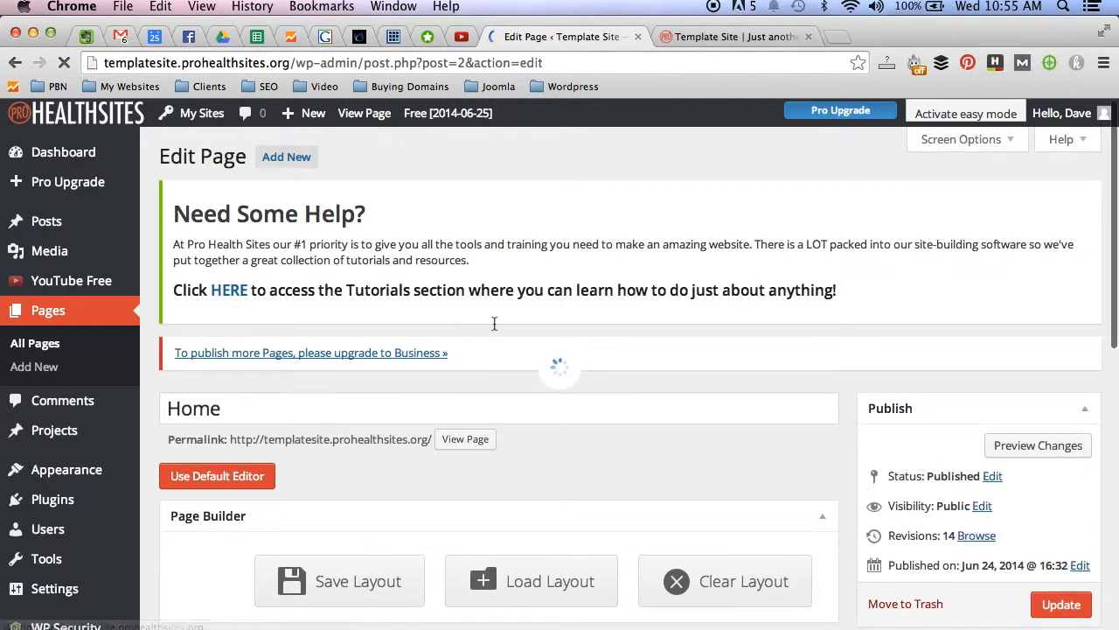
scroll(495, 324, "down", 5)
scroll(495, 325, "down", 4)
scroll(494, 329, "up", 2)
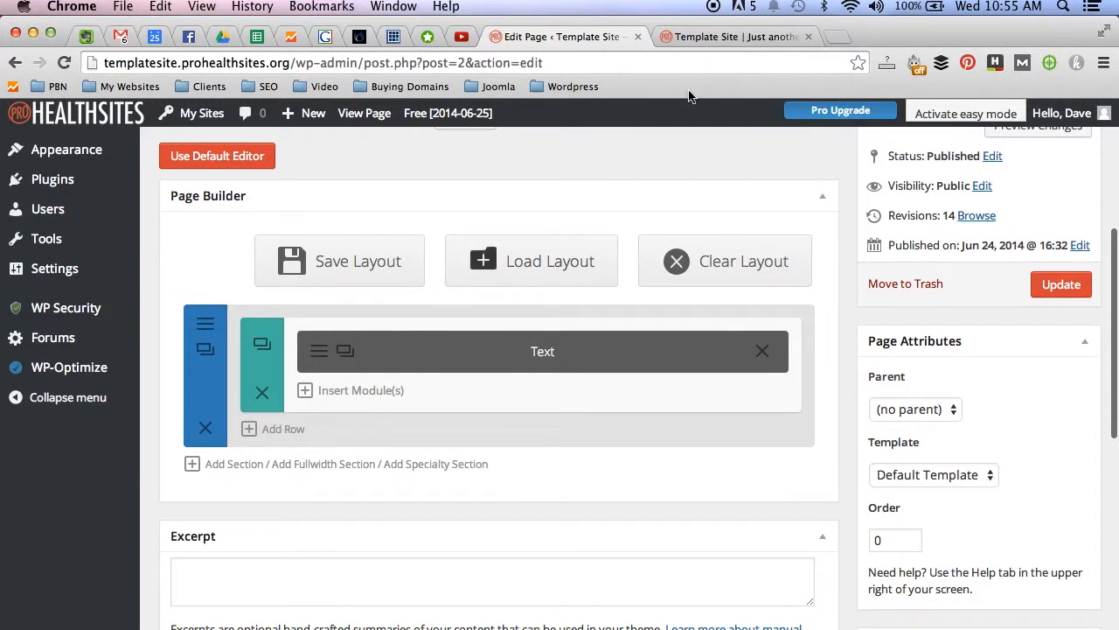
Step: Check the live home page, then load the predefined Homepage Basic layout in place of the Home page's existing content
left_click(724, 36)
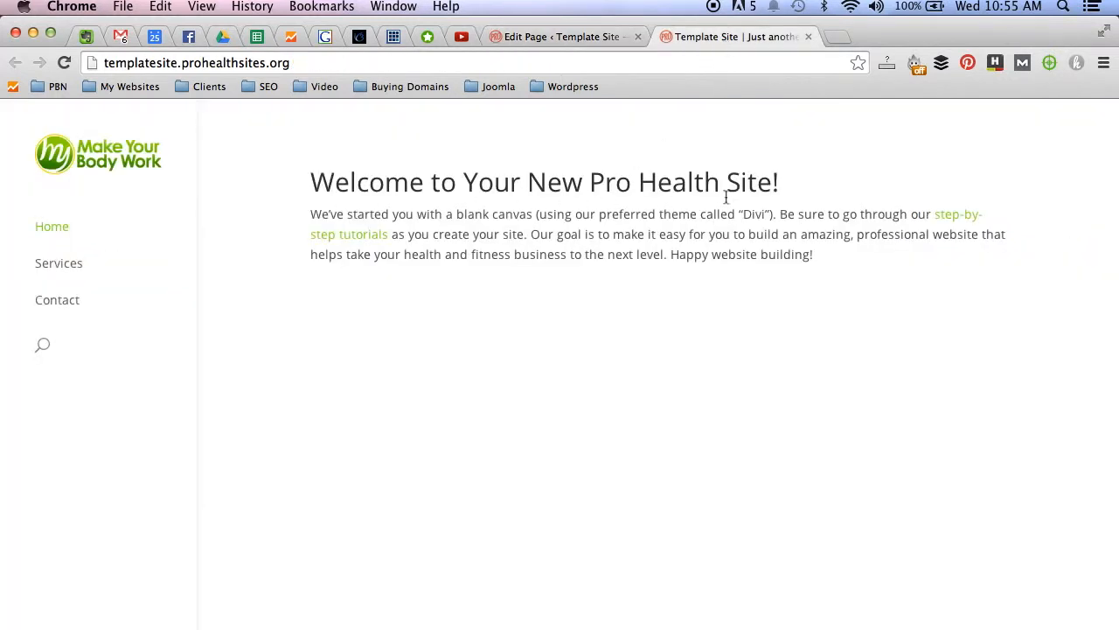
left_click(534, 41)
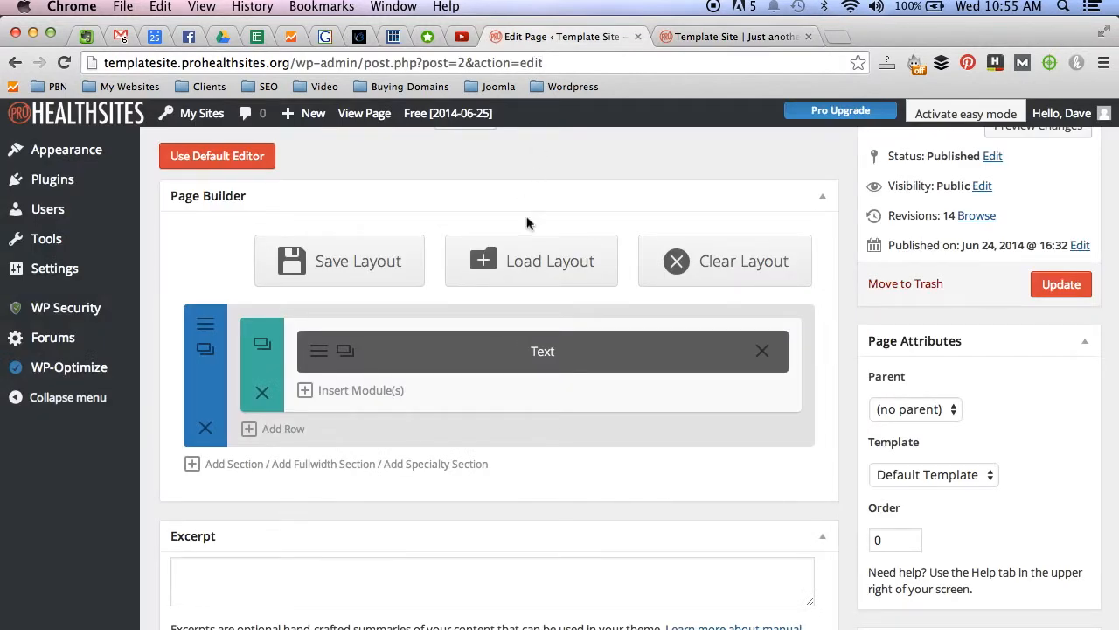
left_click(529, 254)
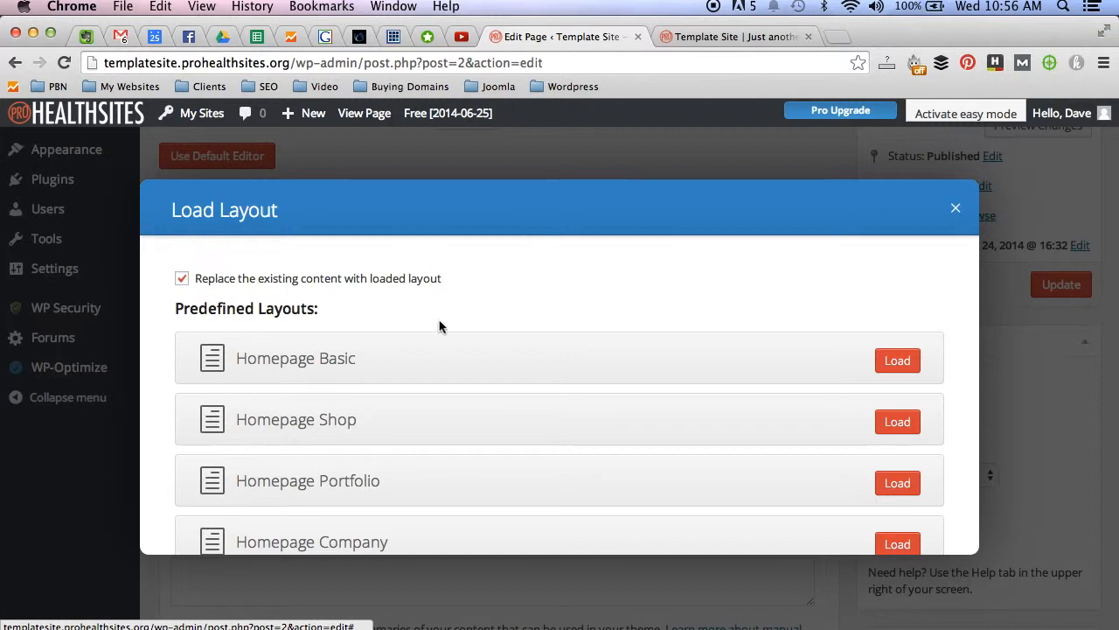
left_click(892, 362)
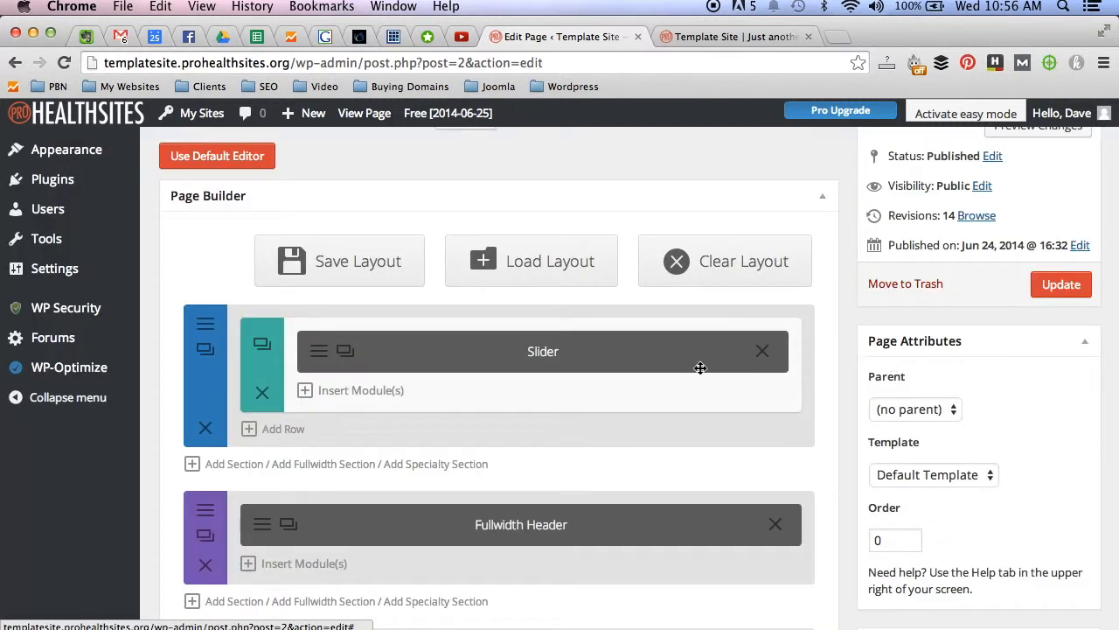
Step: Set the background color of the Slider module's "Welcome To My Website" slide to the preset black #000000
scroll(589, 360, "down", 3)
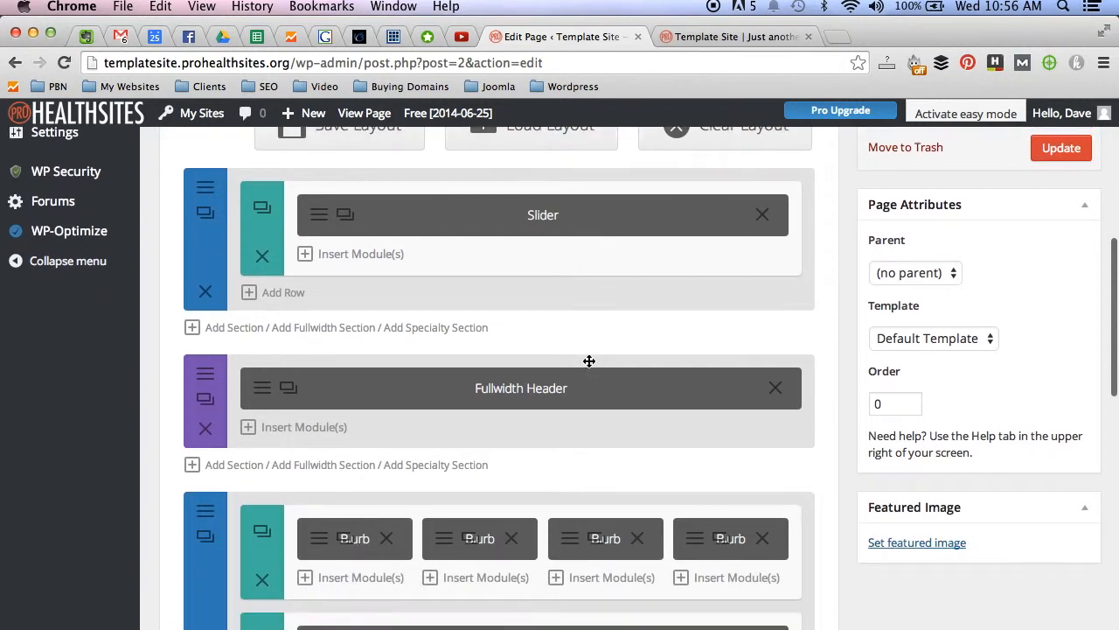
scroll(521, 391, "down", 3)
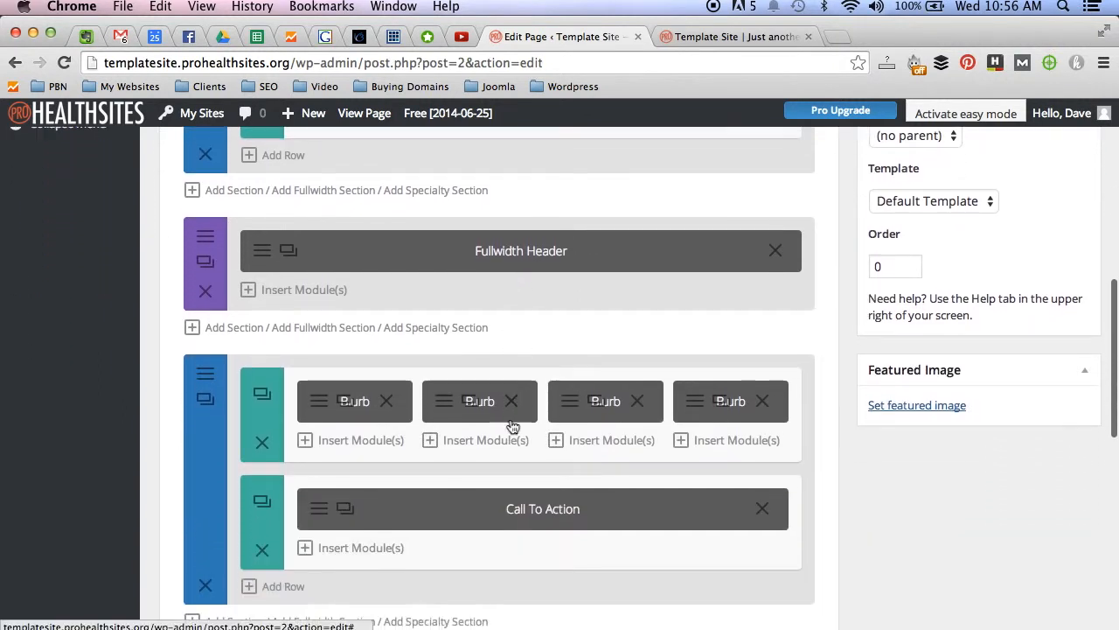
scroll(469, 493, "up", 5)
scroll(468, 493, "up", 1)
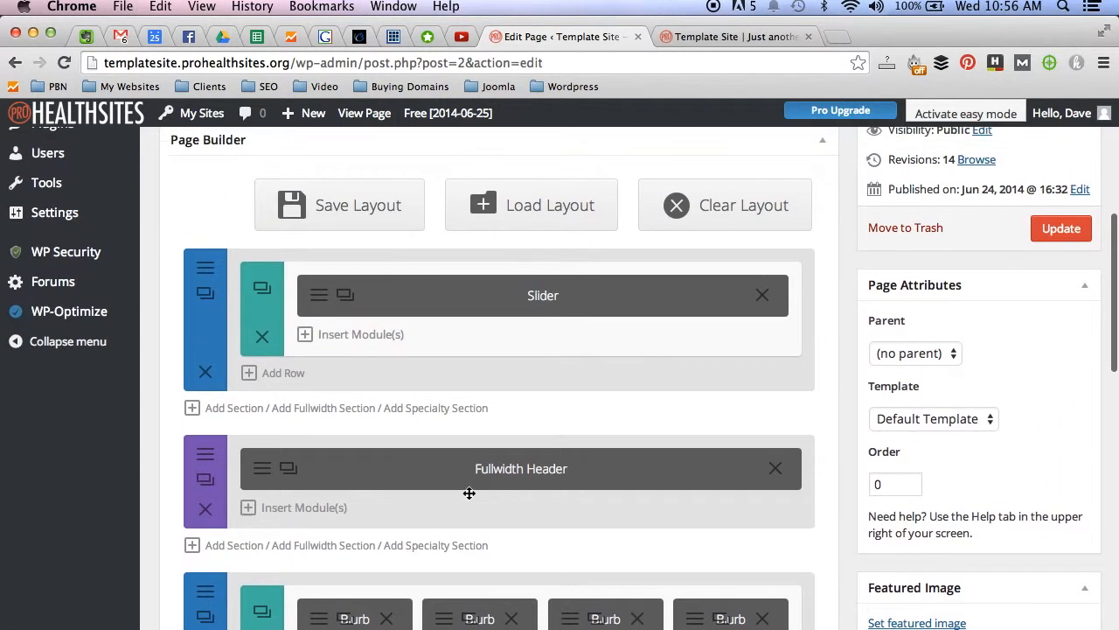
left_click(319, 297)
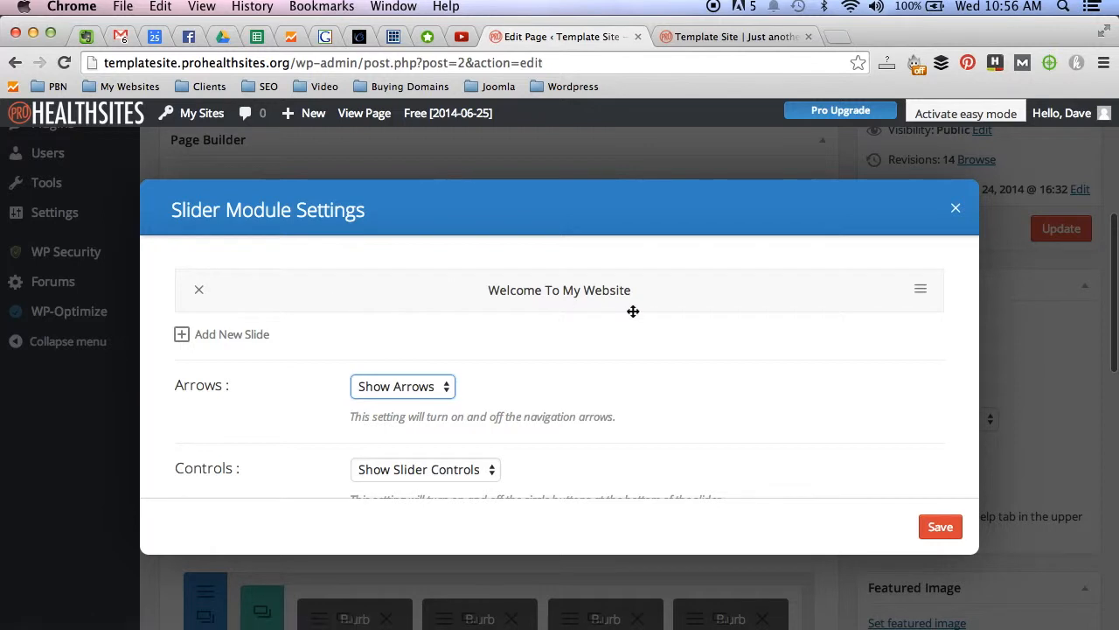
left_click(920, 290)
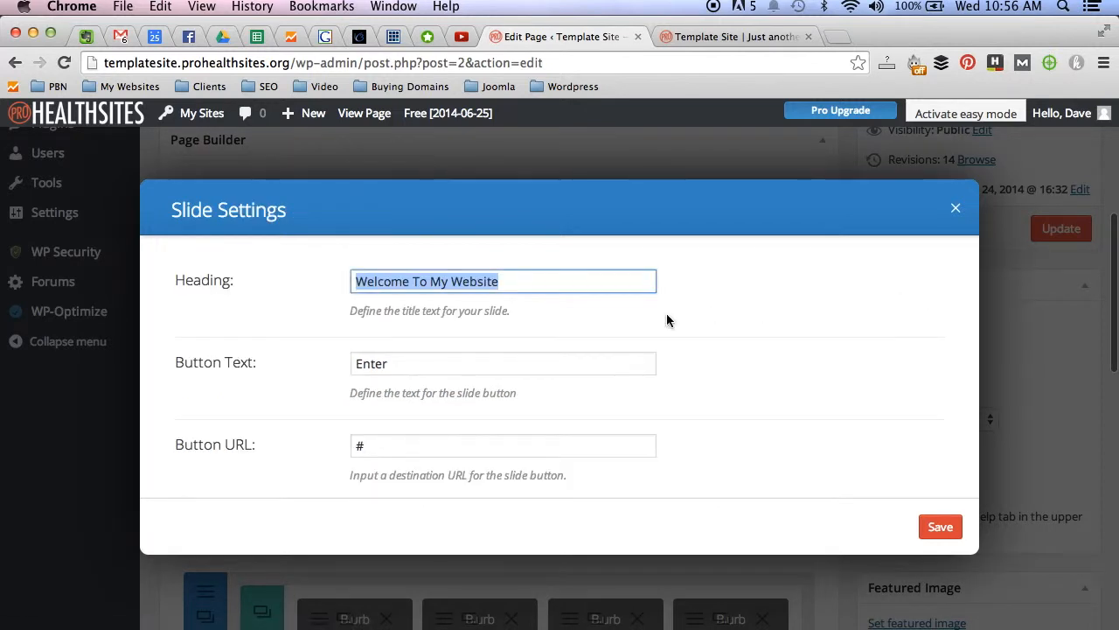
scroll(514, 323, "down", 1)
scroll(515, 323, "down", 3)
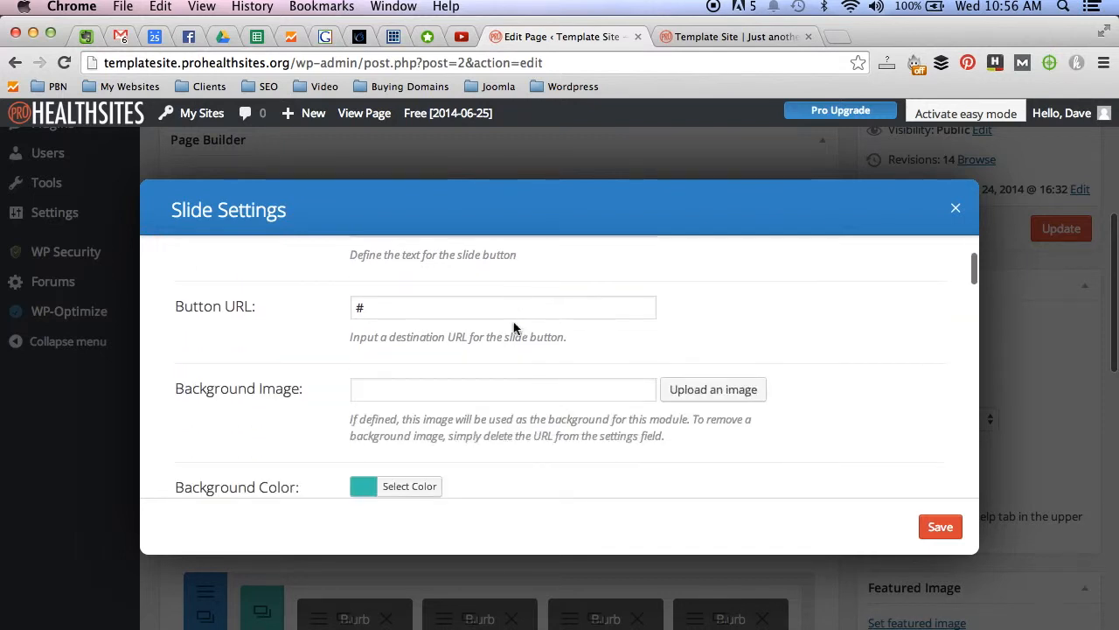
scroll(515, 322, "down", 3)
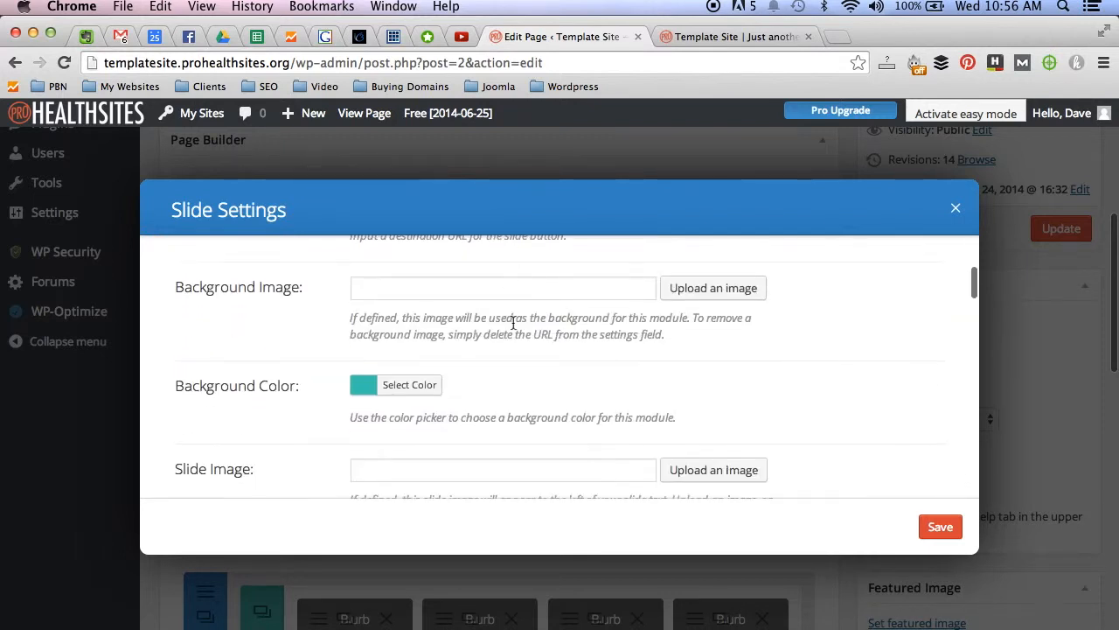
left_click(411, 385)
scroll(411, 380, "down", 4)
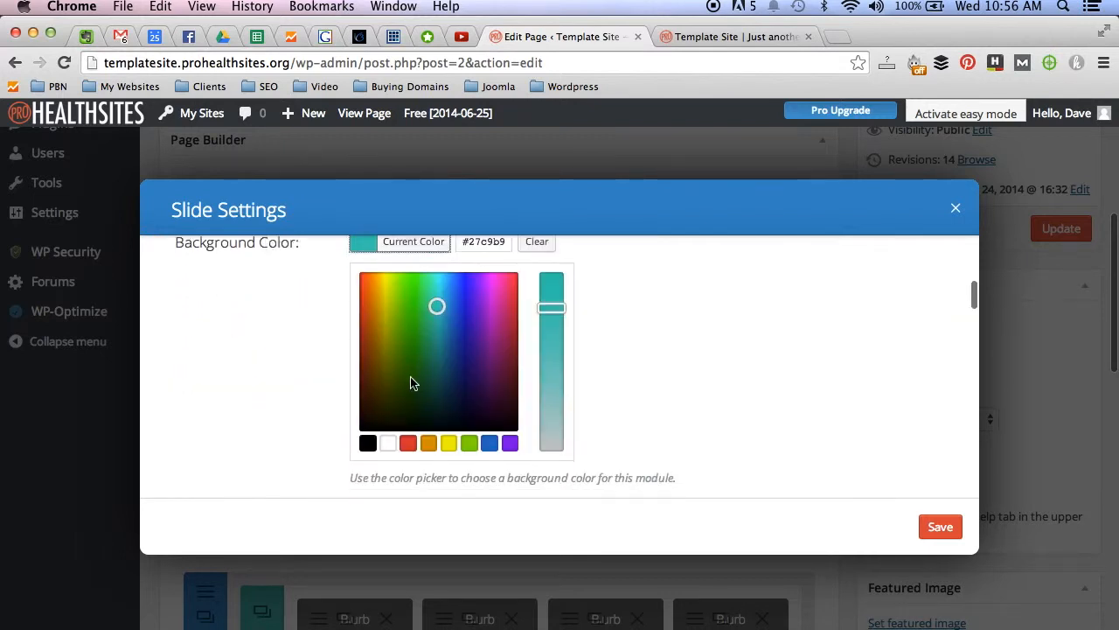
left_click(367, 445)
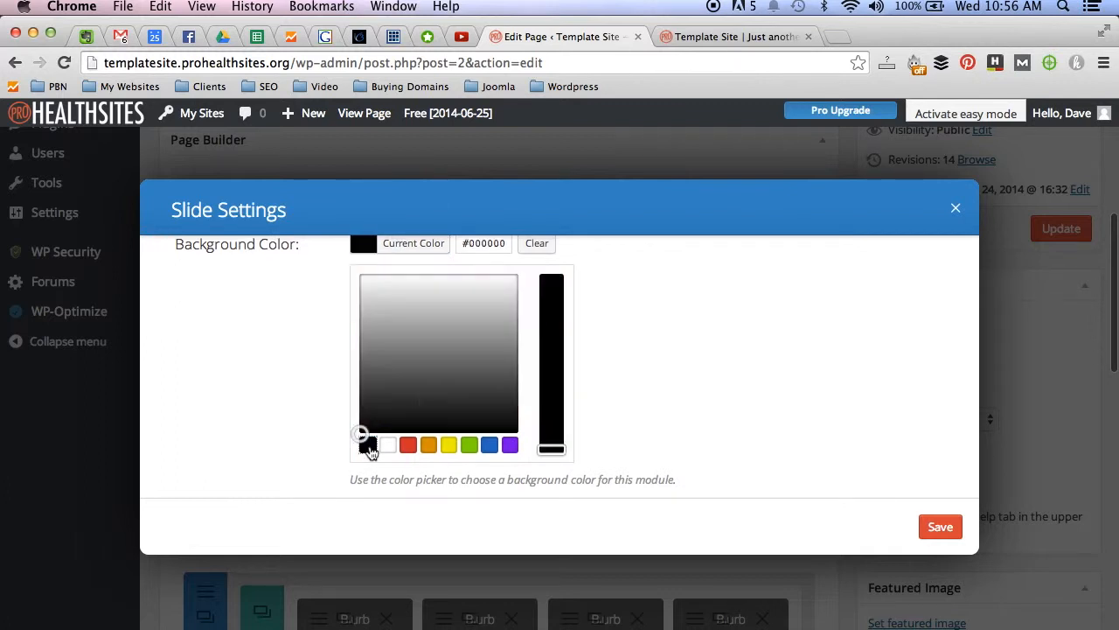
Step: Set the fitness couple photo from the media library as the slide image and save the slide settings
scroll(649, 312, "down", 5)
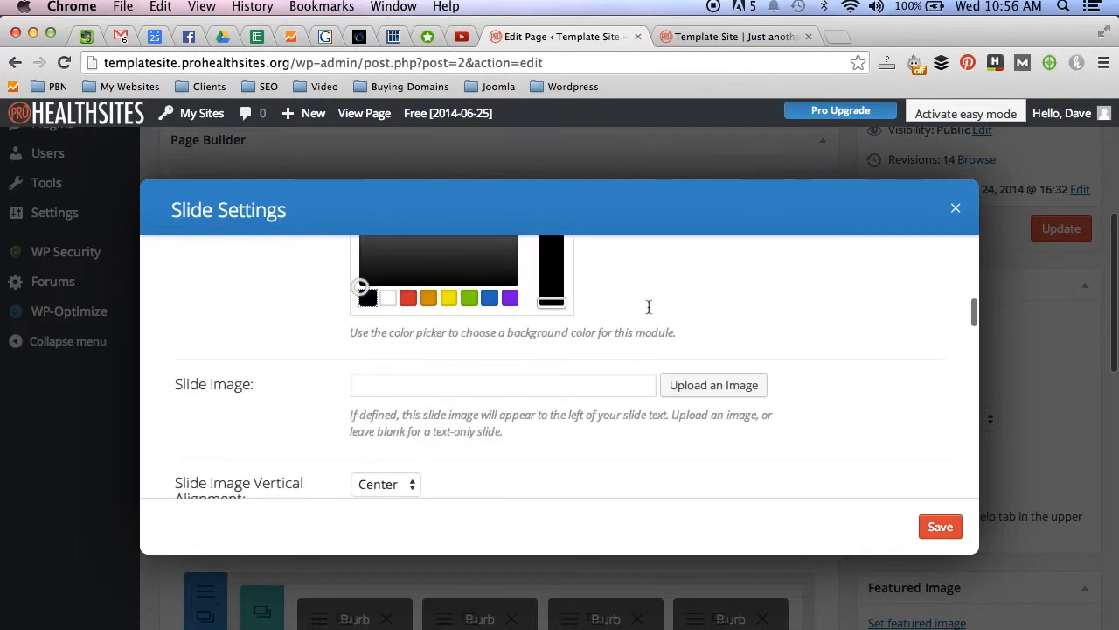
scroll(649, 312, "down", 1)
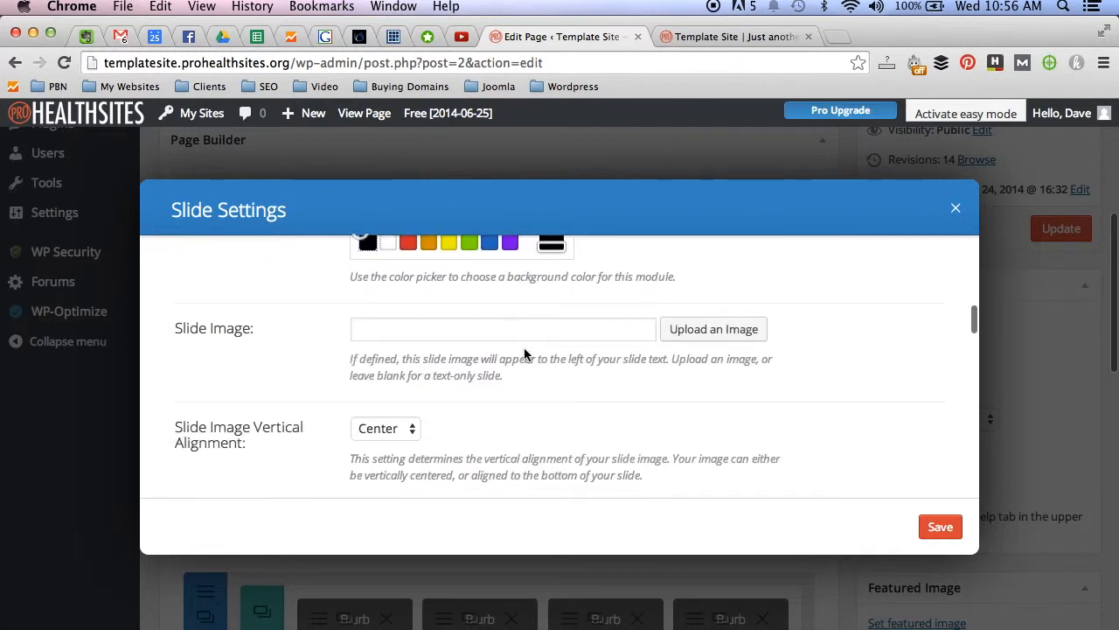
left_click(704, 329)
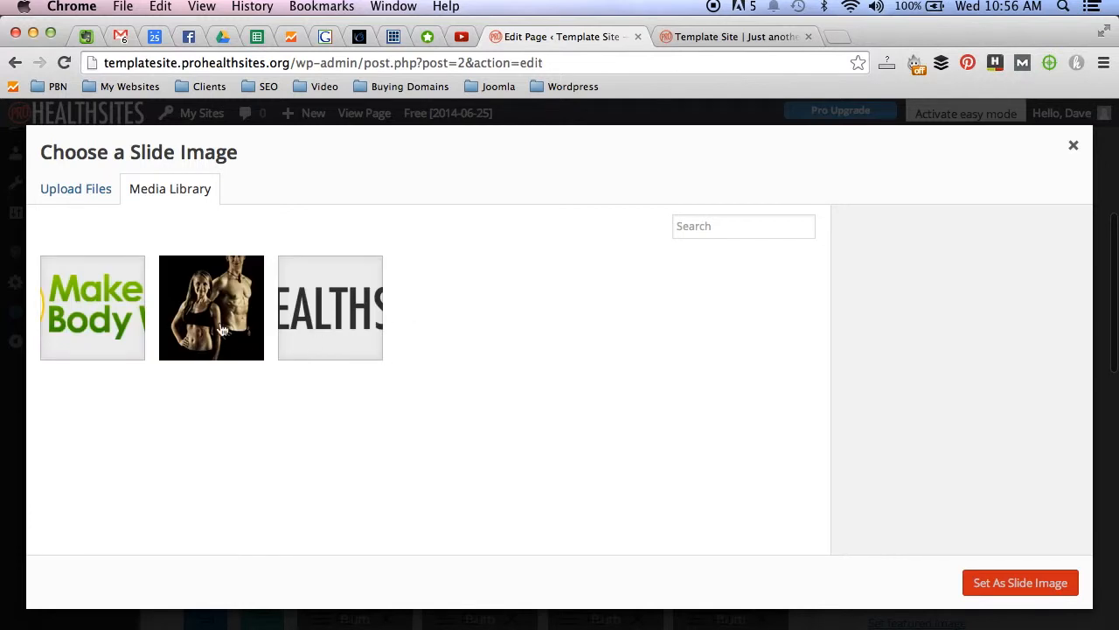
left_click(223, 328)
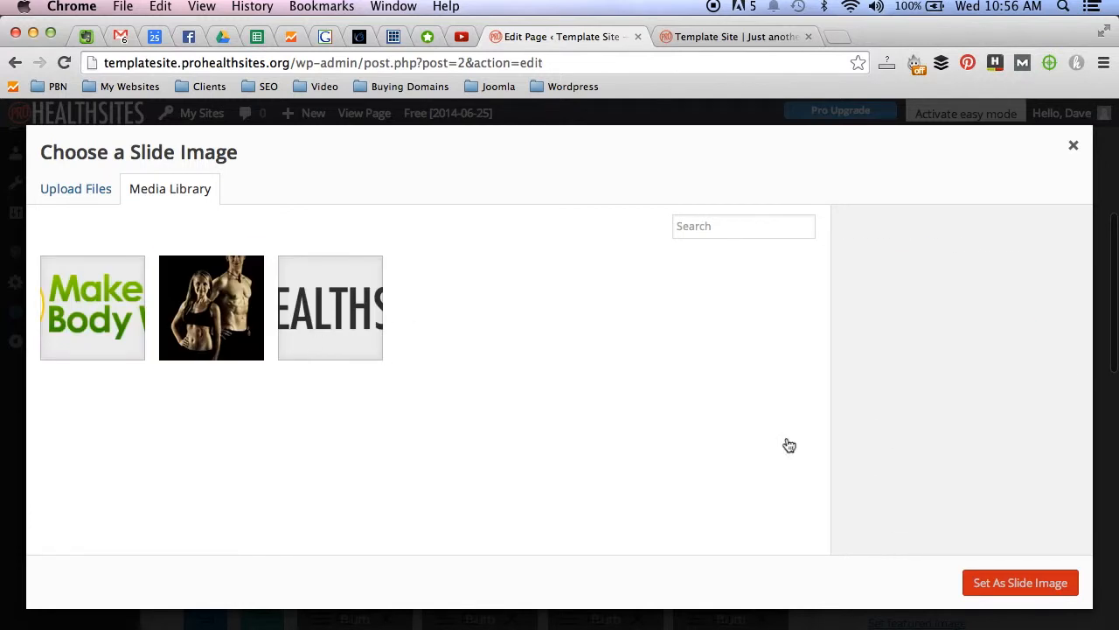
left_click(1008, 572)
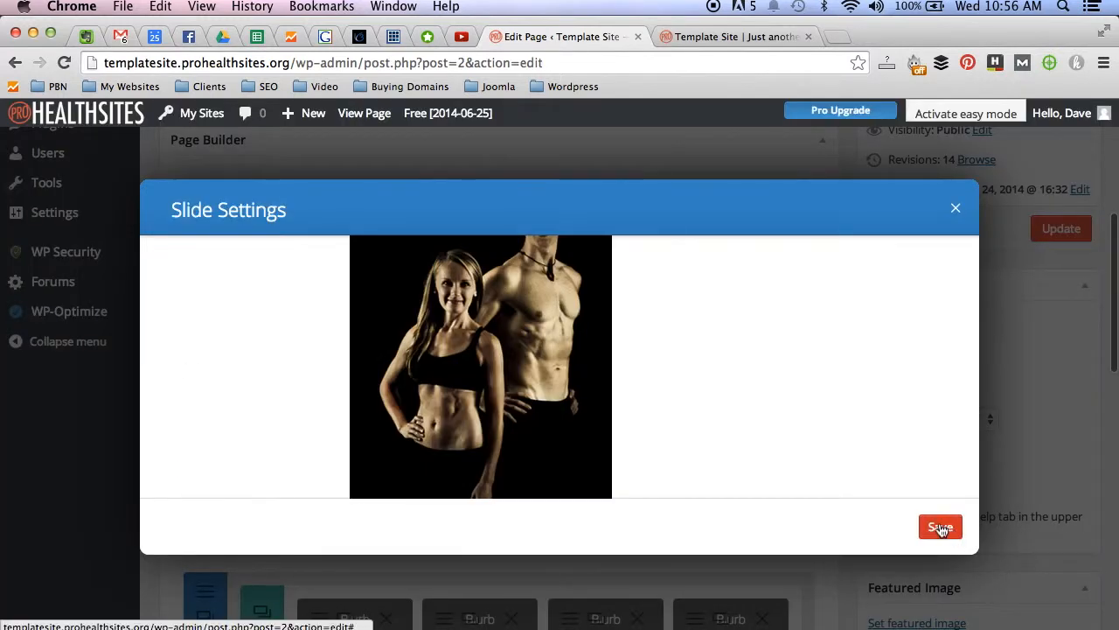
left_click(938, 528)
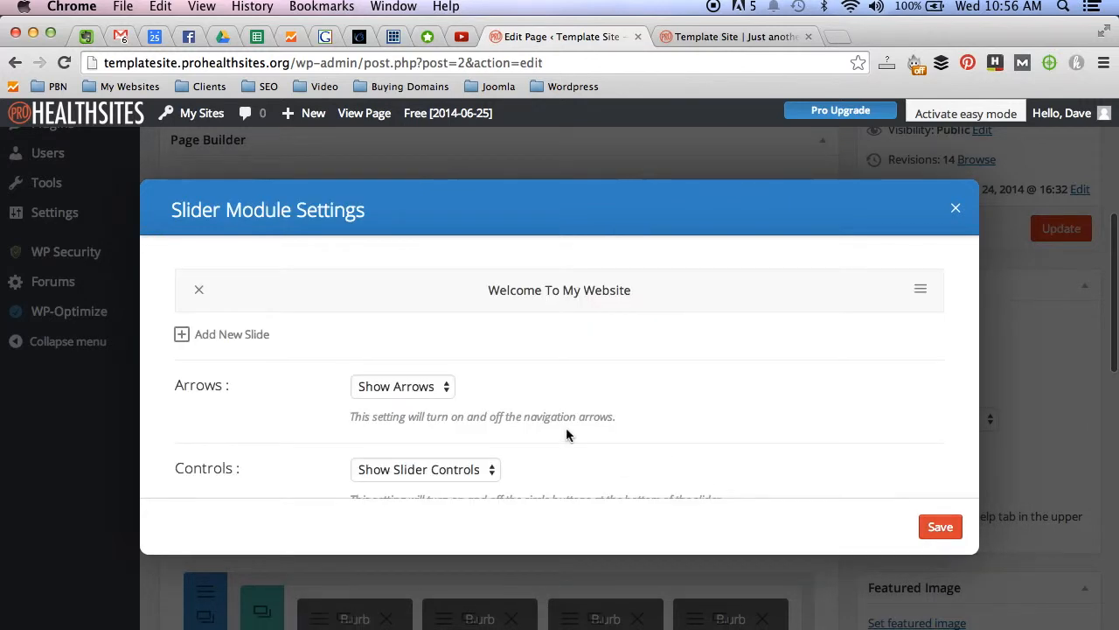
Step: Save the Slider module settings with arrows and slider controls shown, update the Home page, and check the slider on the reloaded live page
scroll(566, 435, "down", 2)
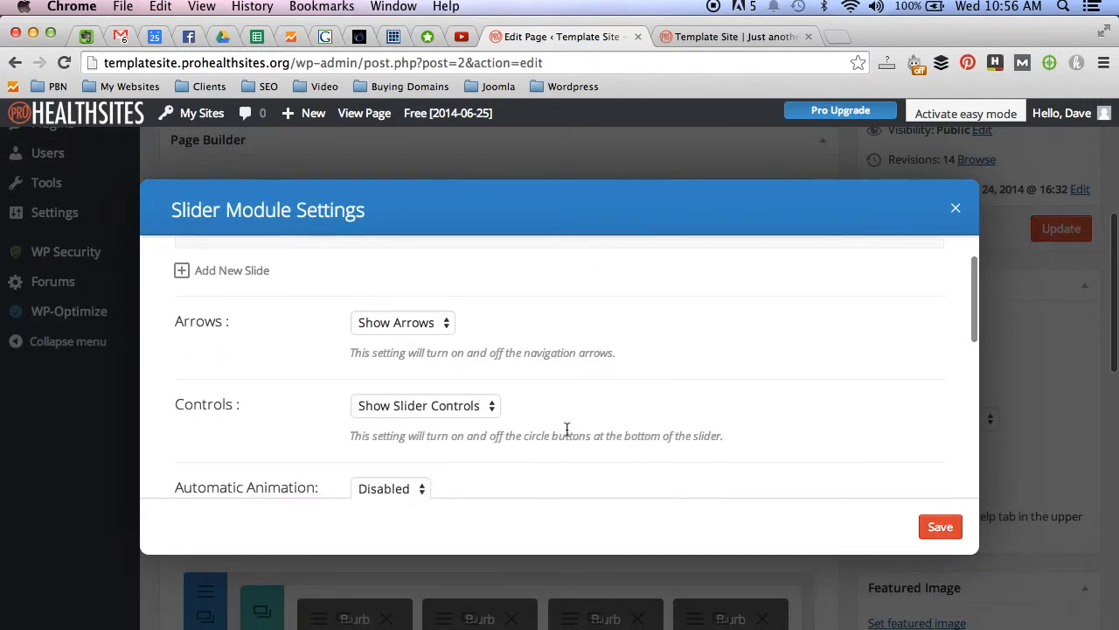
scroll(566, 429, "down", 2)
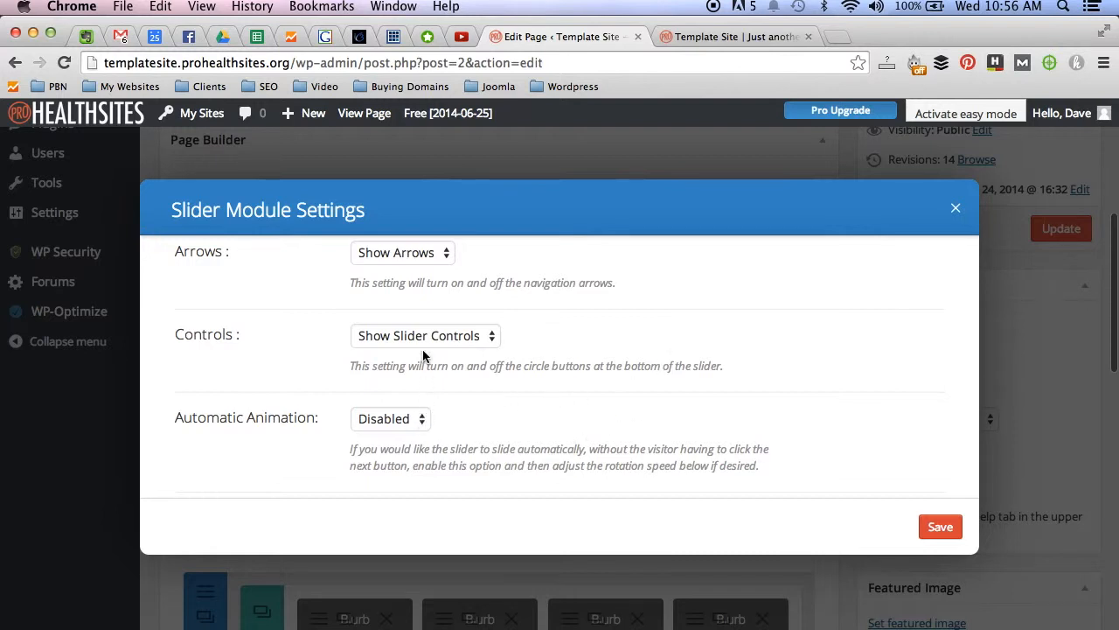
left_click(941, 528)
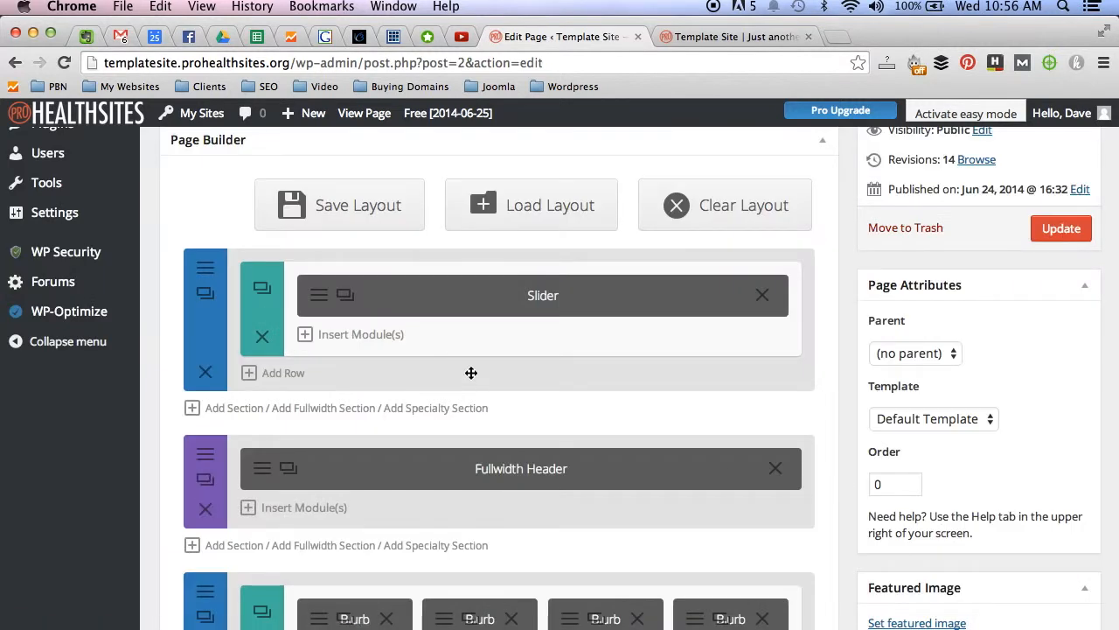
left_click(1060, 228)
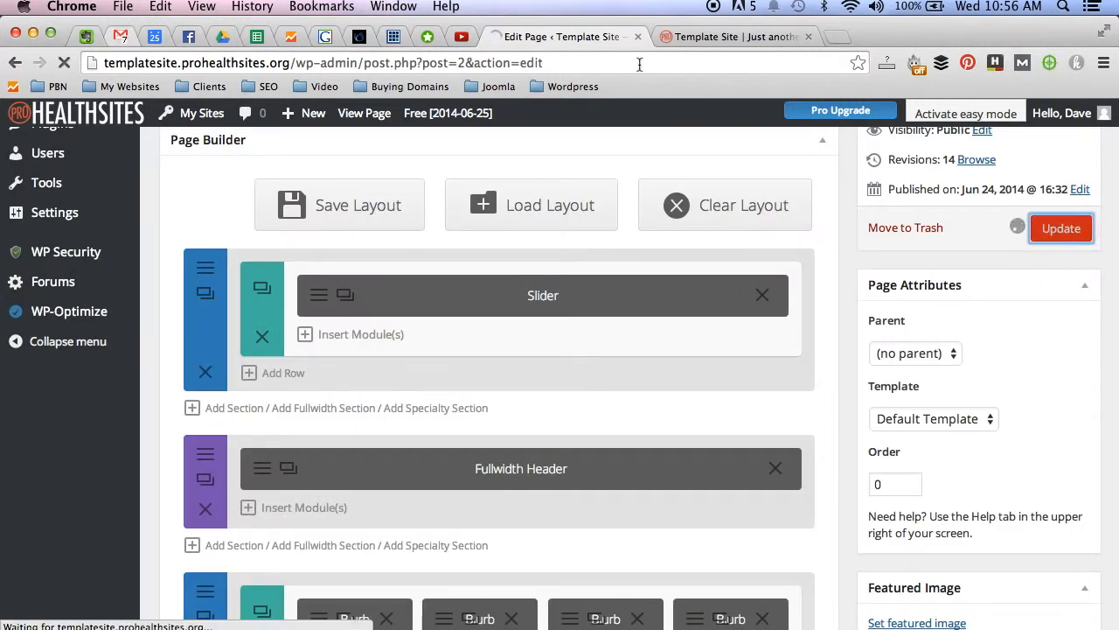
left_click(706, 37)
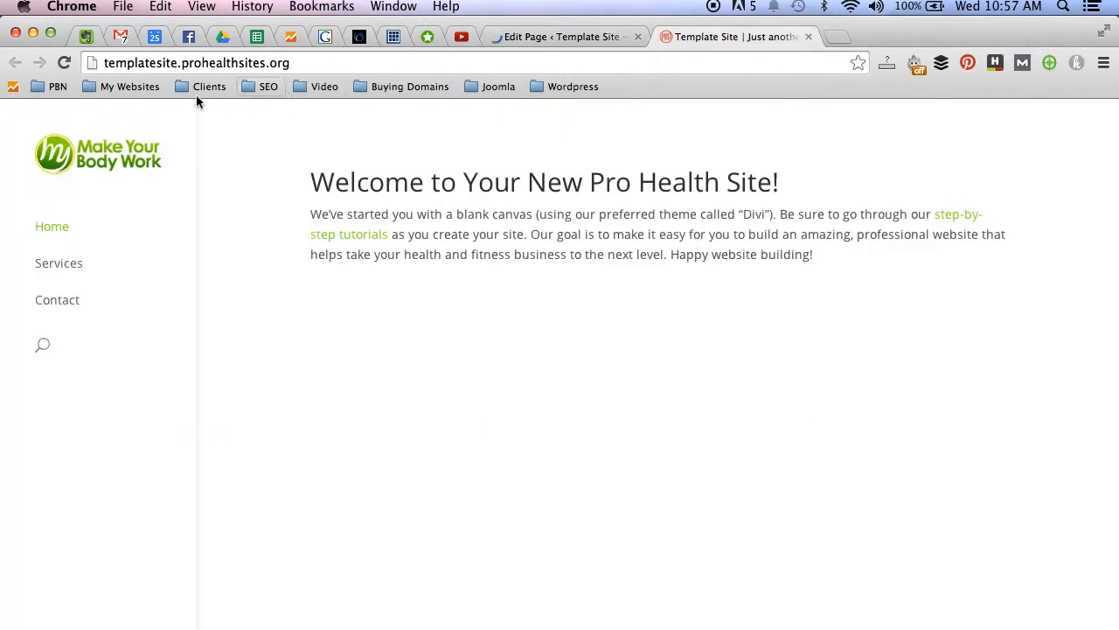
left_click(66, 62)
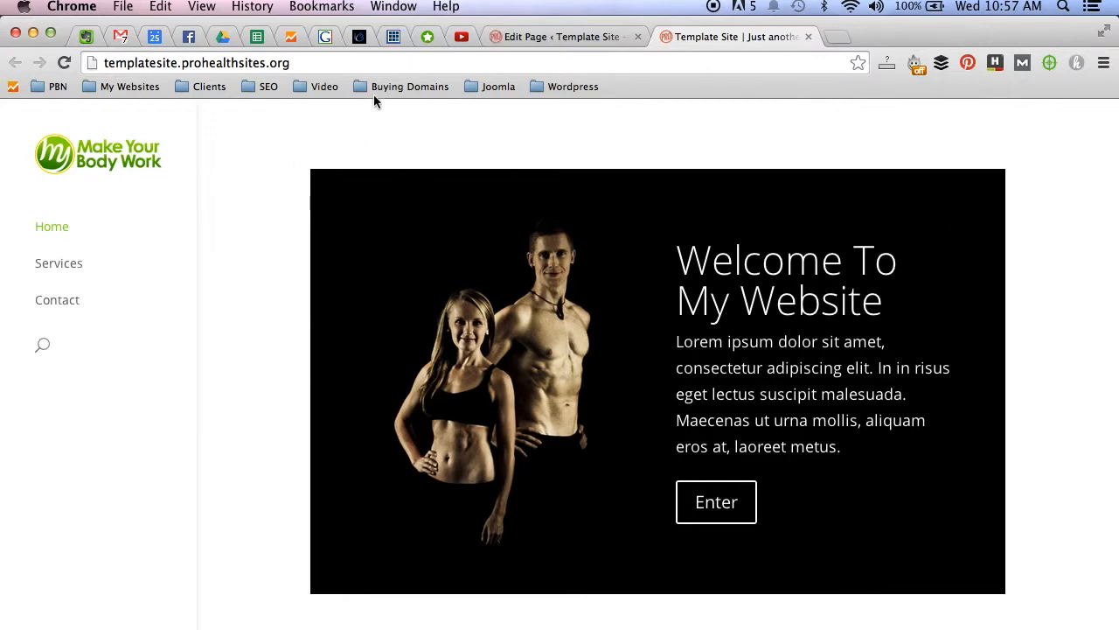
Step: Set the background color of the section containing the Slider to preset black and save the section settings
left_click(516, 36)
scroll(342, 295, "down", 8)
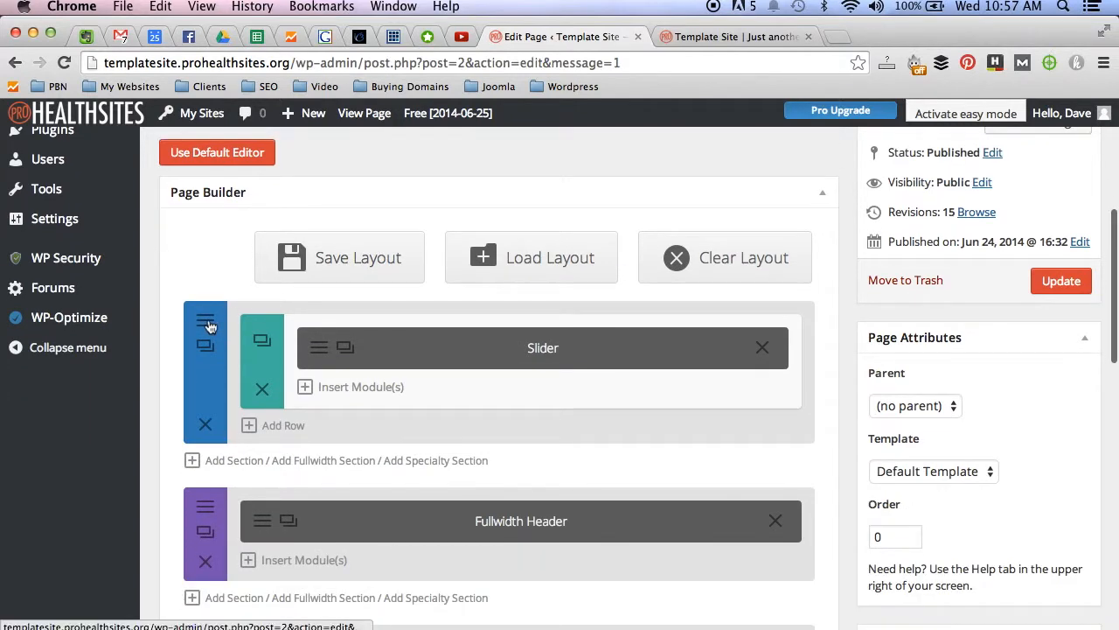
left_click(208, 324)
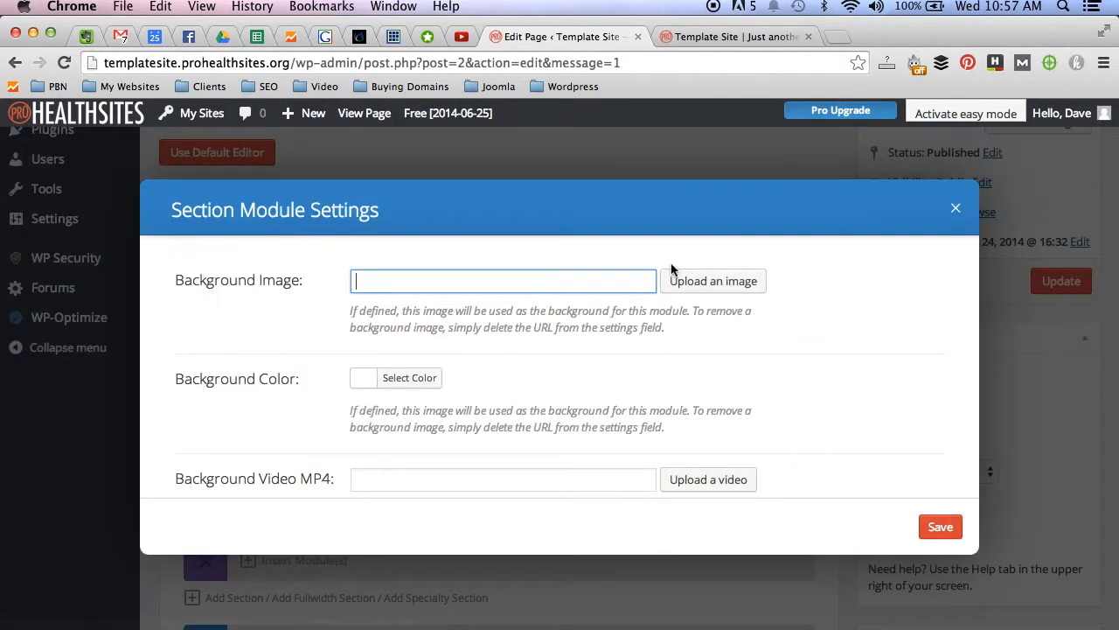
left_click(425, 378)
scroll(422, 383, "down", 2)
scroll(420, 383, "down", 2)
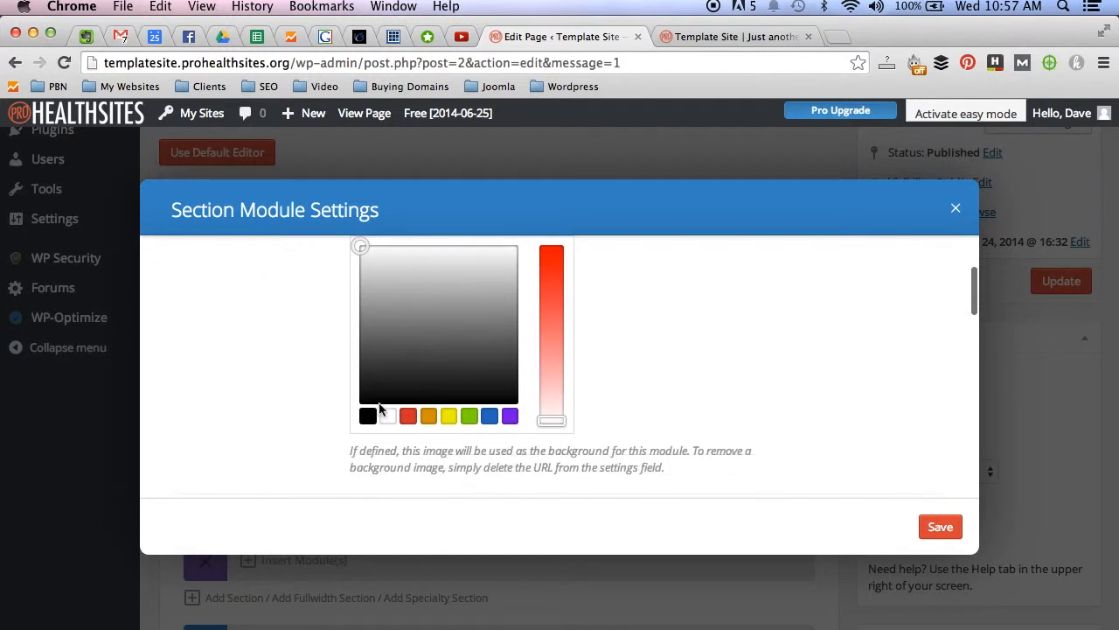
left_click(367, 416)
left_click(935, 525)
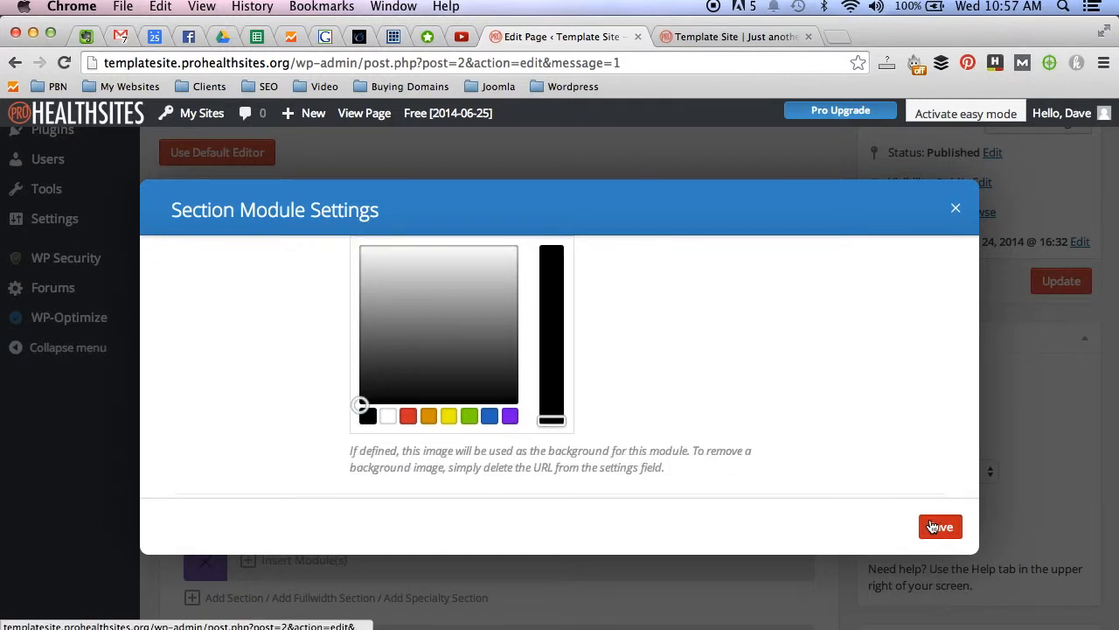
Step: Update the Home page, reload the live site, and review the slider section and the header text below it
left_click(1060, 280)
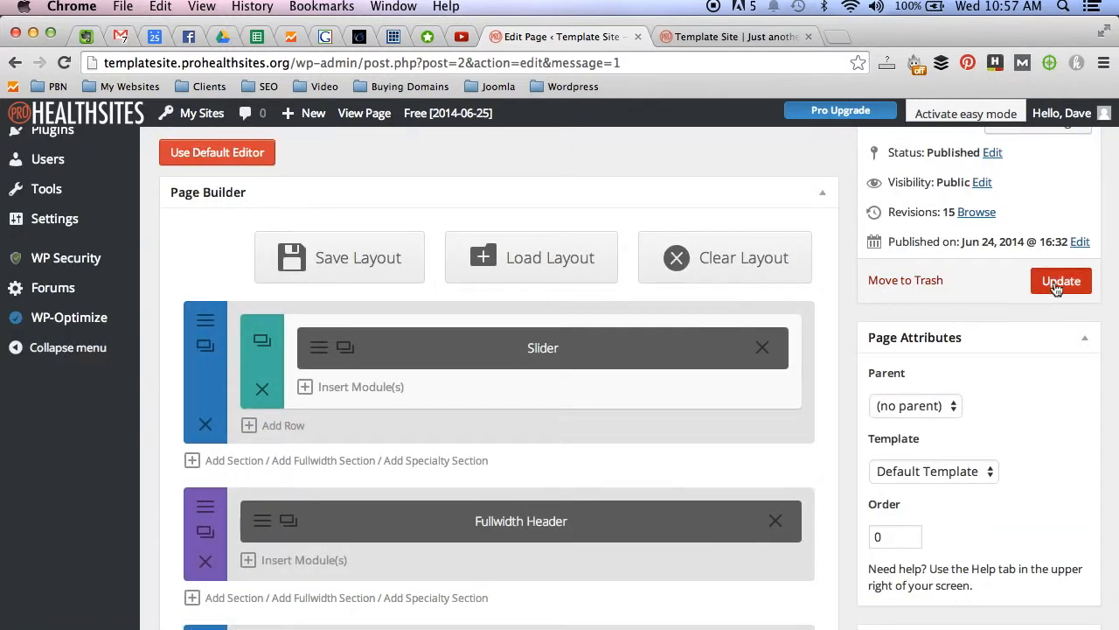
left_click(688, 42)
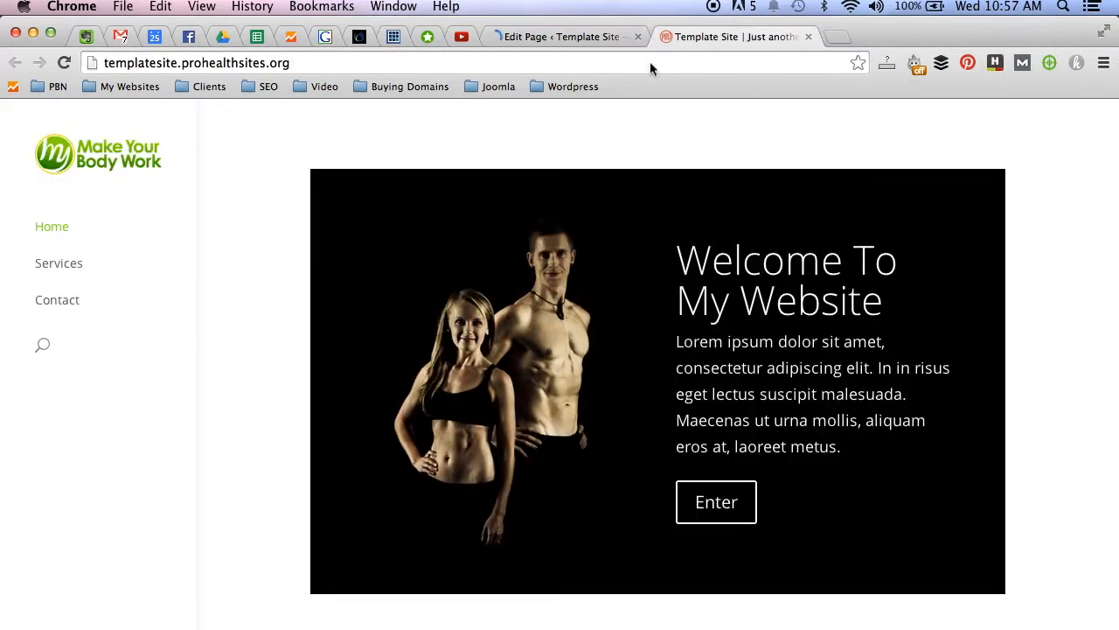
left_click(65, 63)
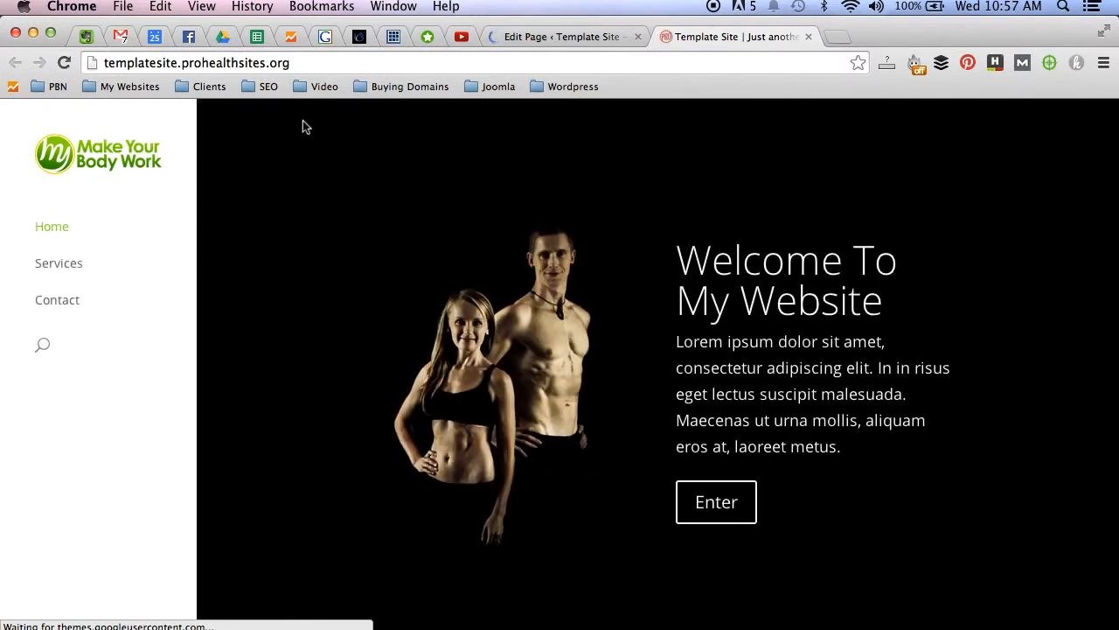
scroll(303, 120, "down", 3)
scroll(302, 120, "up", 4)
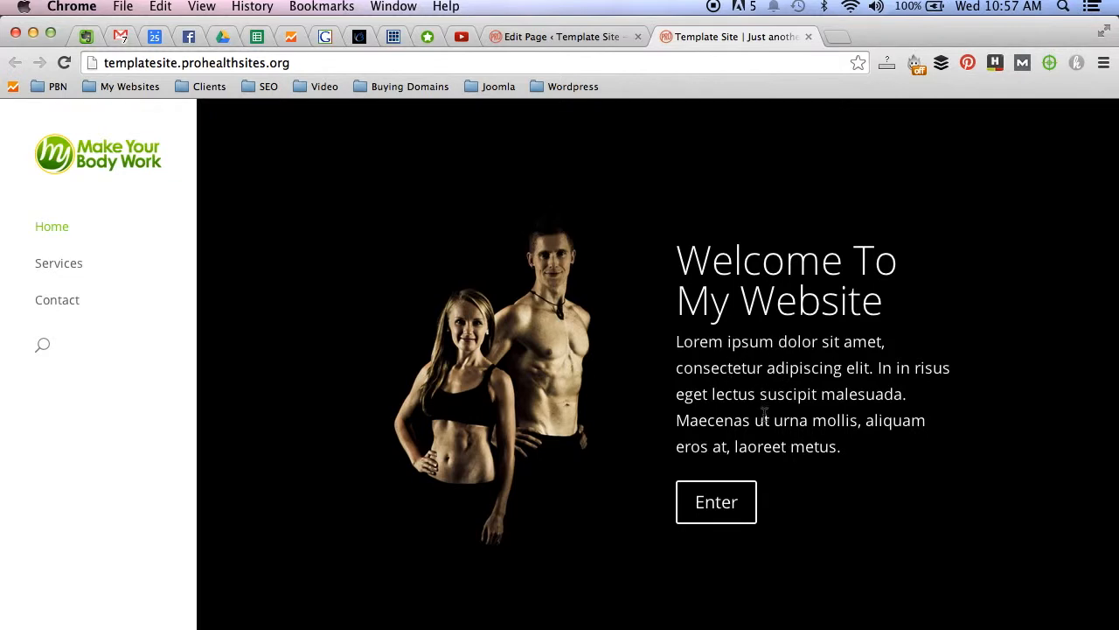
scroll(808, 361, "down", 1)
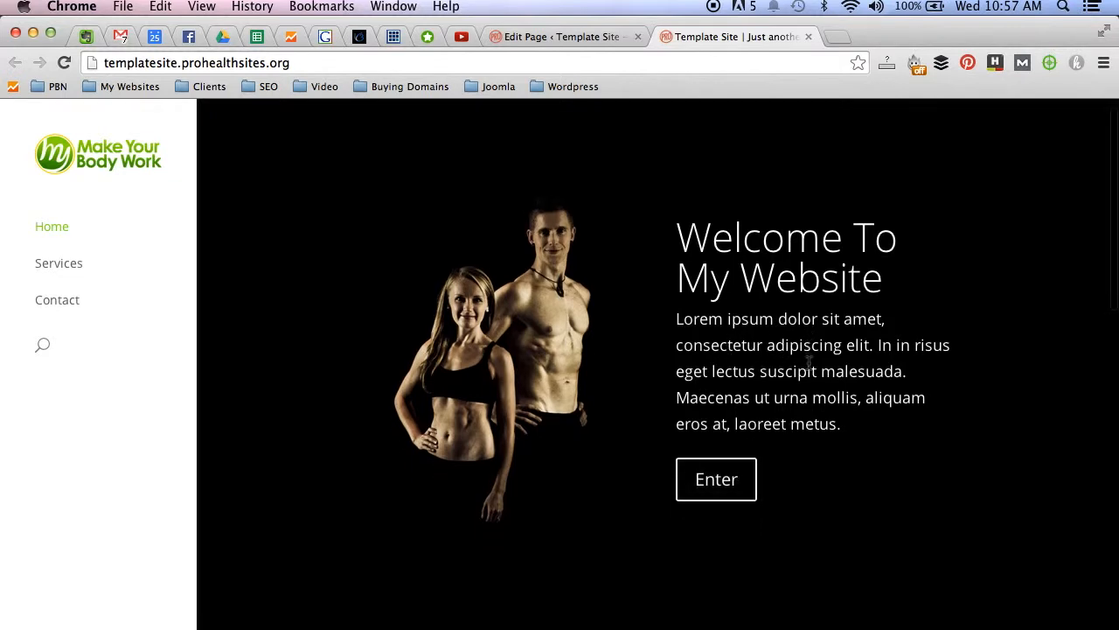
scroll(809, 361, "down", 1)
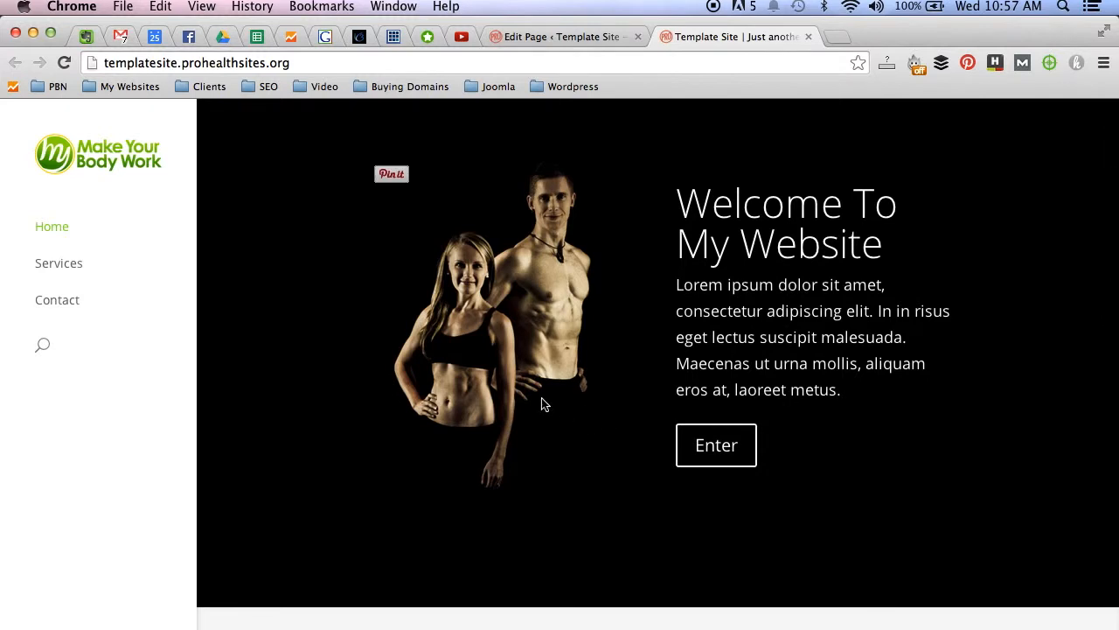
scroll(542, 402, "down", 5)
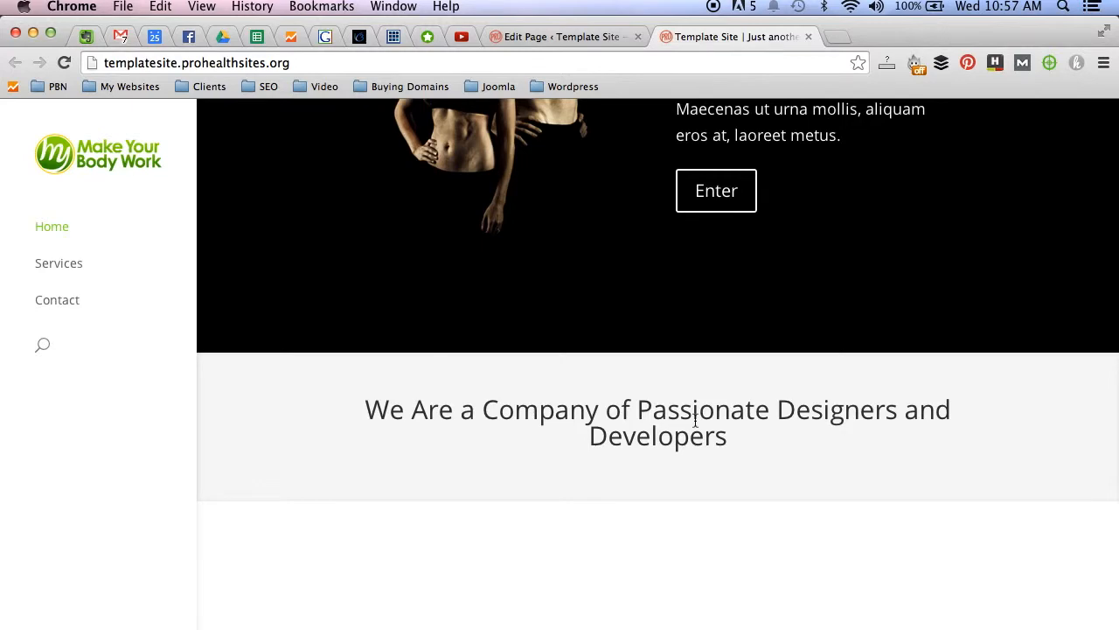
Step: Change the Fullwidth Header module's title to "We Are Here To Help You Get In Amazing Shape!" and save the module
left_click(543, 41)
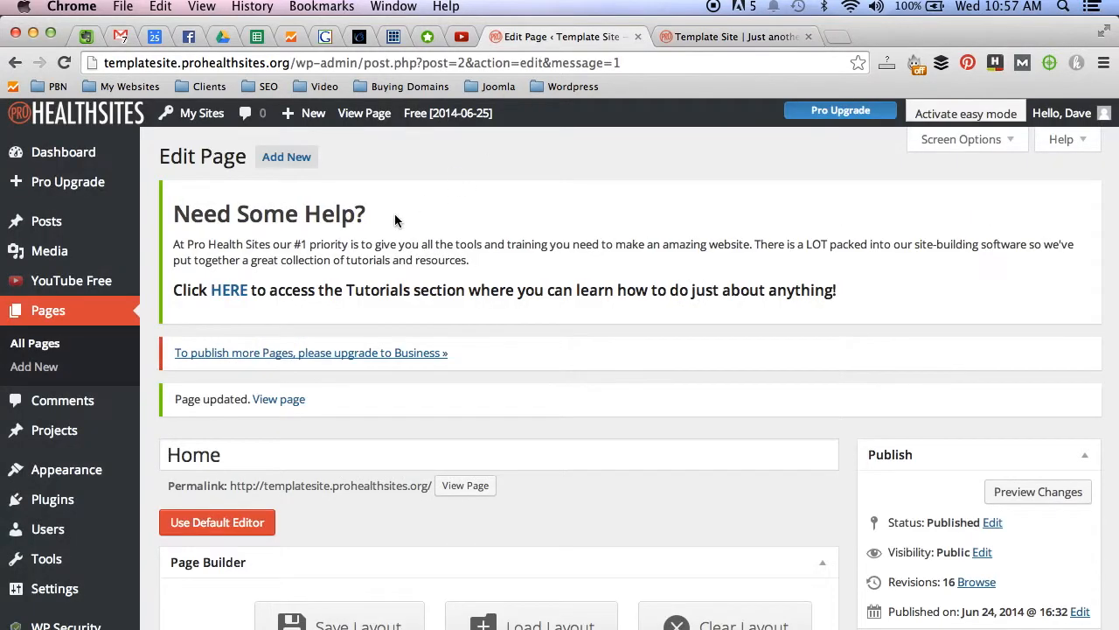
scroll(395, 220, "down", 10)
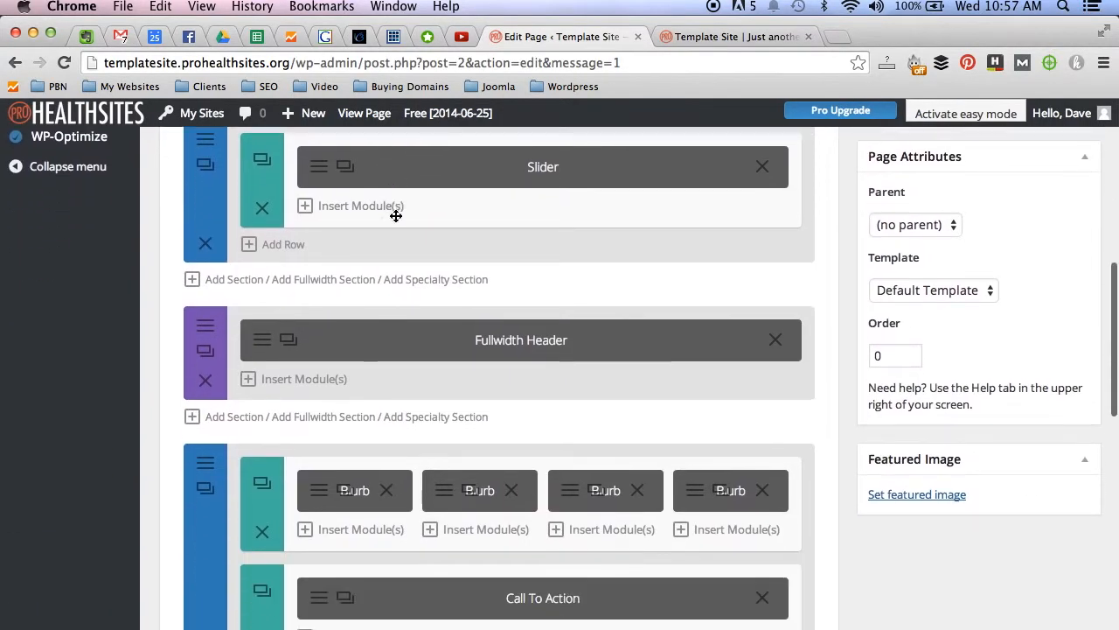
left_click(267, 315)
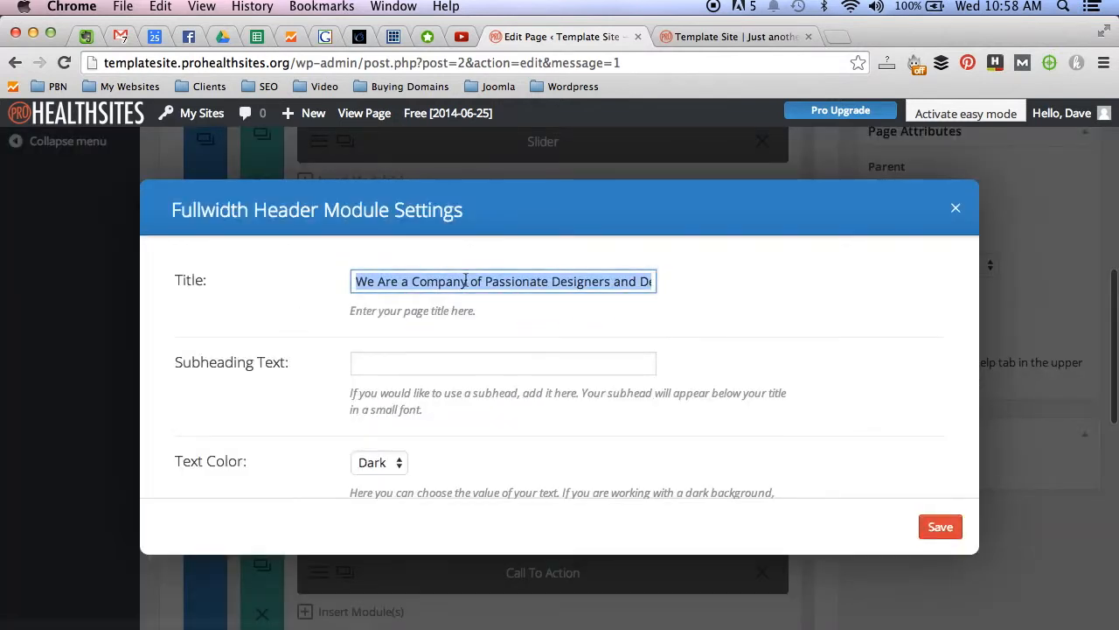
type("We")
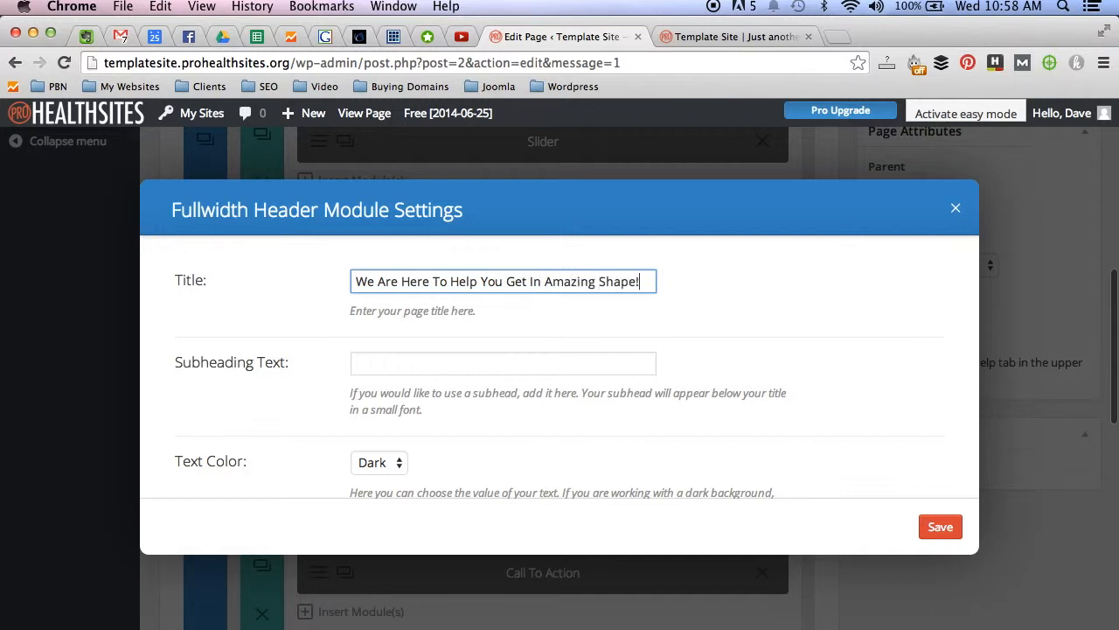
scroll(547, 287, "down", 6)
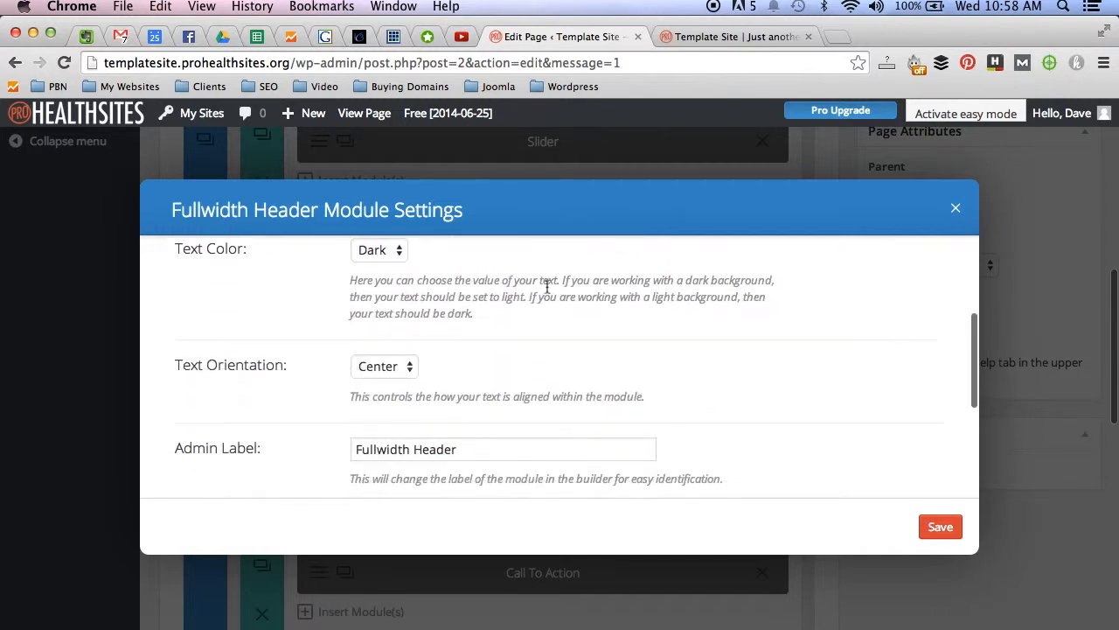
scroll(546, 291, "down", 2)
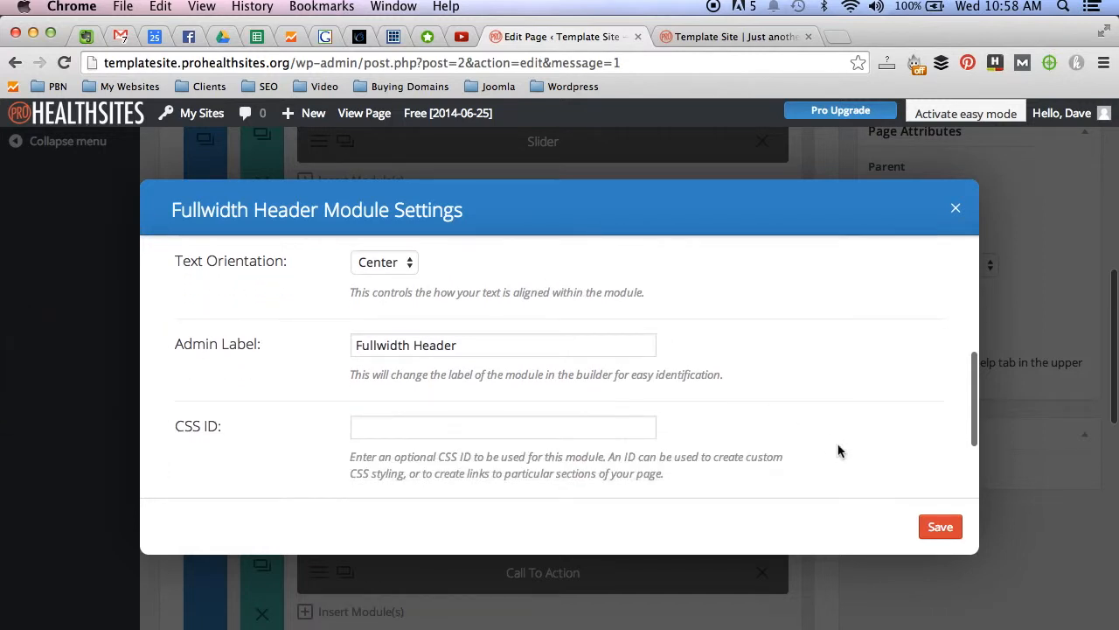
left_click(925, 519)
Step: Update the Home page, reload the live site, and check the header title and the four blurbs beneath it
scroll(935, 323, "up", 5)
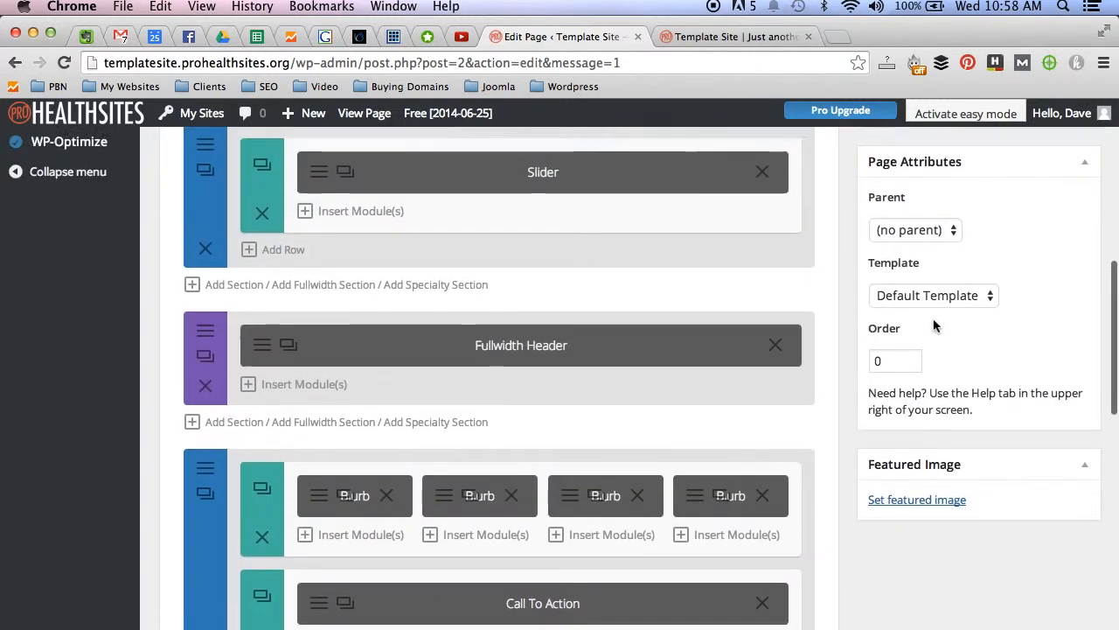
left_click(1060, 286)
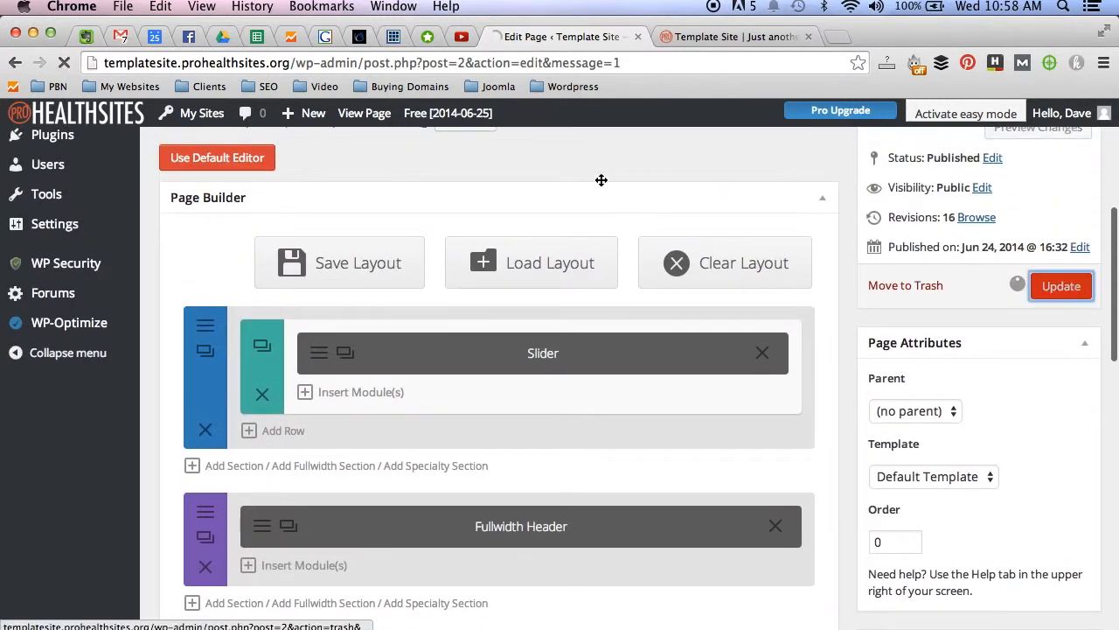
left_click(687, 43)
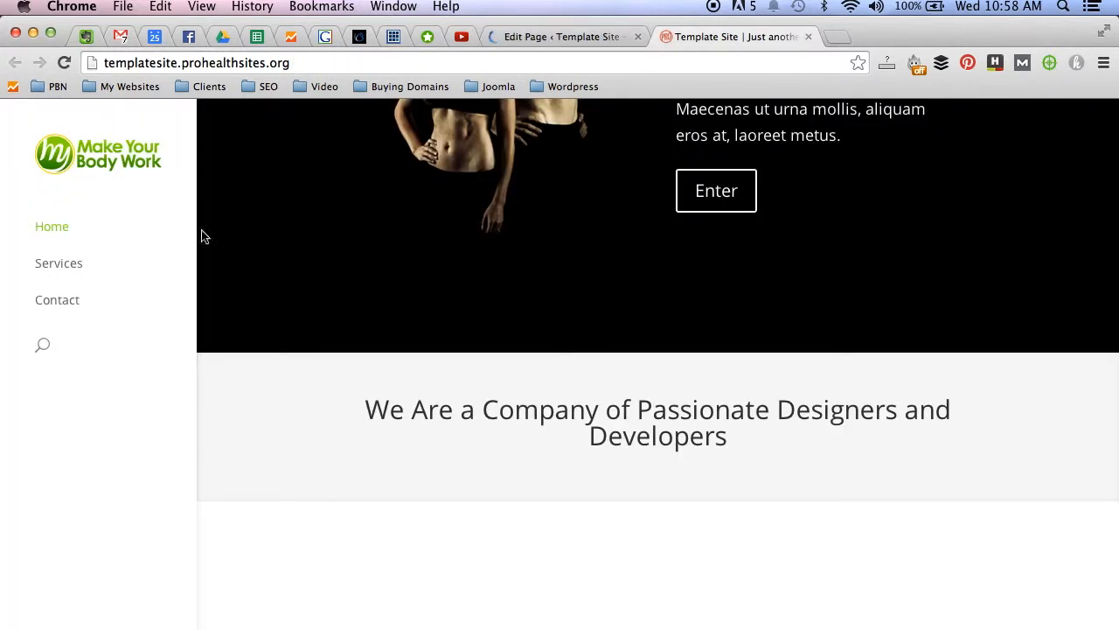
left_click(62, 63)
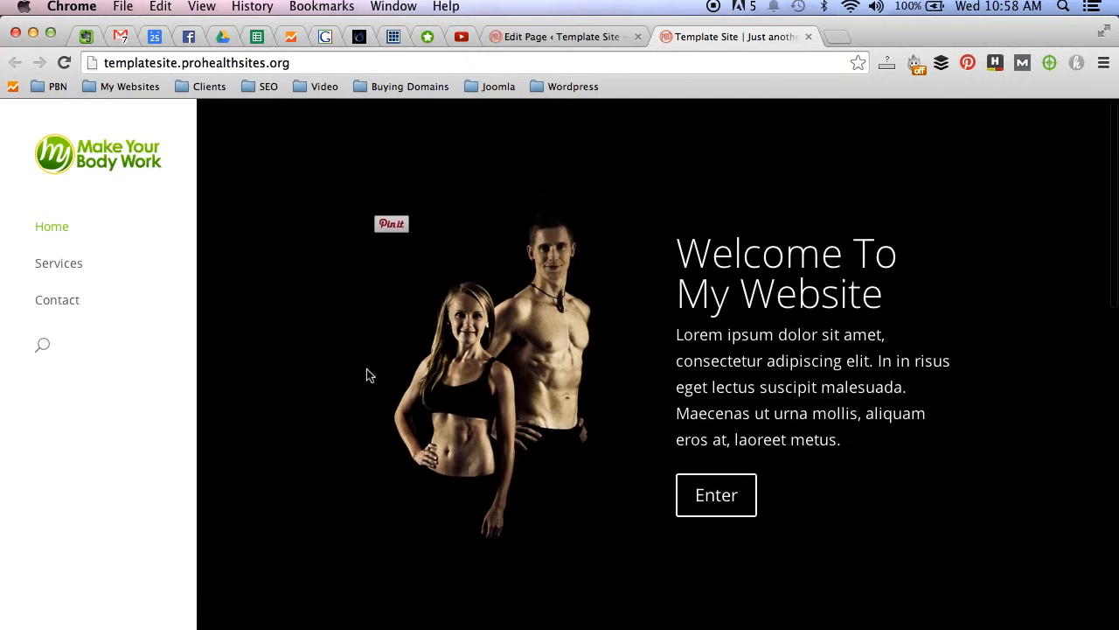
scroll(461, 352, "down", 1)
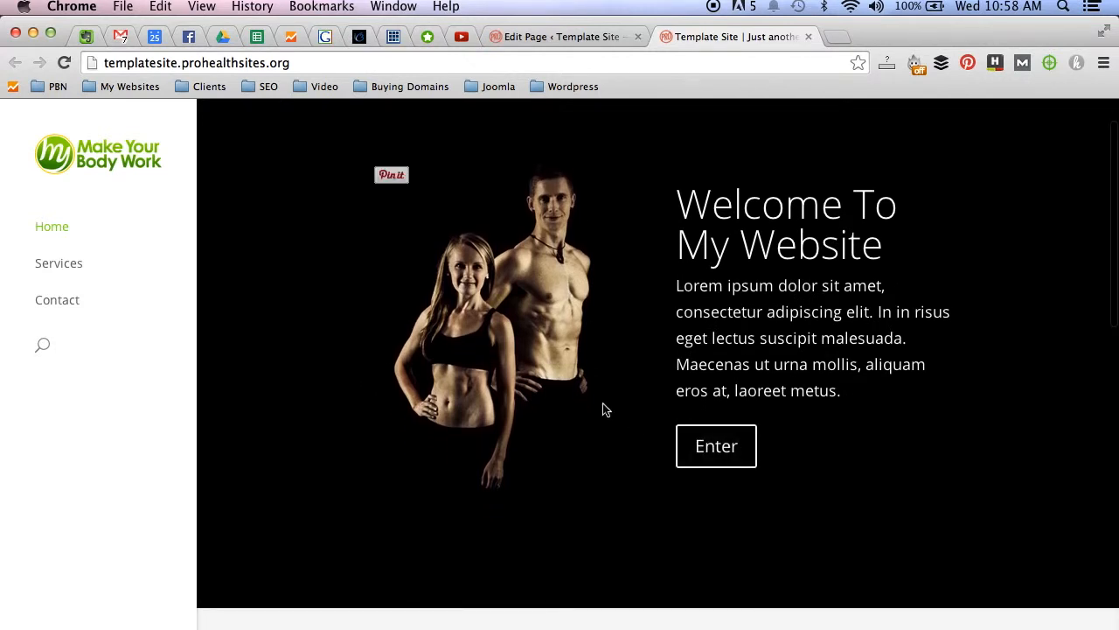
scroll(603, 403, "down", 5)
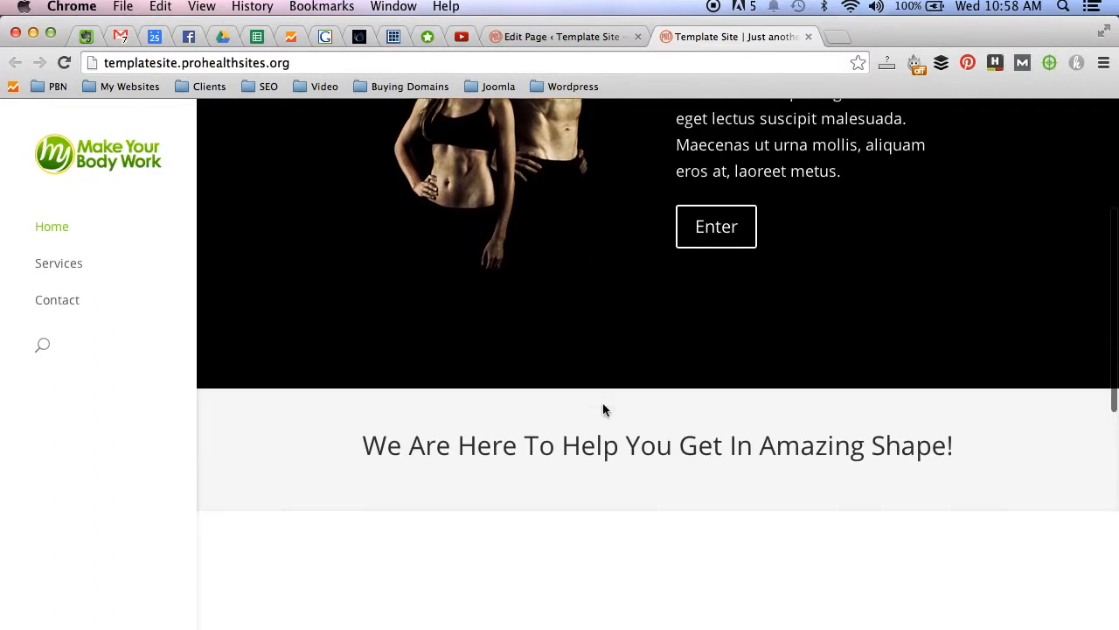
scroll(603, 404, "down", 5)
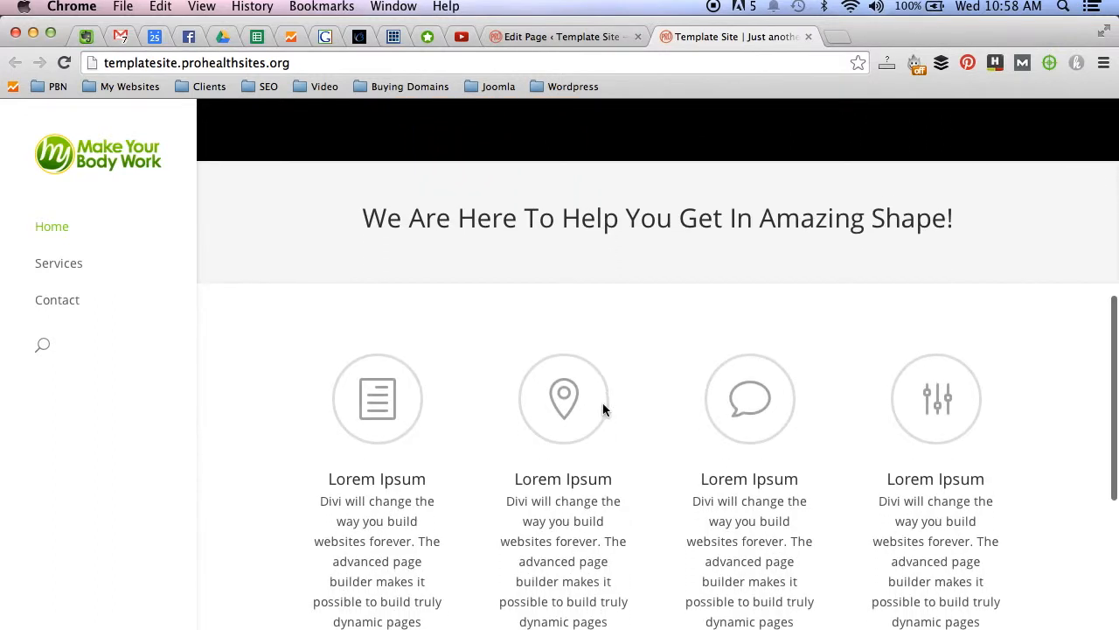
scroll(602, 408, "down", 2)
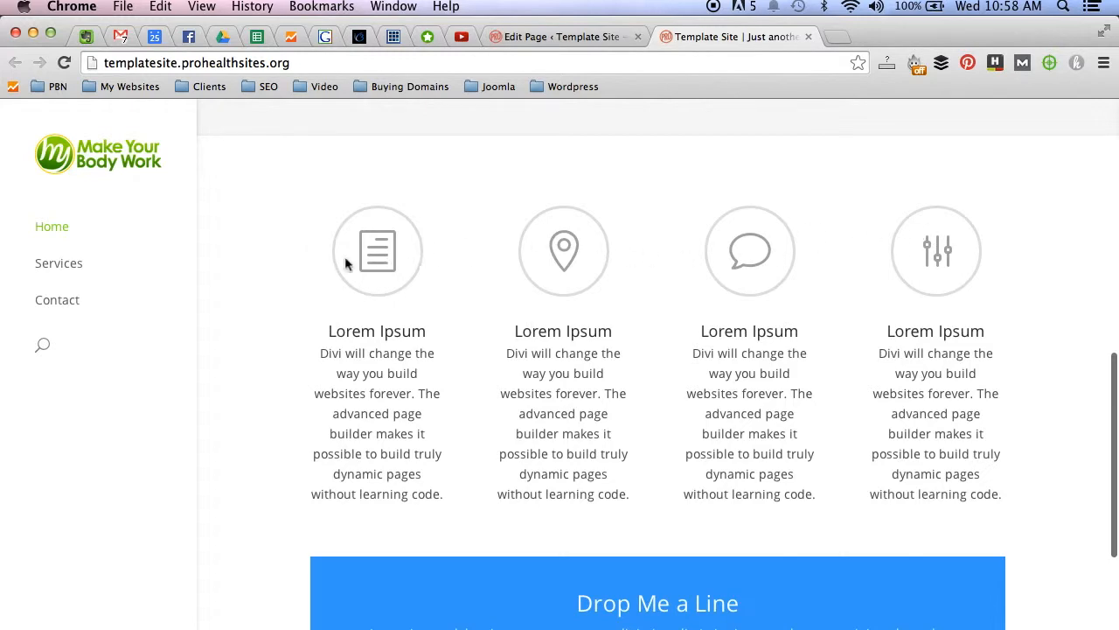
Step: Return to the Home page editor and add a new row below the Call To Action in the blurb section
left_click(522, 48)
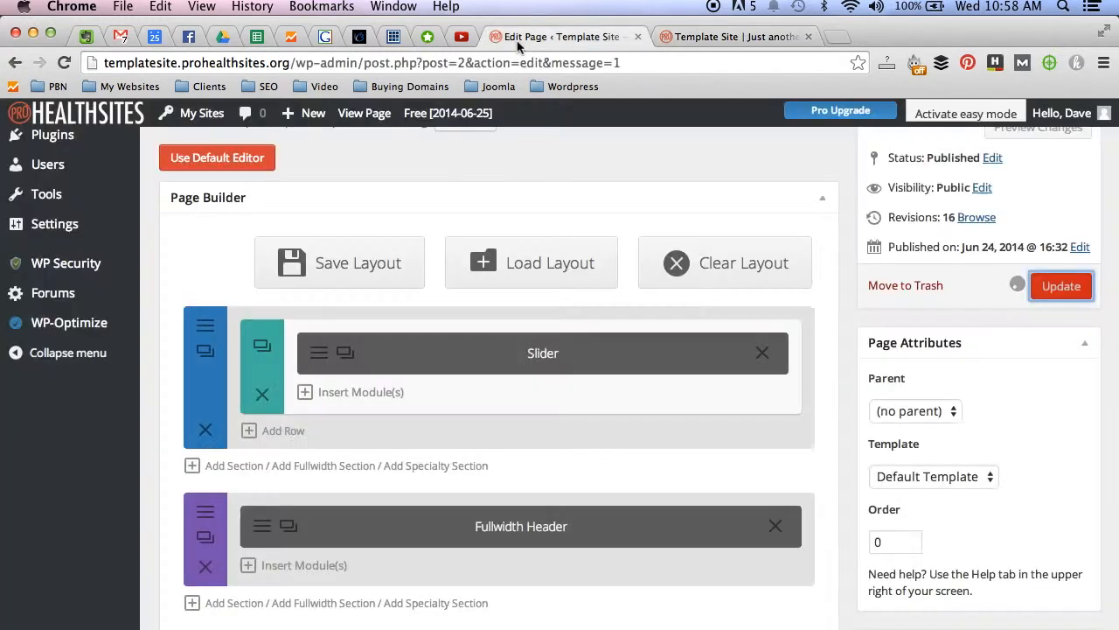
scroll(439, 251, "down", 5)
scroll(440, 250, "down", 5)
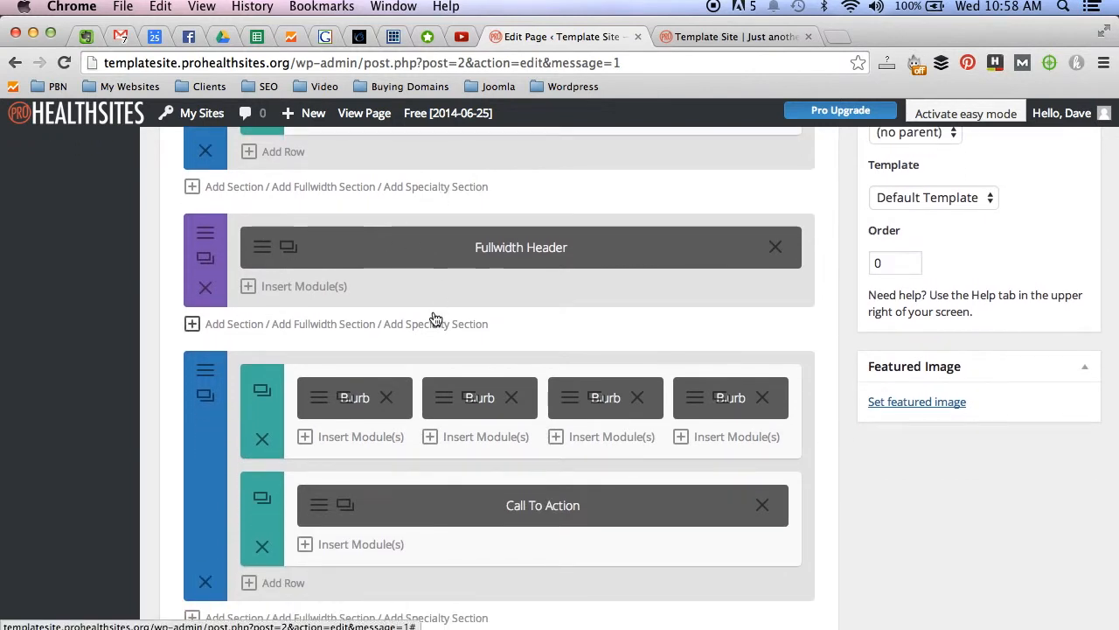
scroll(333, 361, "down", 2)
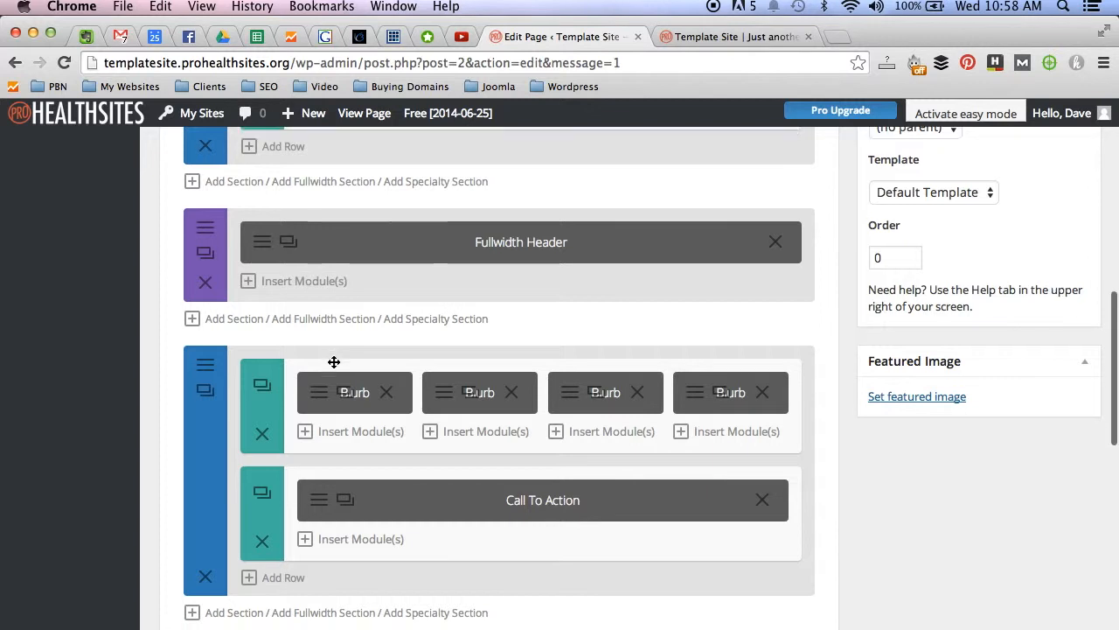
left_click(285, 524)
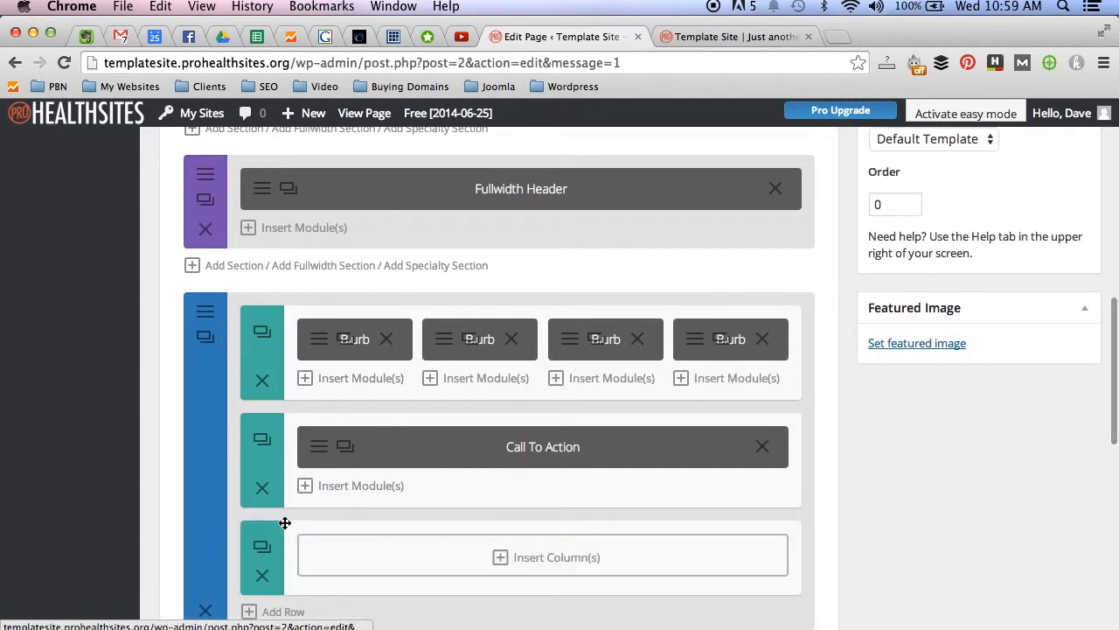
Step: Give the new row three 1/3 columns and move the first three blurbs into them, one per column
left_click(499, 547)
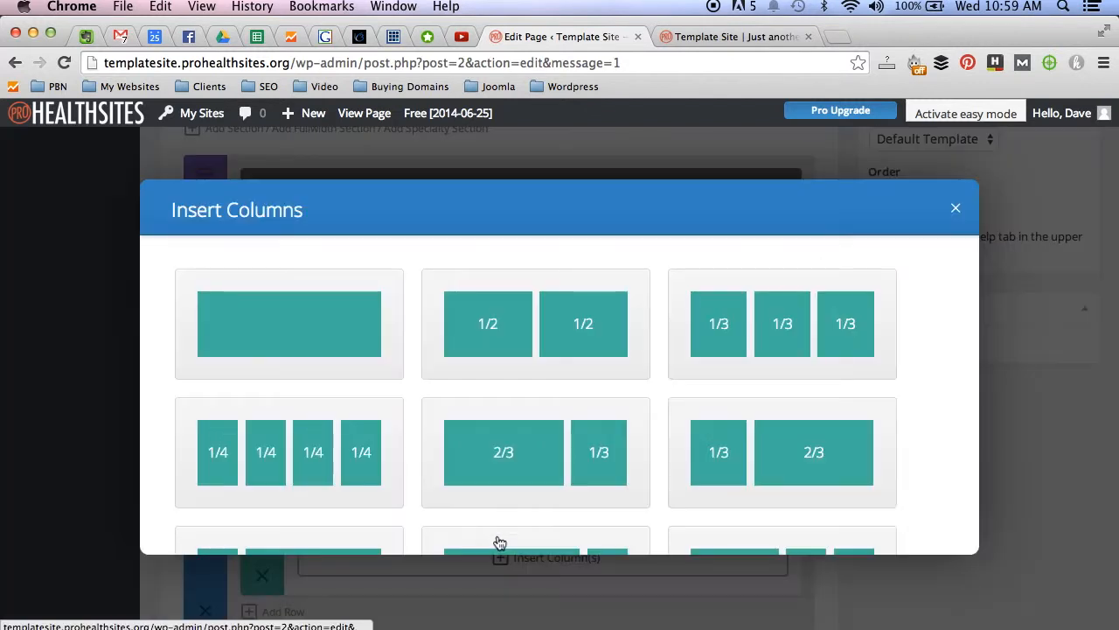
left_click(720, 321)
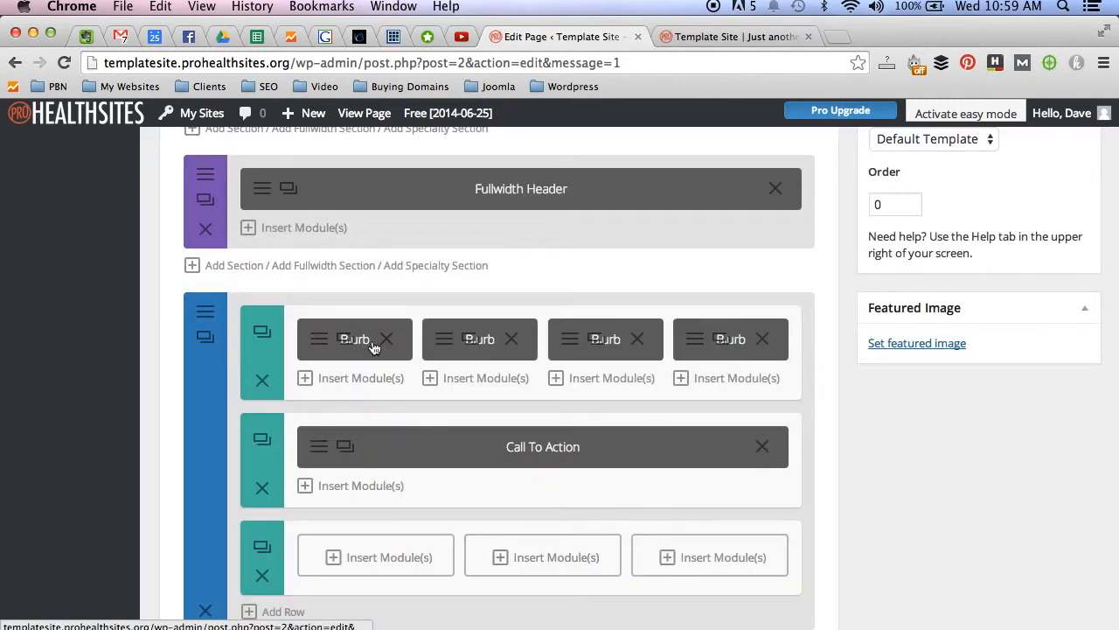
left_click_drag(368, 355, 375, 603)
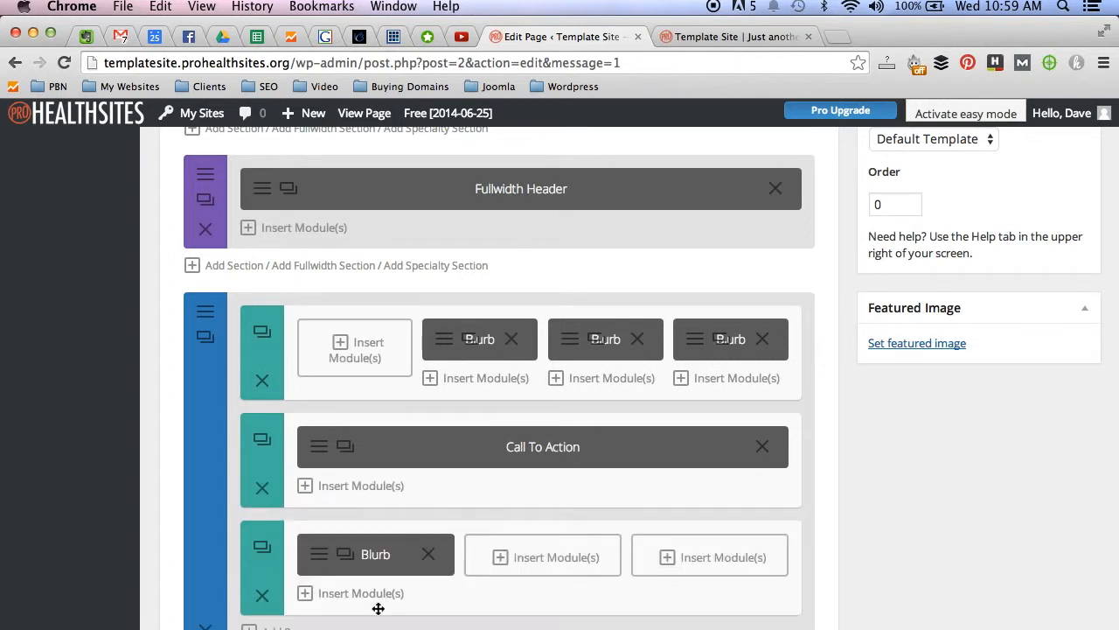
left_click_drag(509, 351, 537, 569)
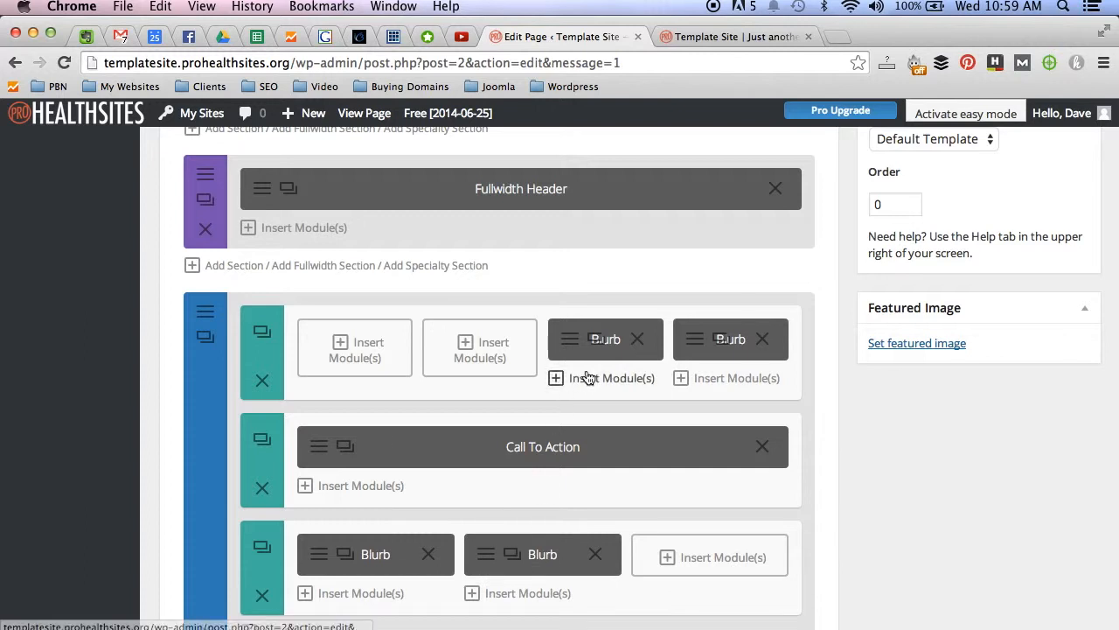
left_click_drag(612, 347, 706, 604)
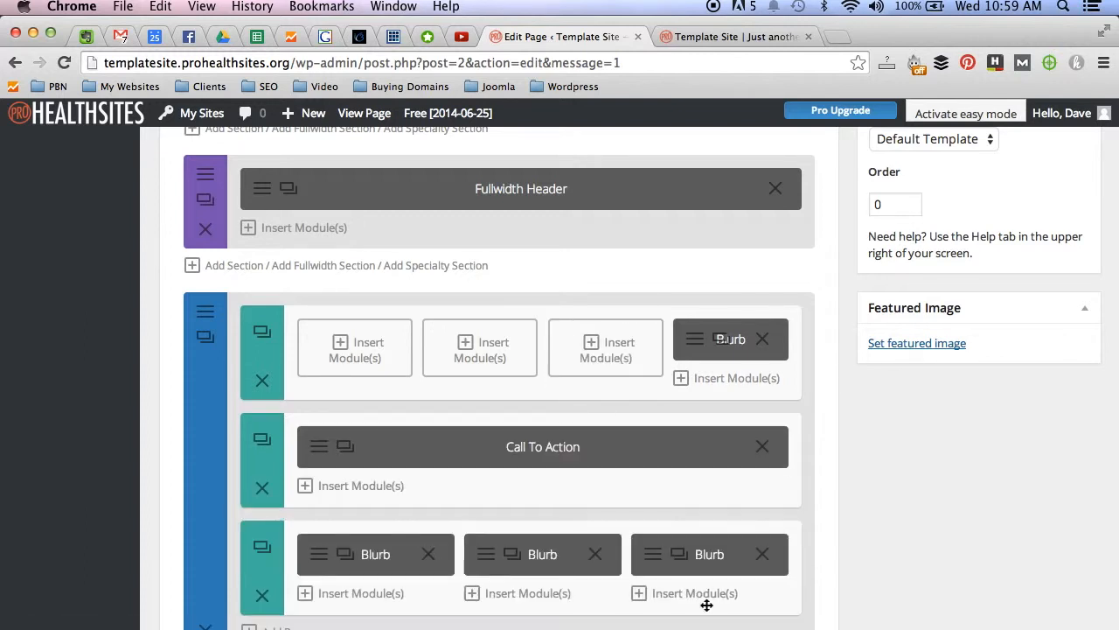
Step: Delete the old four-column blurb row and move the three-column blurb row above the Call To Action
left_click(261, 383)
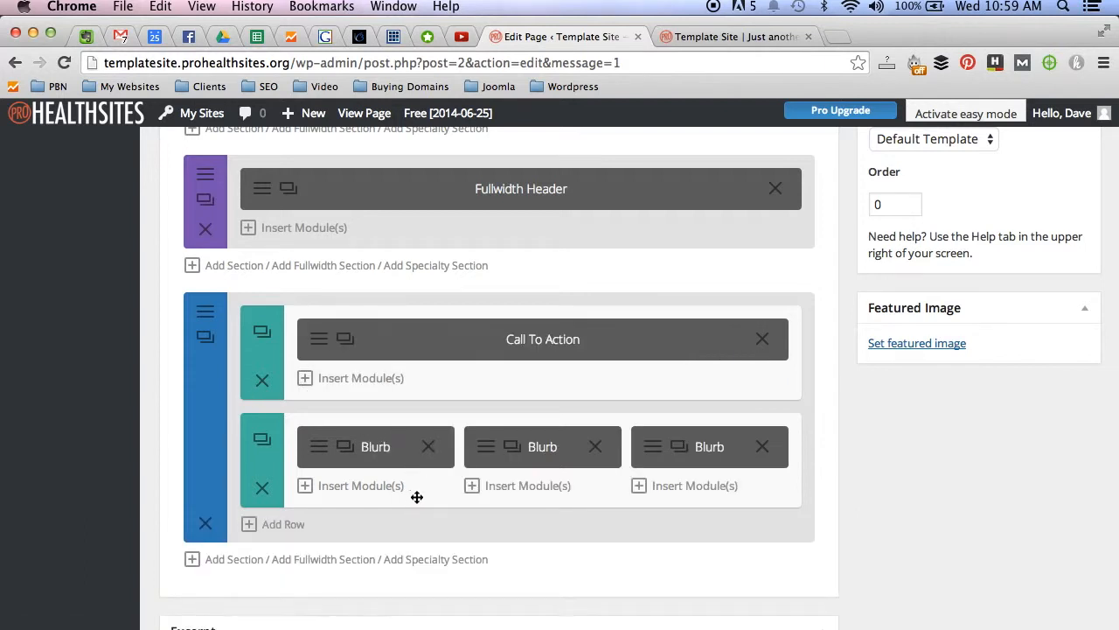
left_click_drag(417, 496, 411, 367)
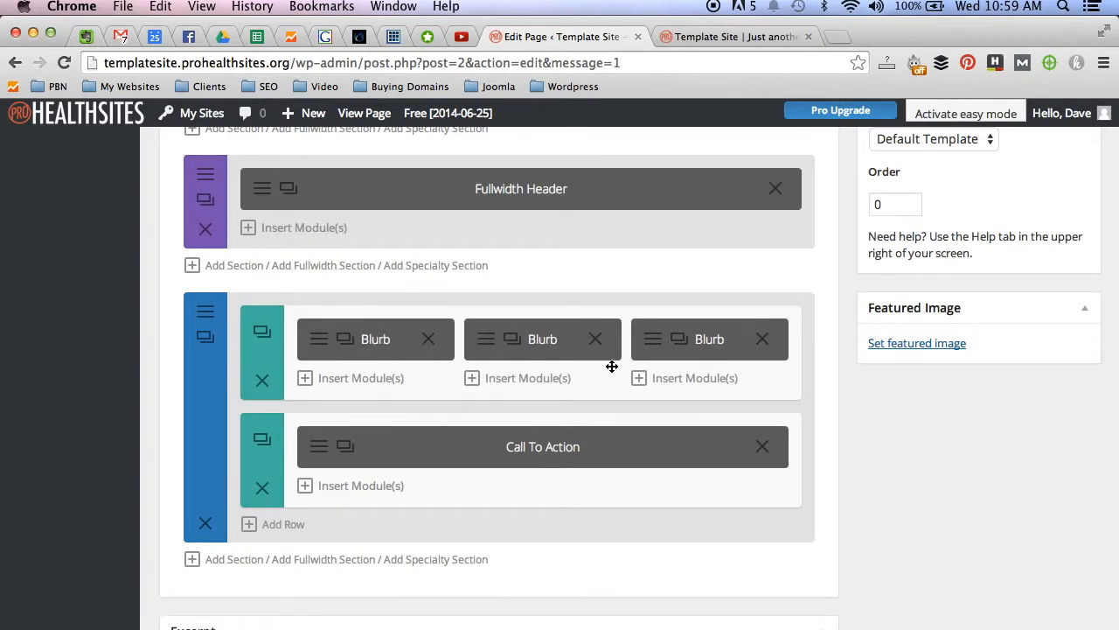
Step: Set the first blurb's title to "Get Fit Today"
left_click(320, 339)
scroll(328, 293, "down", 2)
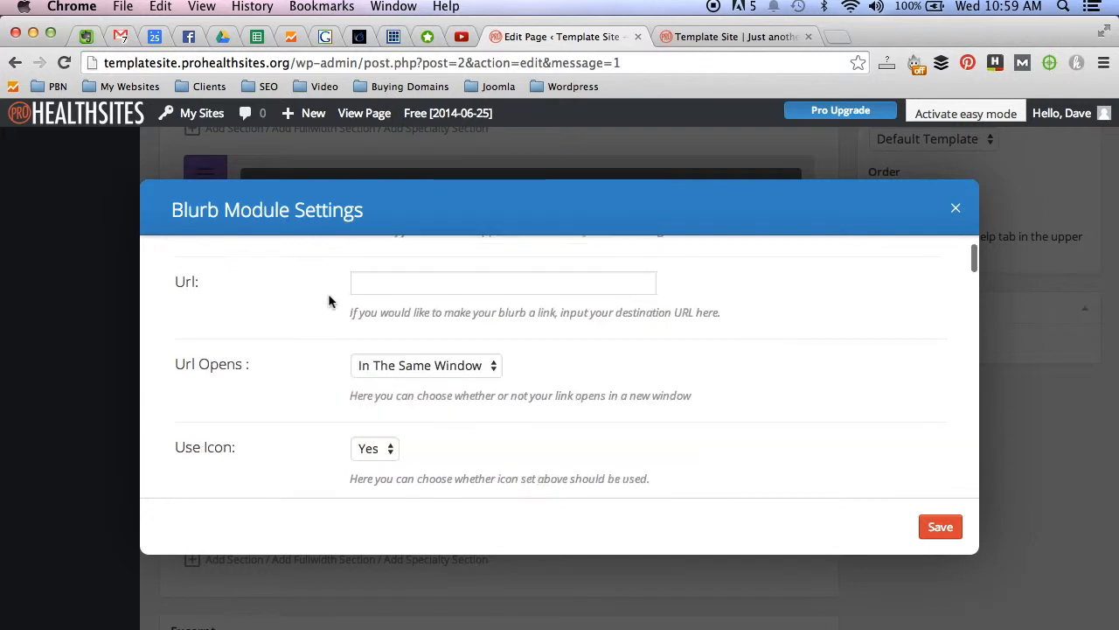
scroll(328, 295, "up", 2)
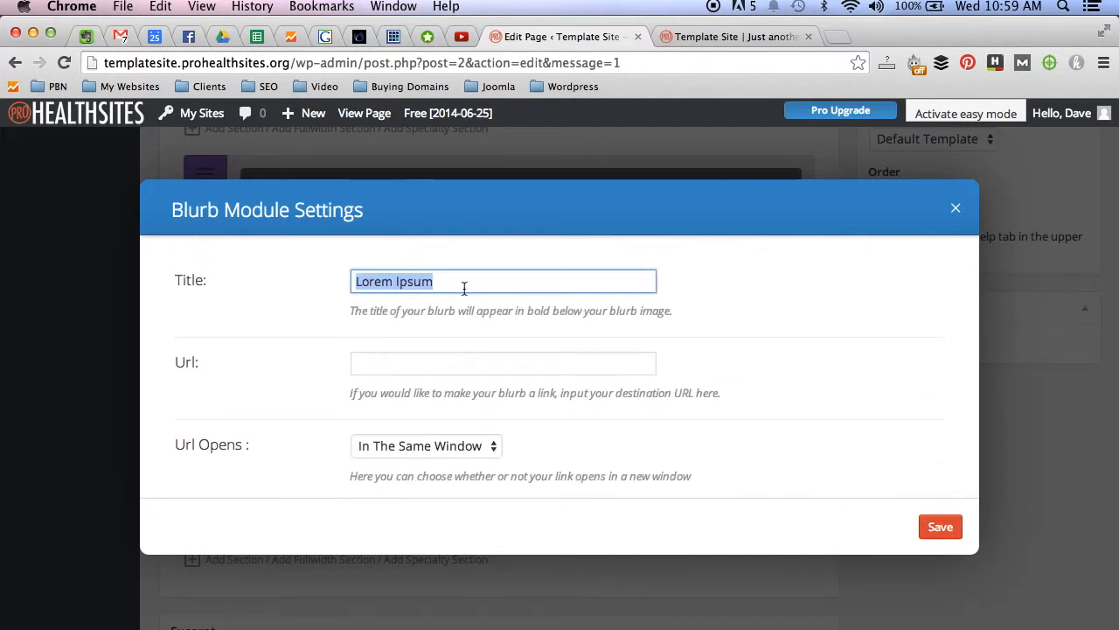
type("Get Fit")
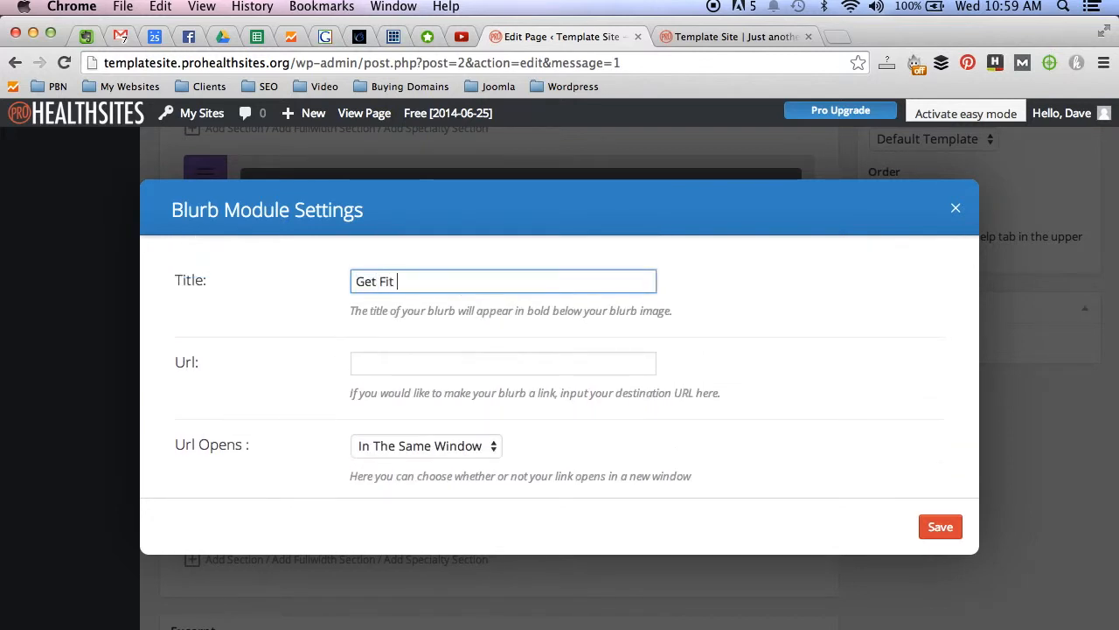
type(" Today")
left_click(826, 317)
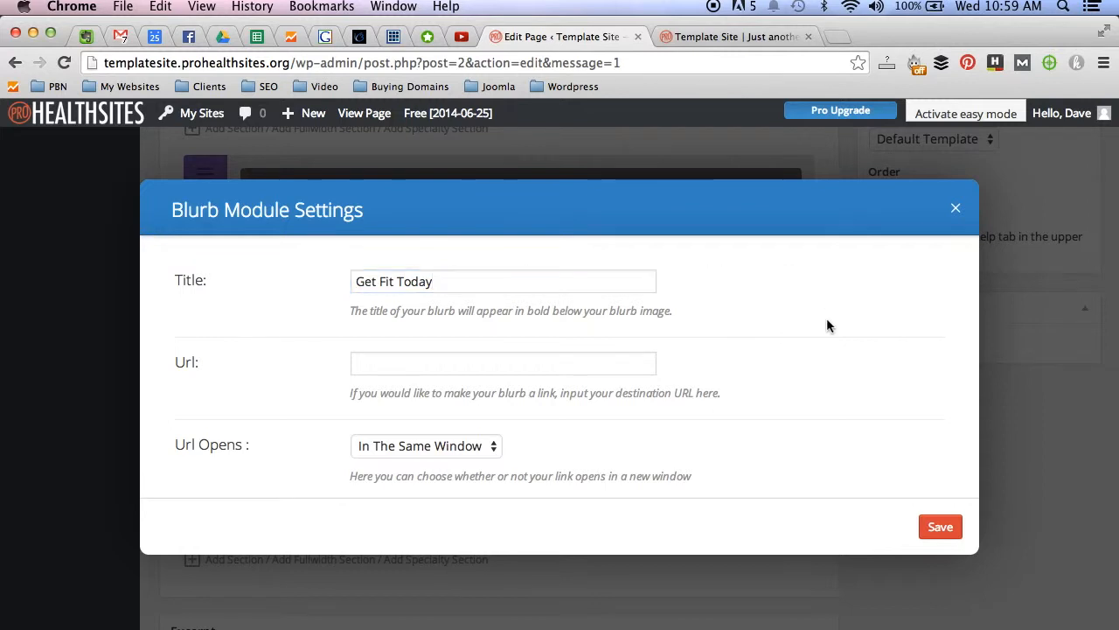
Step: Choose the solid star as the first blurb's icon and set the icon color to white
scroll(826, 317, "down", 3)
scroll(827, 326, "down", 3)
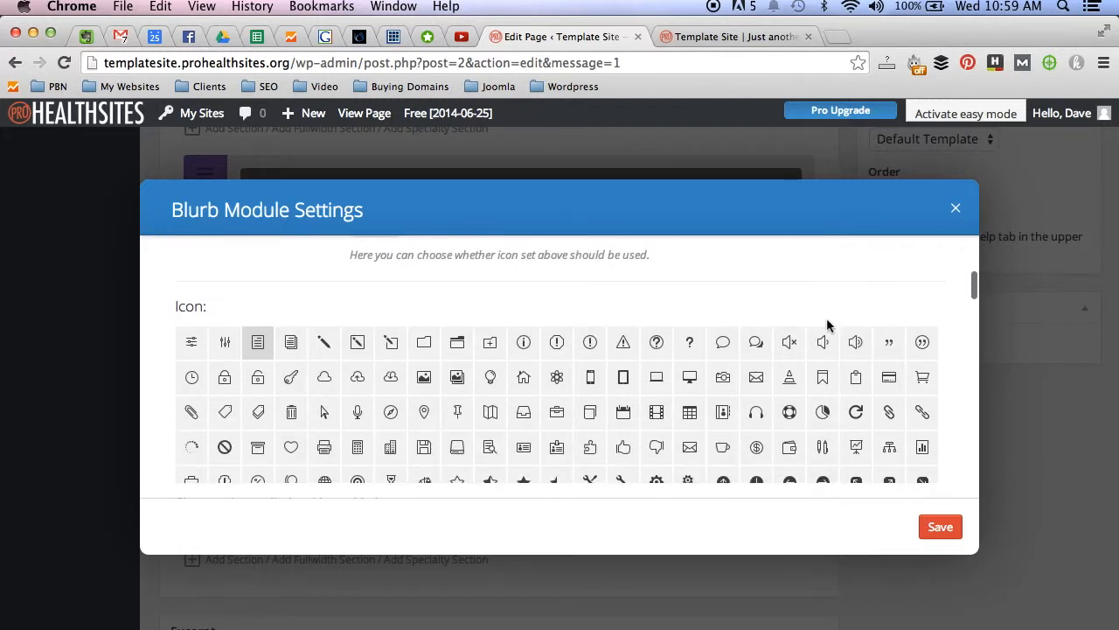
scroll(625, 396, "down", 3)
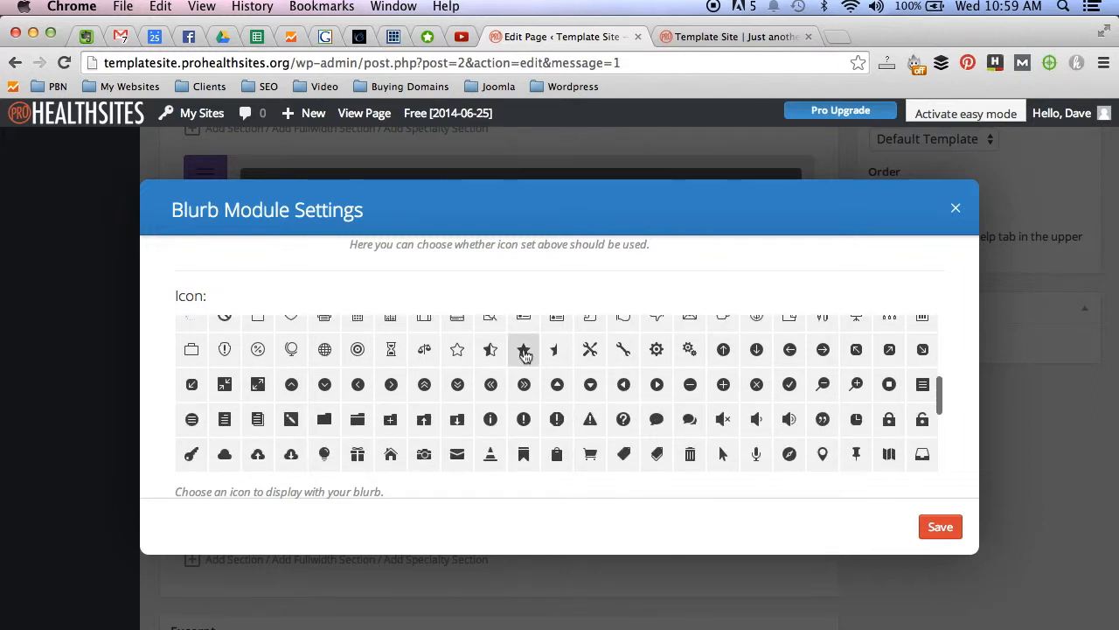
scroll(524, 357, "down", 5)
scroll(525, 357, "down", 5)
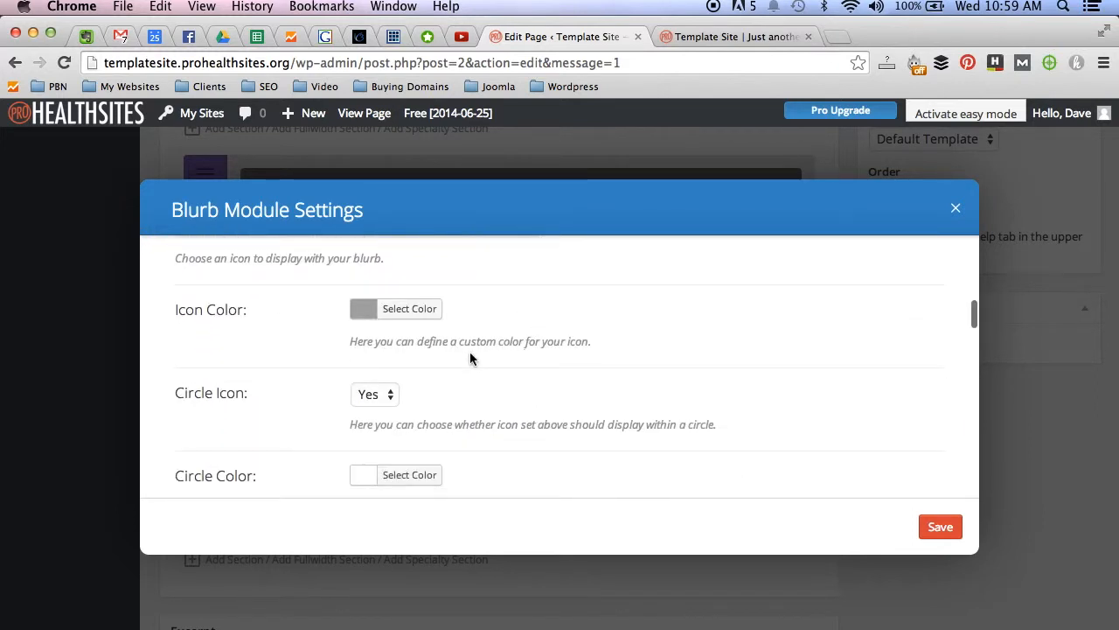
left_click(404, 312)
scroll(388, 388, "down", 3)
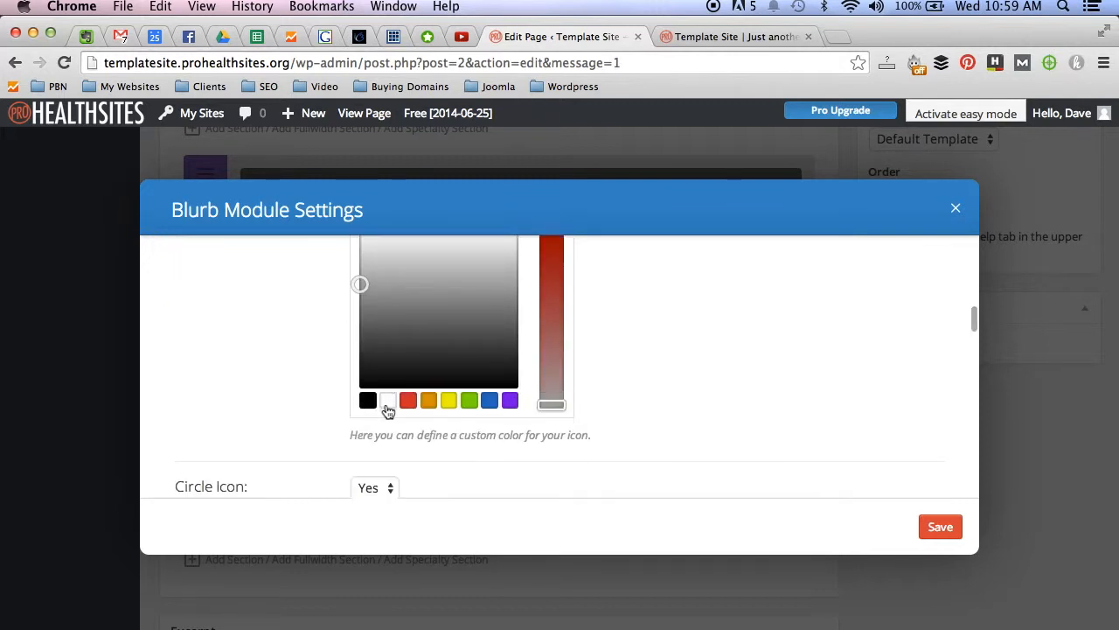
left_click(387, 398)
scroll(602, 377, "down", 1)
scroll(602, 377, "down", 3)
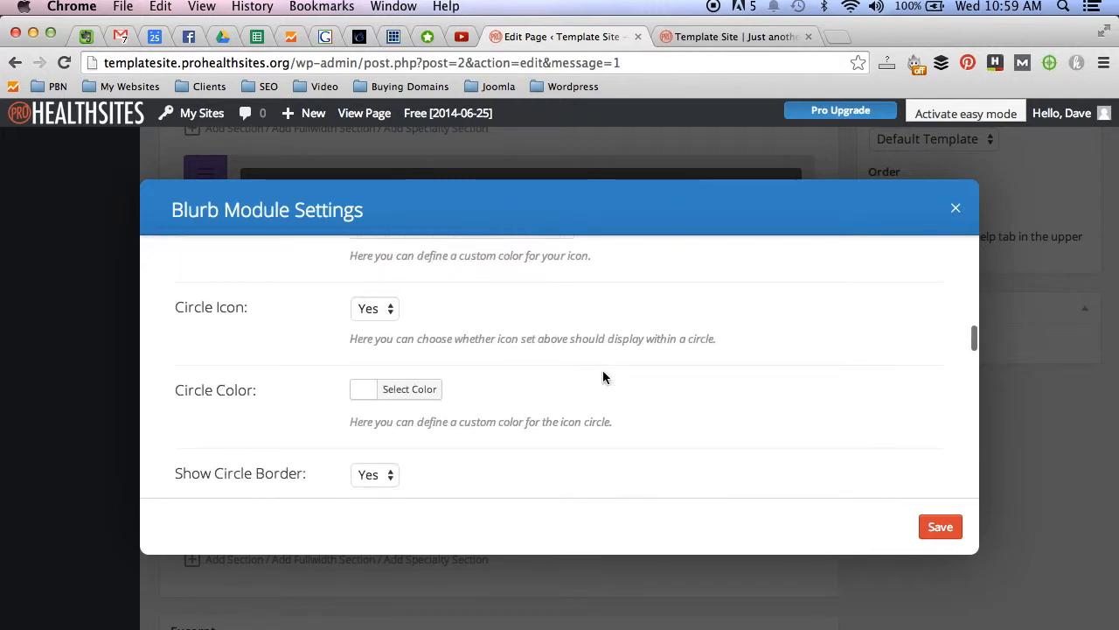
Step: Set the first blurb's icon circle color to green and save the module
left_click(394, 391)
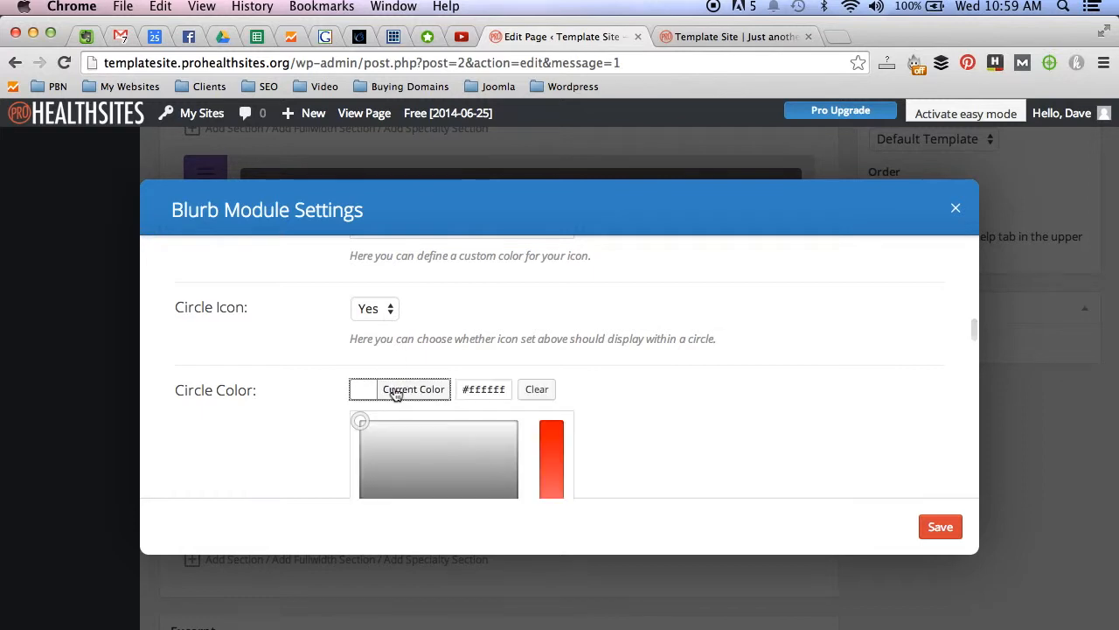
scroll(393, 394, "down", 3)
scroll(396, 395, "down", 1)
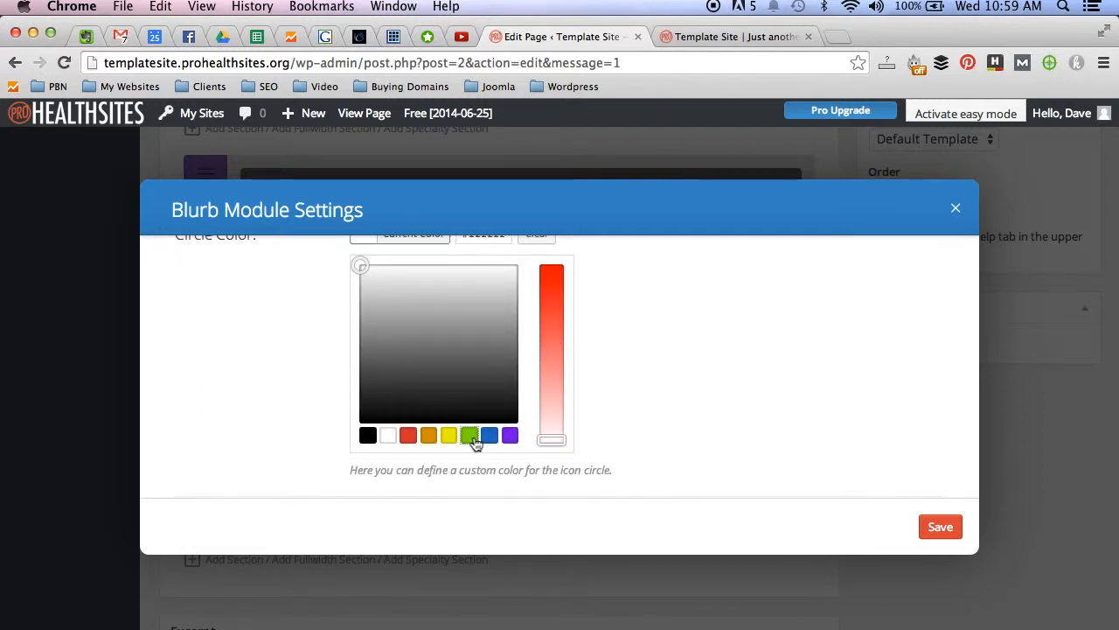
scroll(642, 402, "down", 5)
scroll(642, 401, "down", 1)
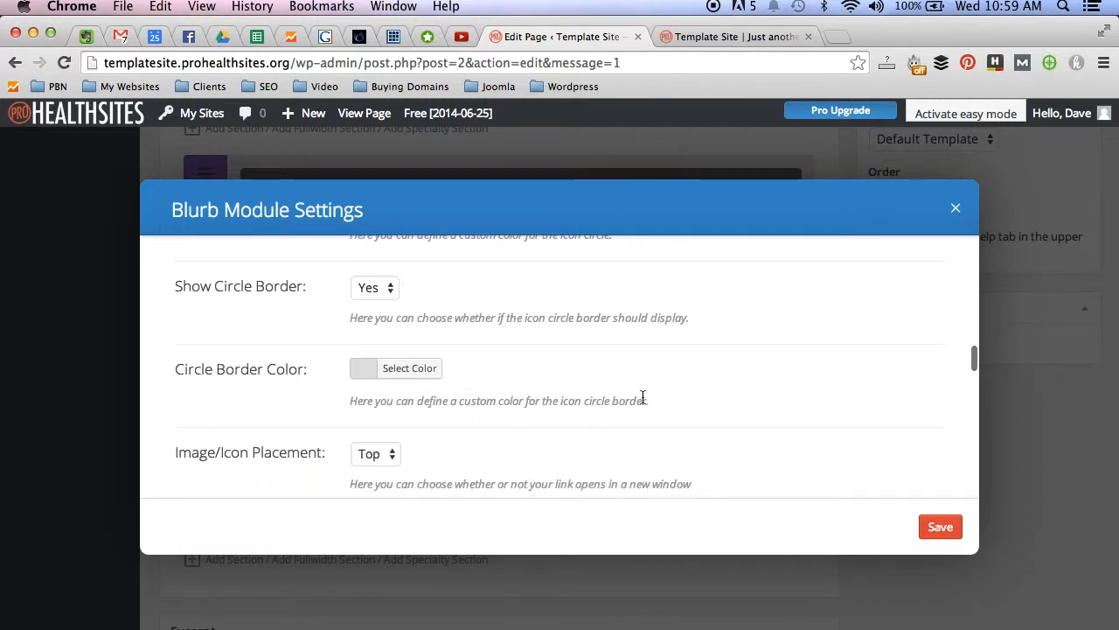
scroll(643, 398, "down", 3)
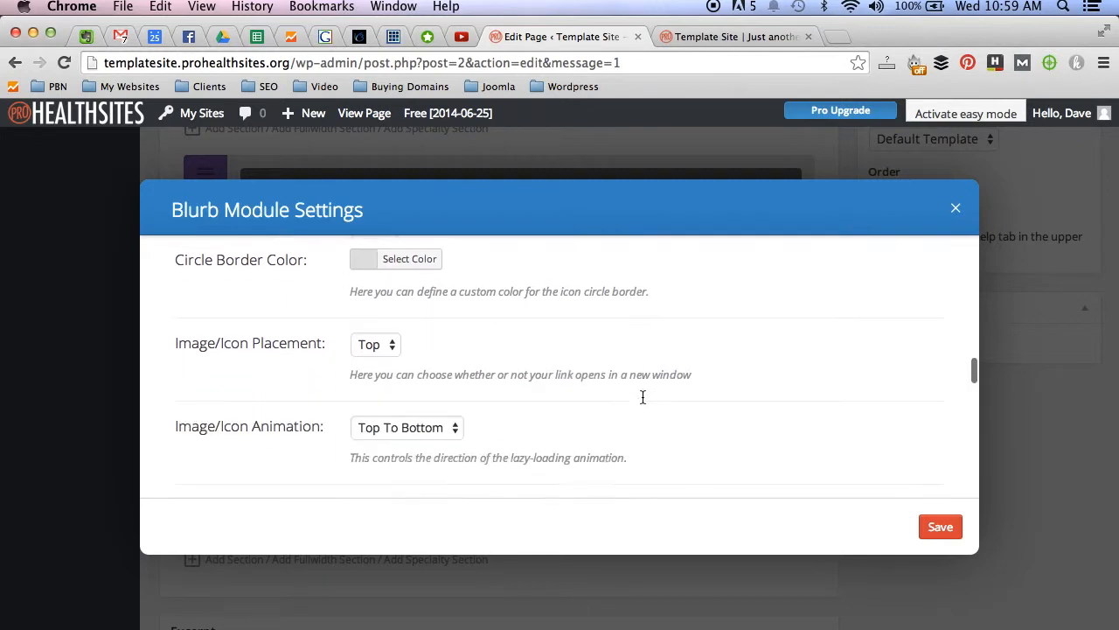
left_click(939, 527)
Step: Update the Home page, reload the live site, and check the three blurbs and the call to action below them
scroll(976, 486, "up", 8)
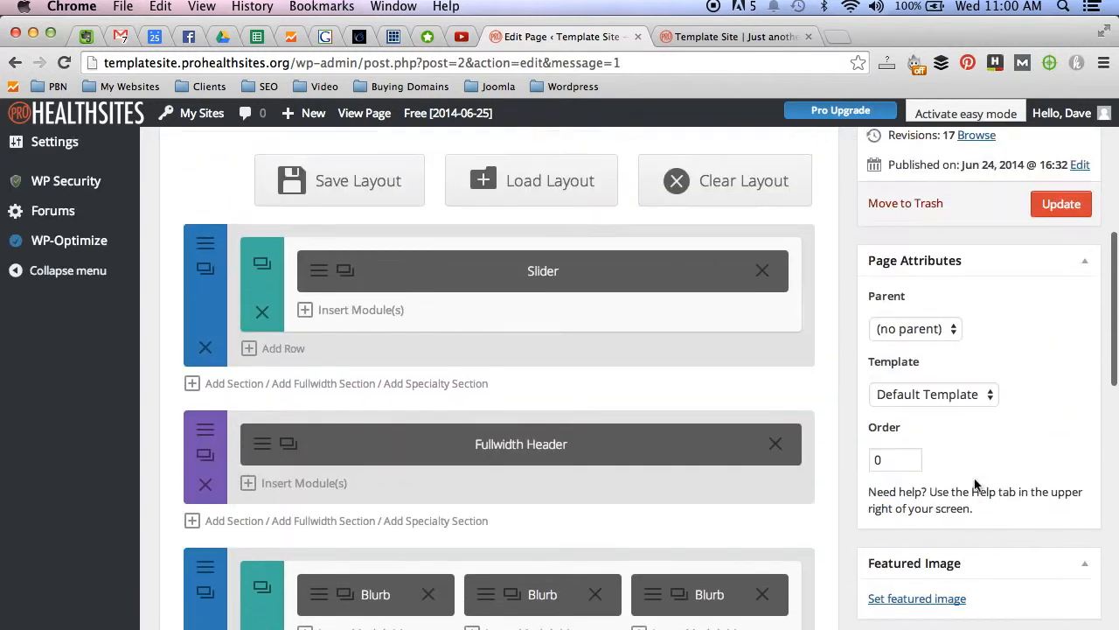
left_click(1060, 293)
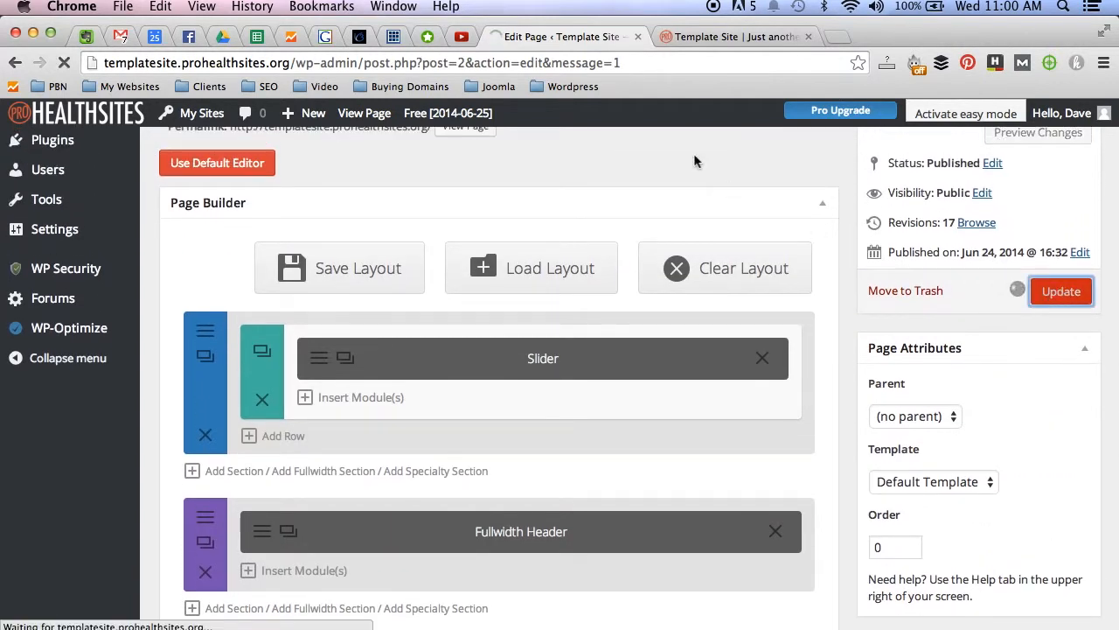
left_click(711, 38)
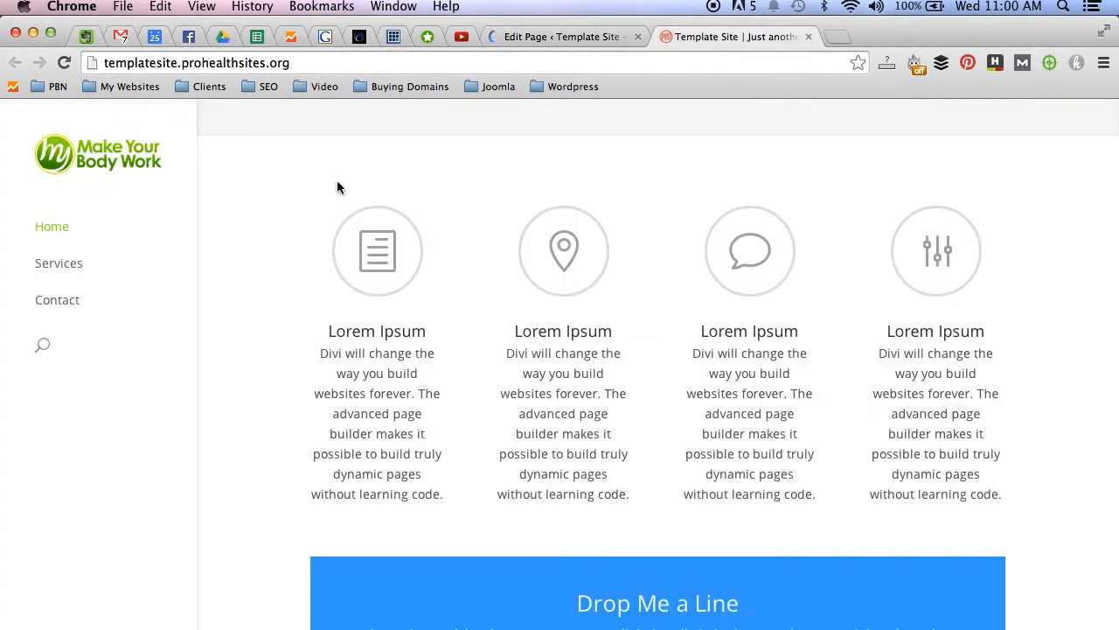
left_click(64, 63)
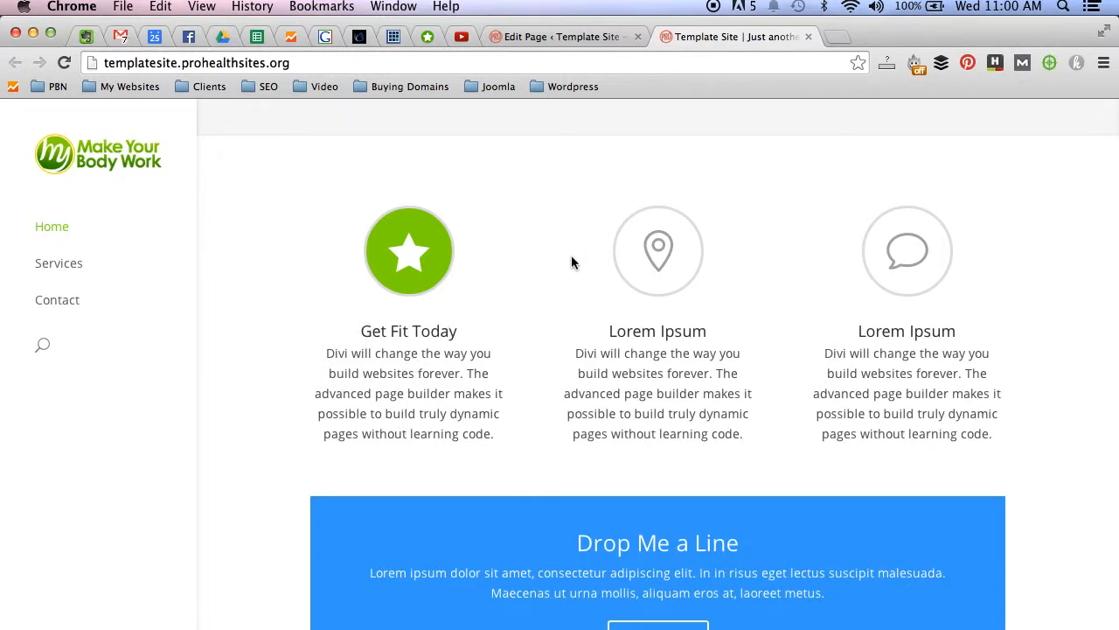
scroll(654, 247, "down", 3)
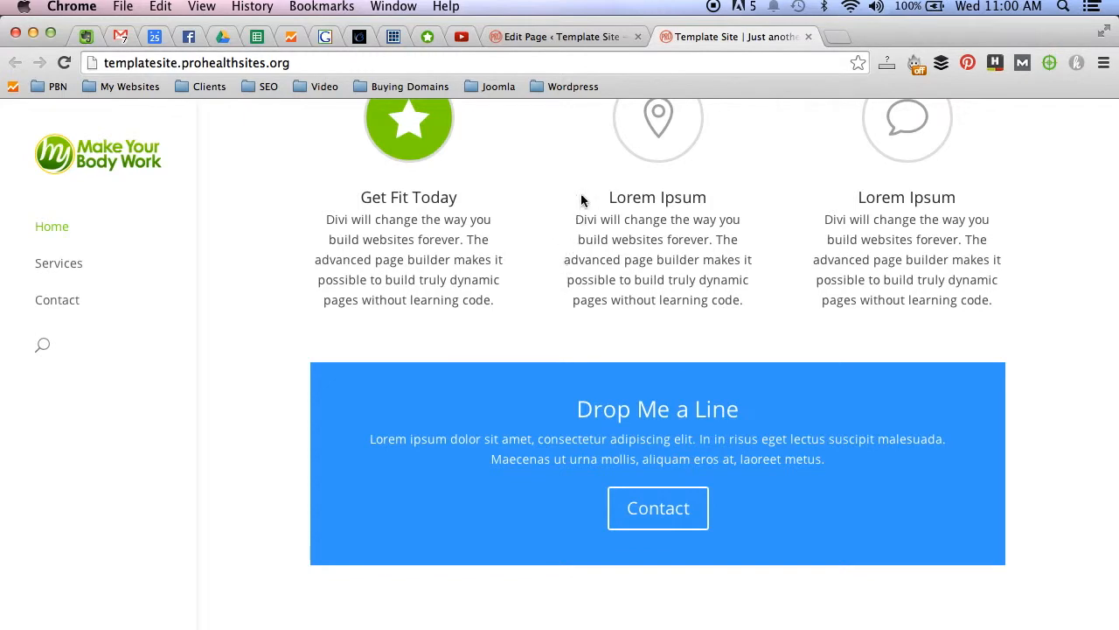
Step: Return to the Home page editor and locate the Call To Action module below the blurbs
left_click(554, 40)
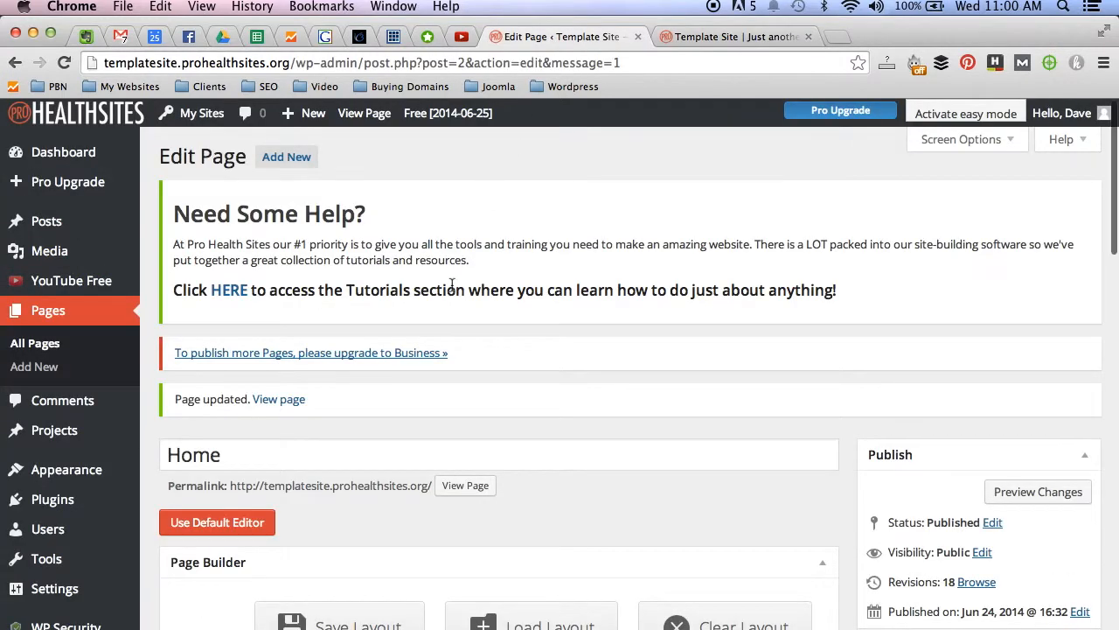
scroll(452, 286, "down", 10)
scroll(452, 285, "down", 5)
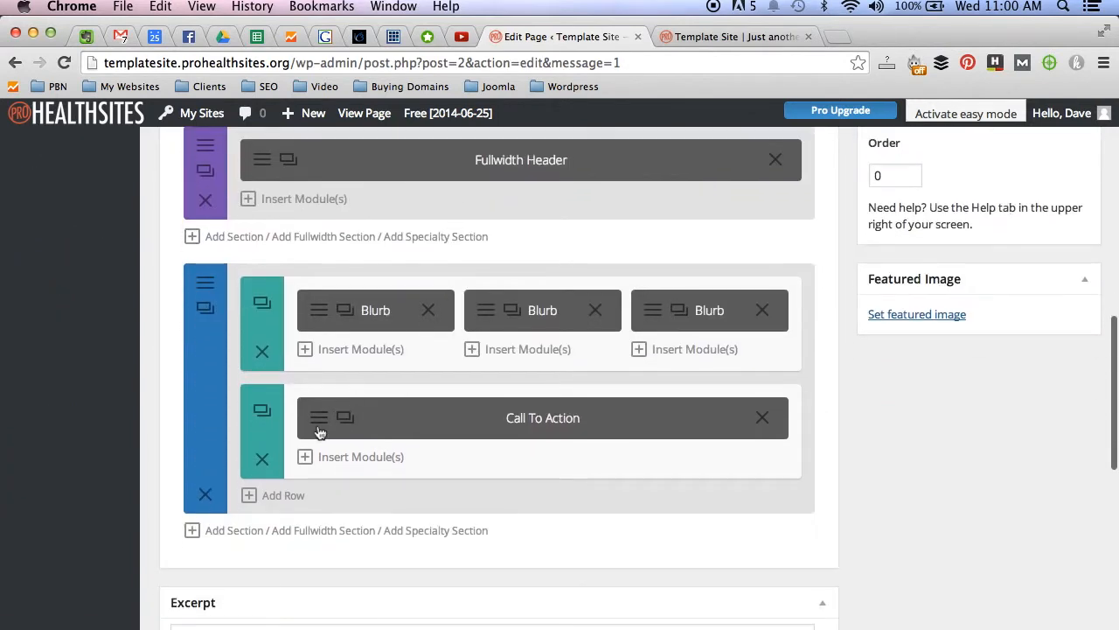
Step: Try to change the Call To Action module's background color to yellow (#eeee22)
left_click(320, 431)
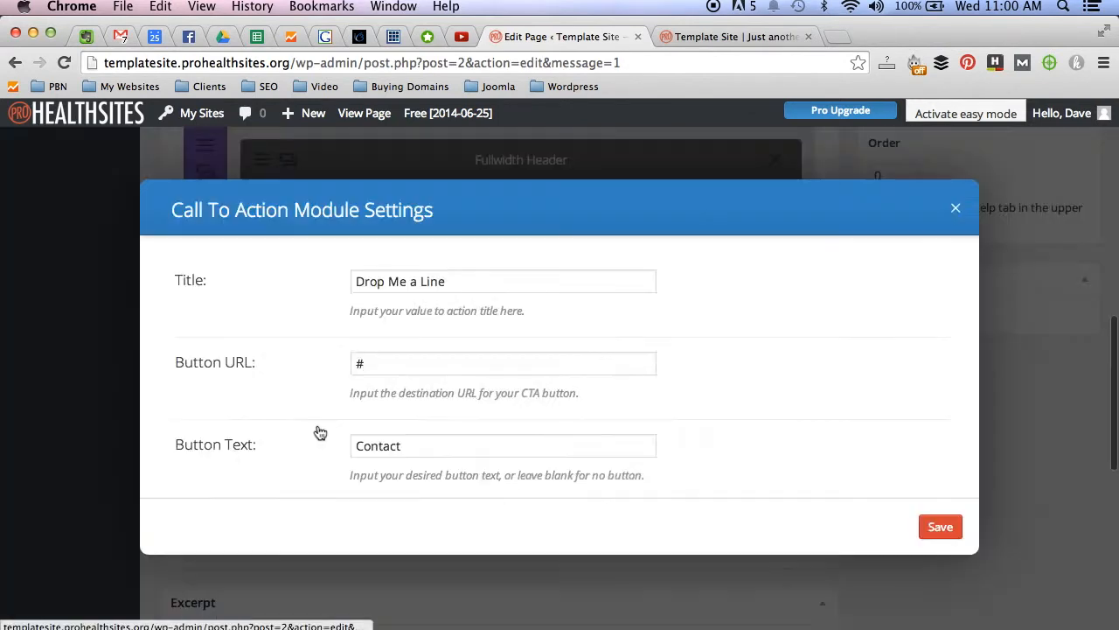
scroll(388, 362, "down", 2)
scroll(388, 361, "down", 5)
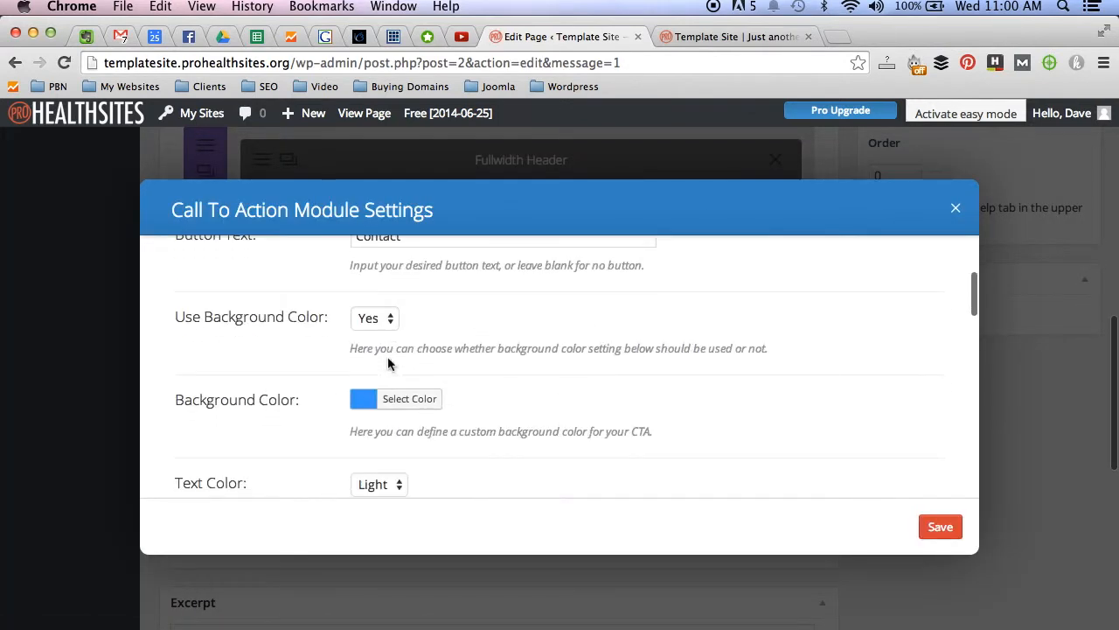
left_click(393, 375)
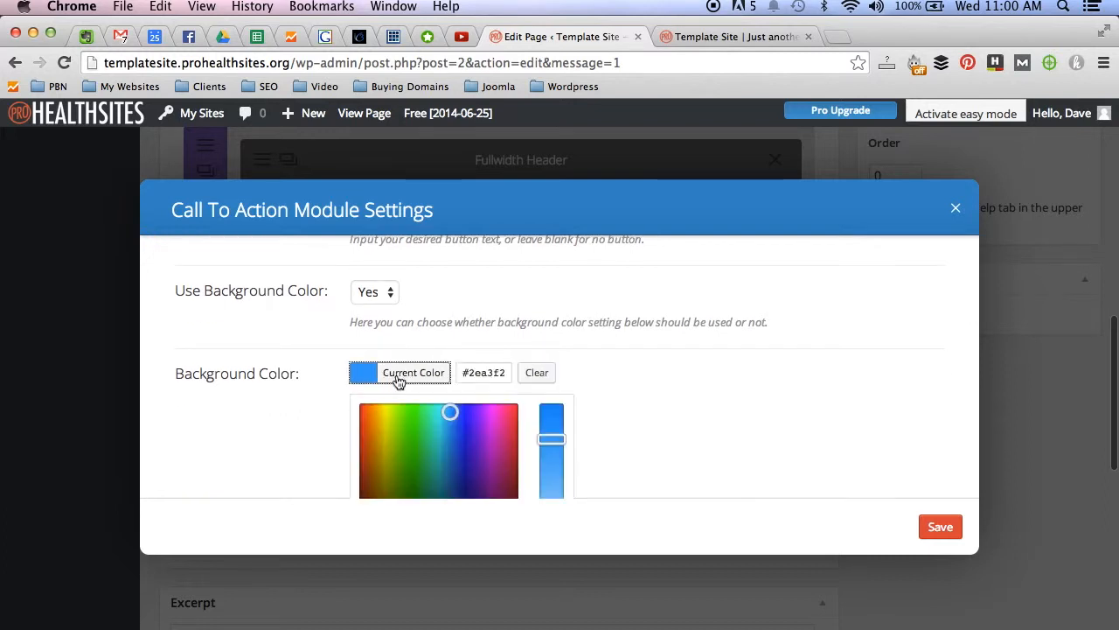
scroll(396, 374, "down", 4)
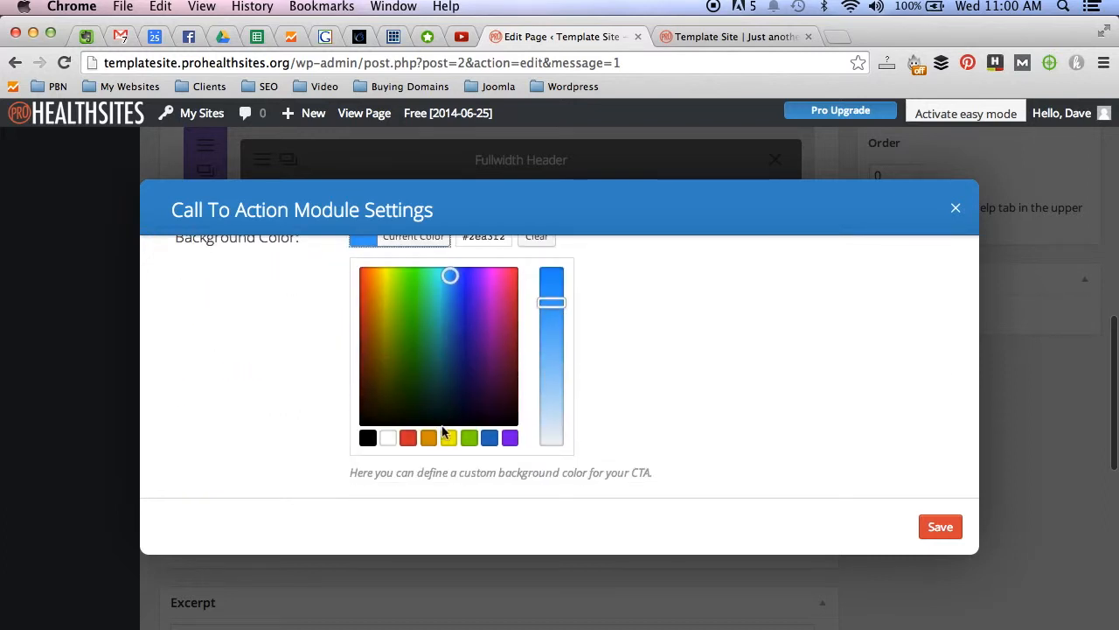
left_click(450, 440)
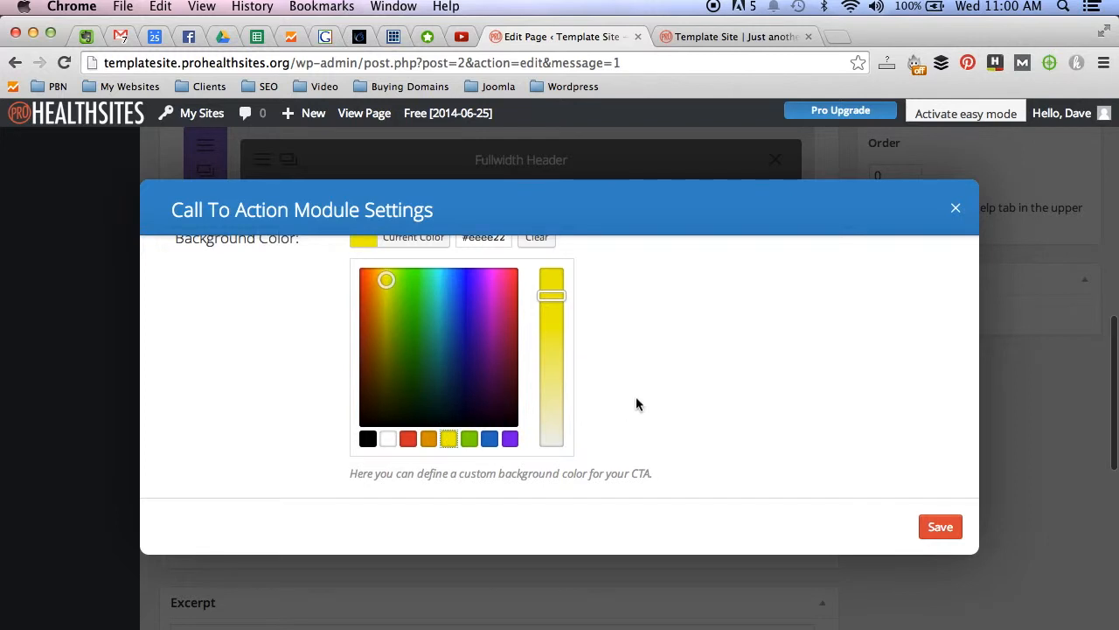
scroll(636, 396, "up", 5)
scroll(636, 397, "up", 2)
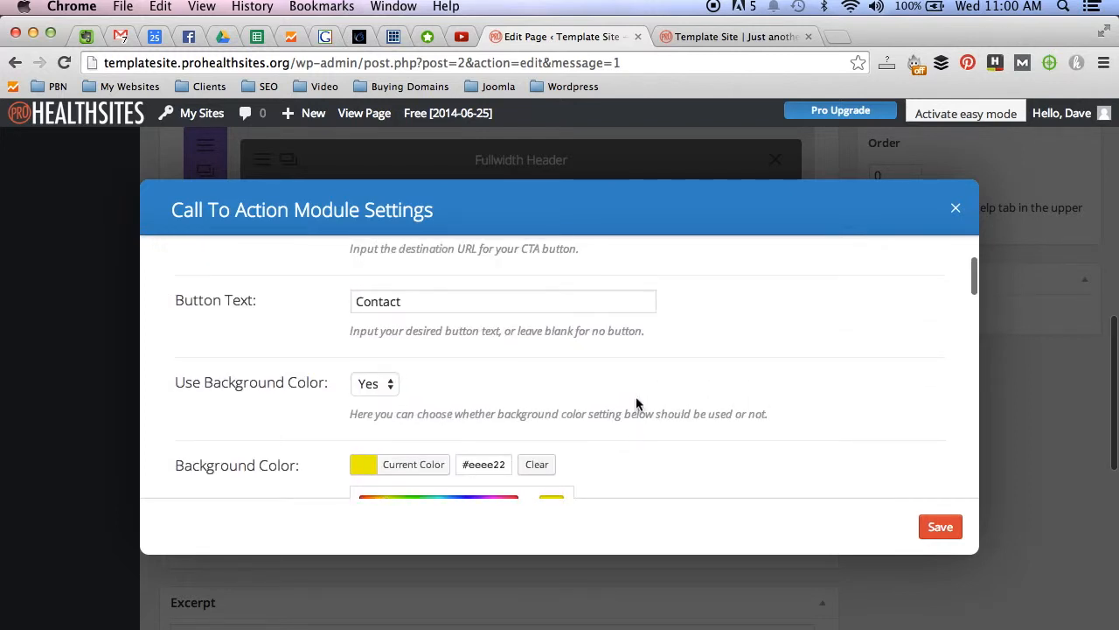
scroll(636, 396, "down", 2)
scroll(636, 404, "left", 5)
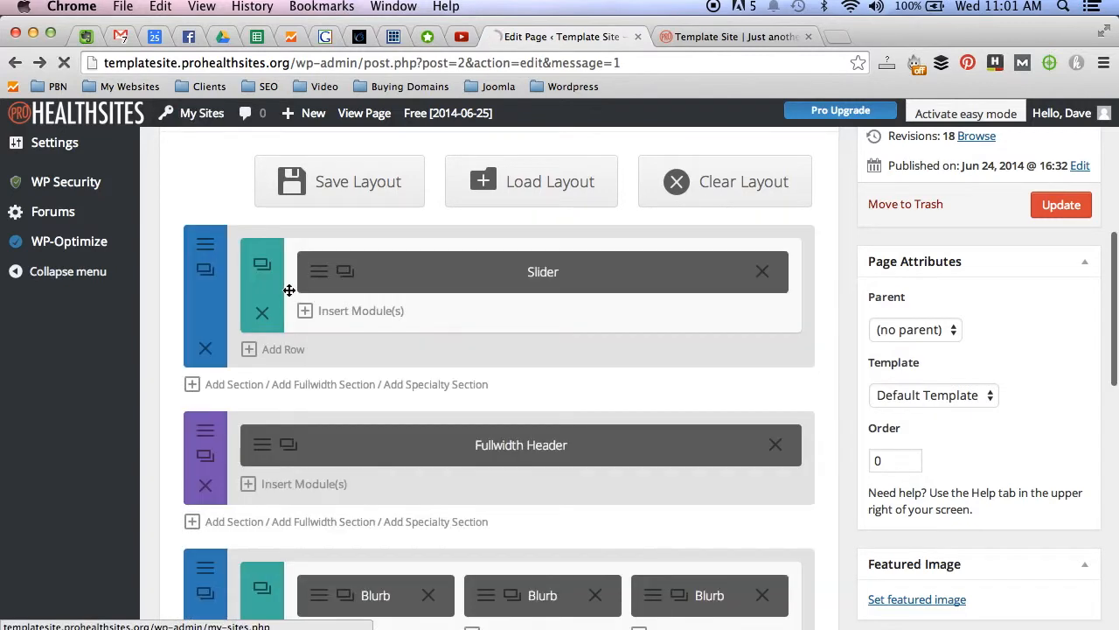
Step: Open the Call To Action module's settings and set its background color to the yellow preset swatch
scroll(288, 284, "down", 3)
scroll(291, 296, "down", 3)
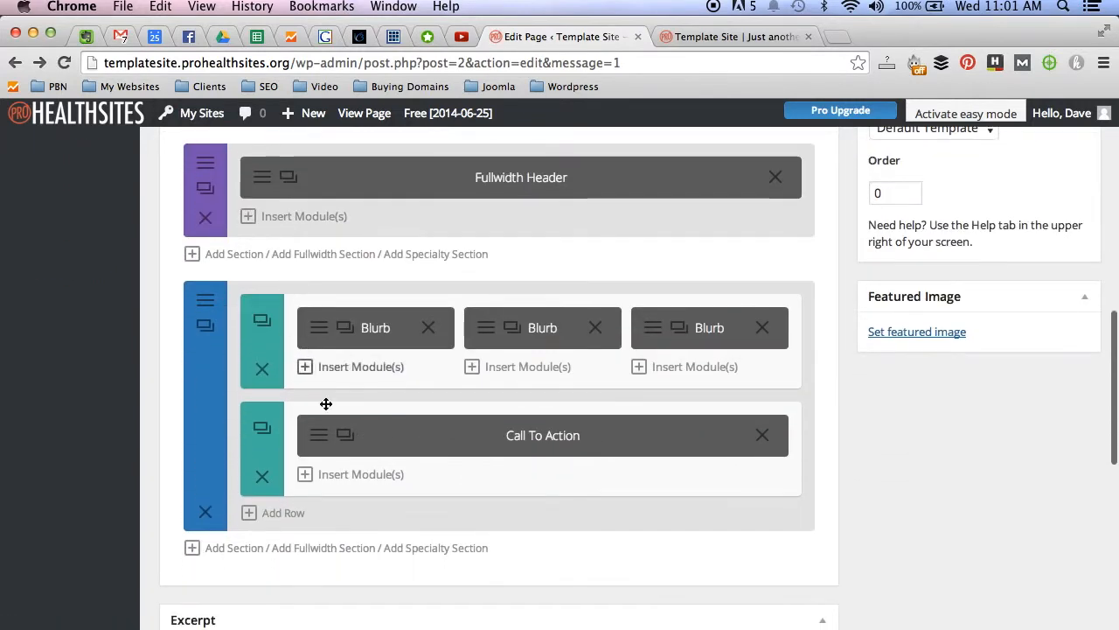
left_click(324, 439)
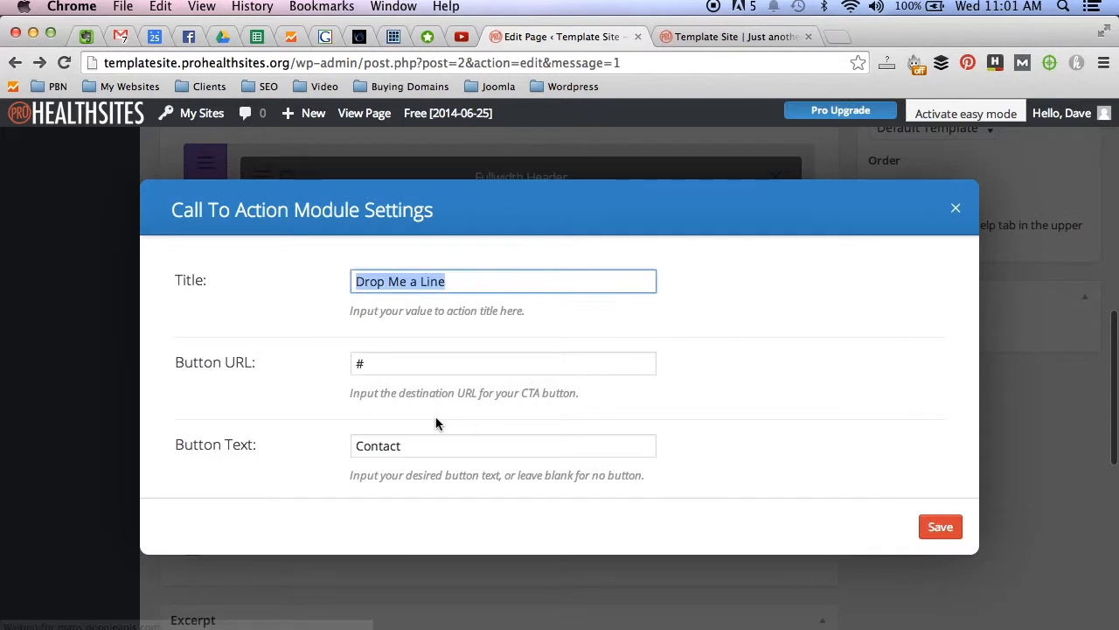
scroll(437, 424, "down", 5)
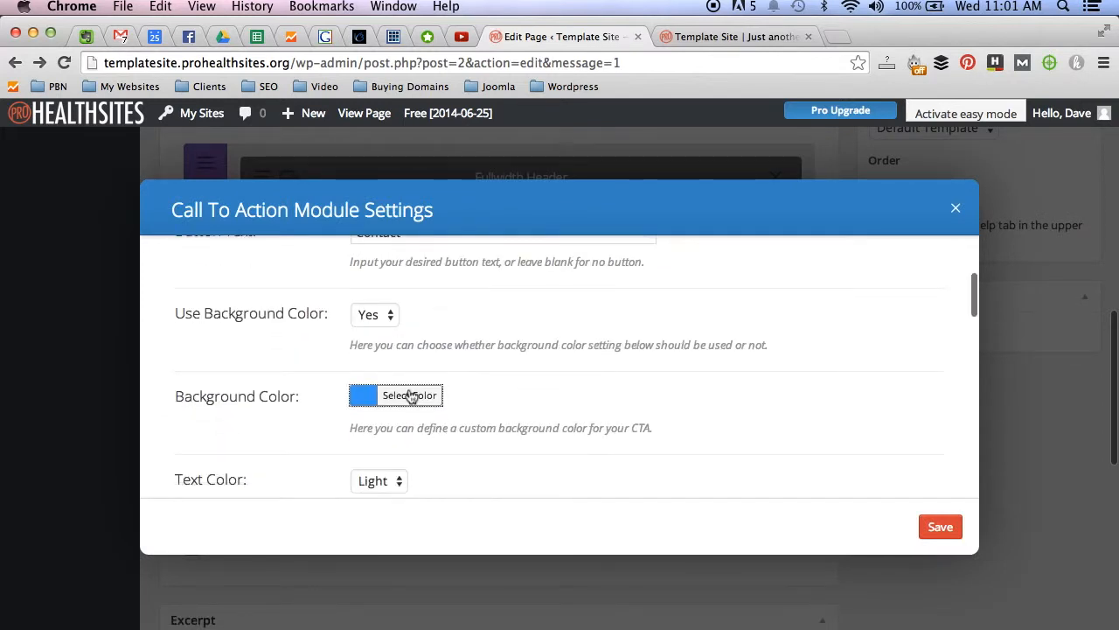
left_click(437, 395)
scroll(464, 350, "down", 1)
scroll(476, 376, "down", 3)
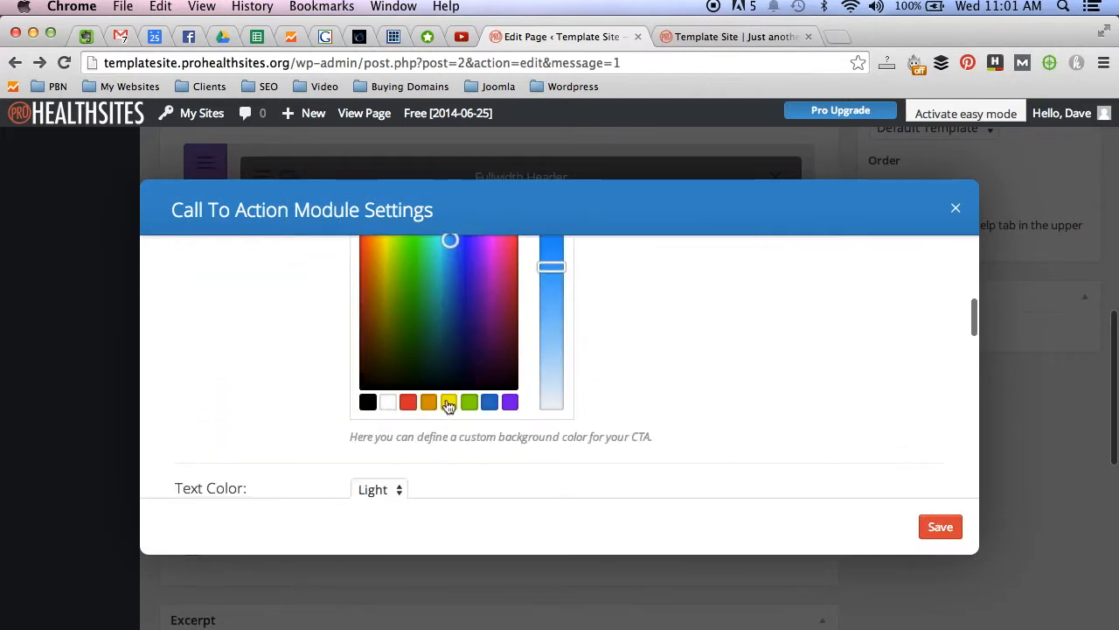
left_click(448, 402)
Step: Set the Call To Action module's text color to Dark and save the module
scroll(588, 376, "down", 3)
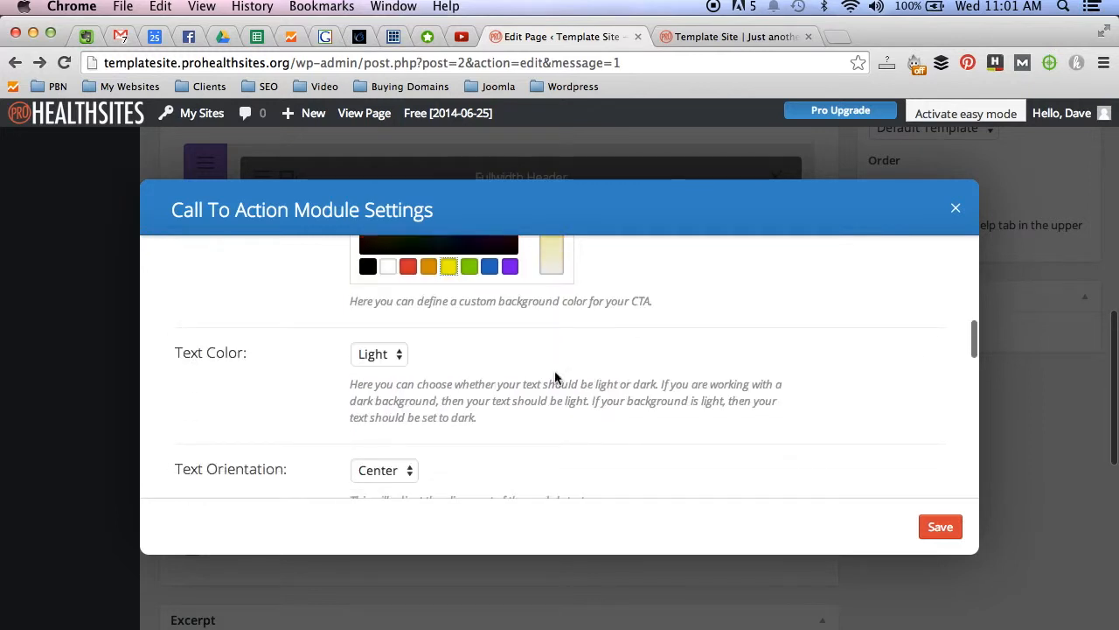
left_click(385, 361)
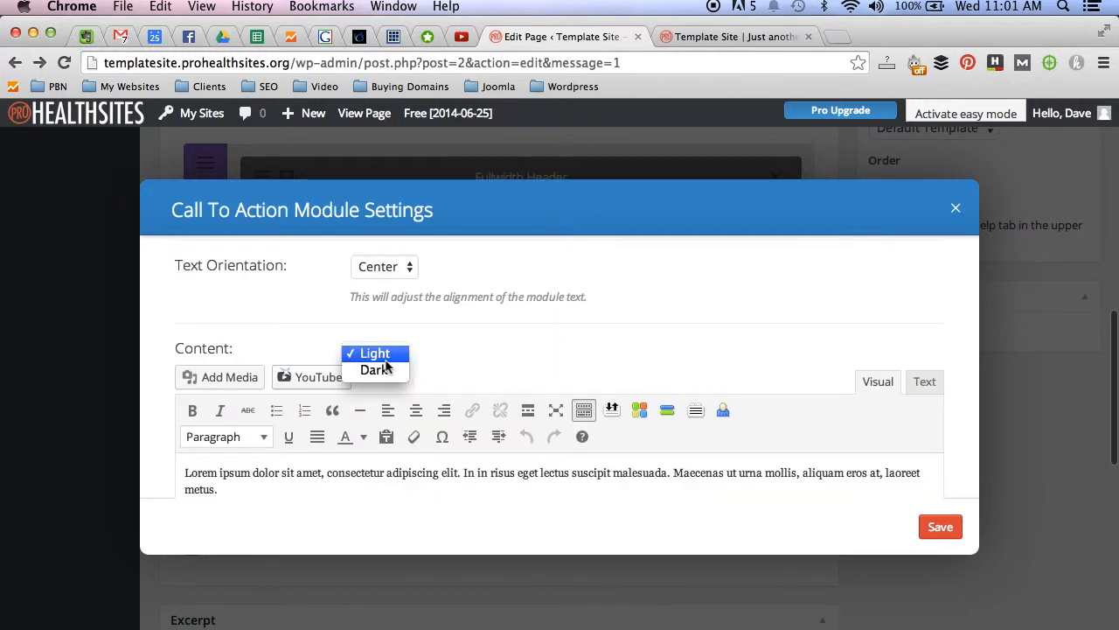
left_click(385, 370)
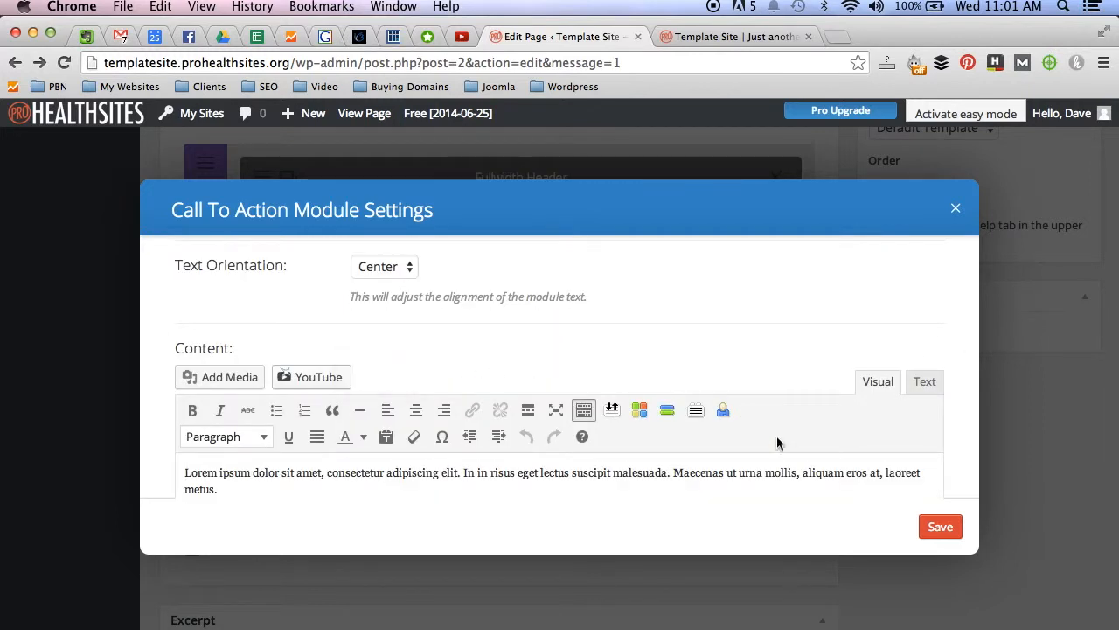
left_click(940, 526)
Step: Update the Home page and reload the live site to show the restyled call to action
scroll(960, 324, "up", 4)
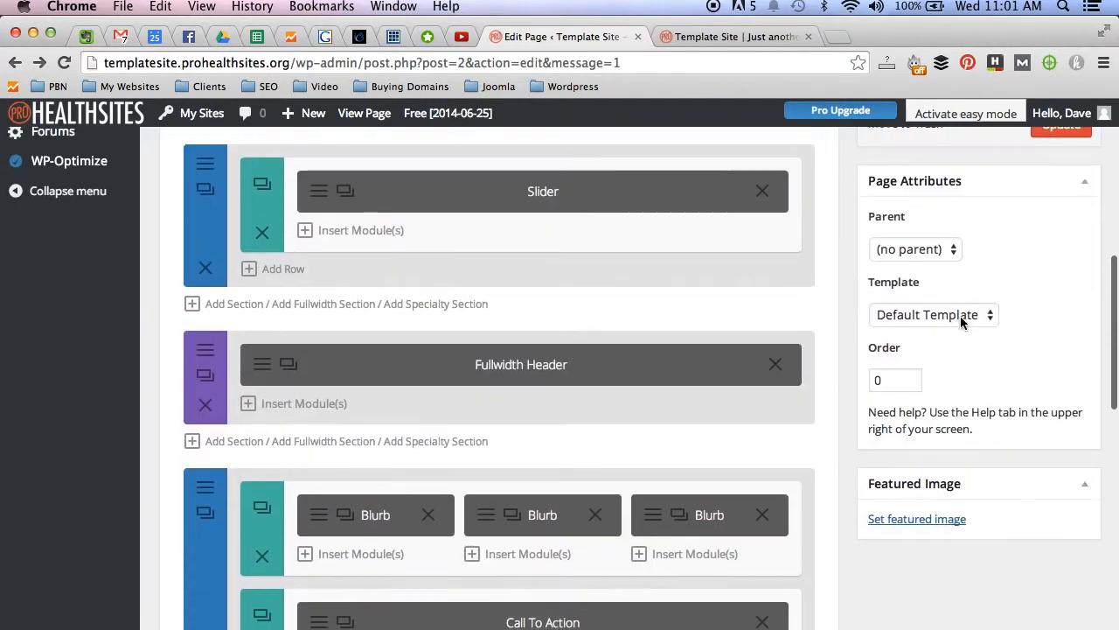
left_click(1060, 129)
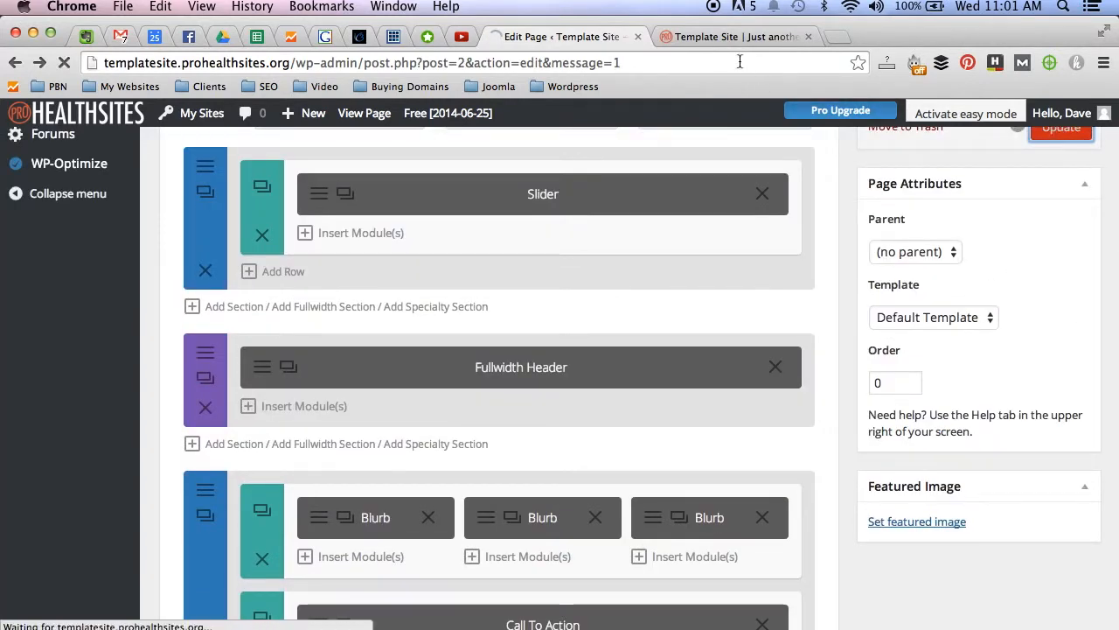
left_click(721, 39)
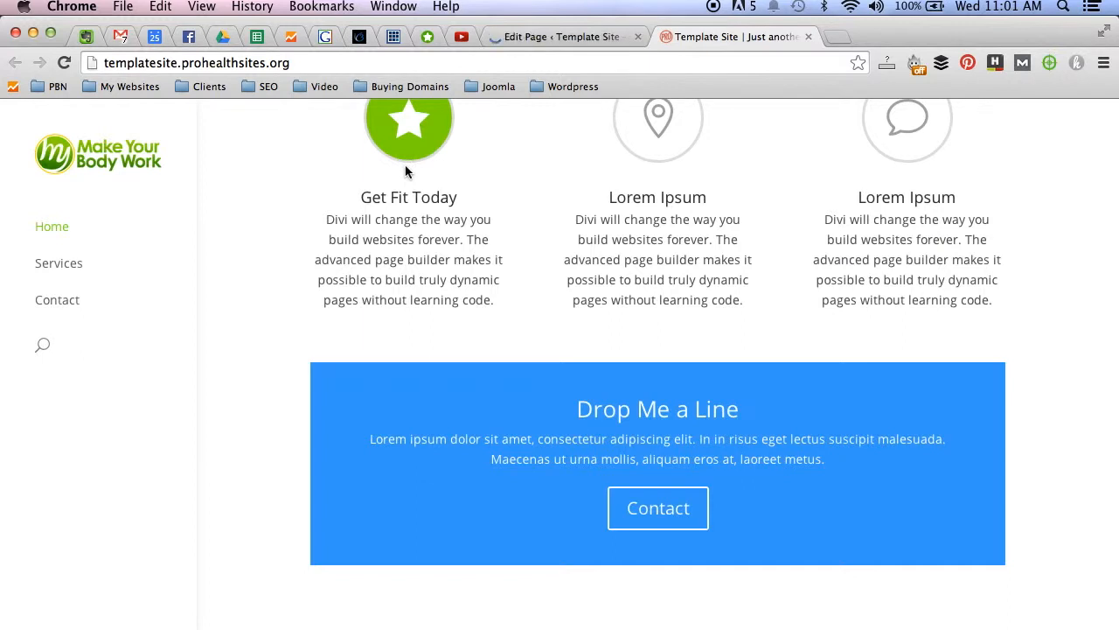
left_click(70, 61)
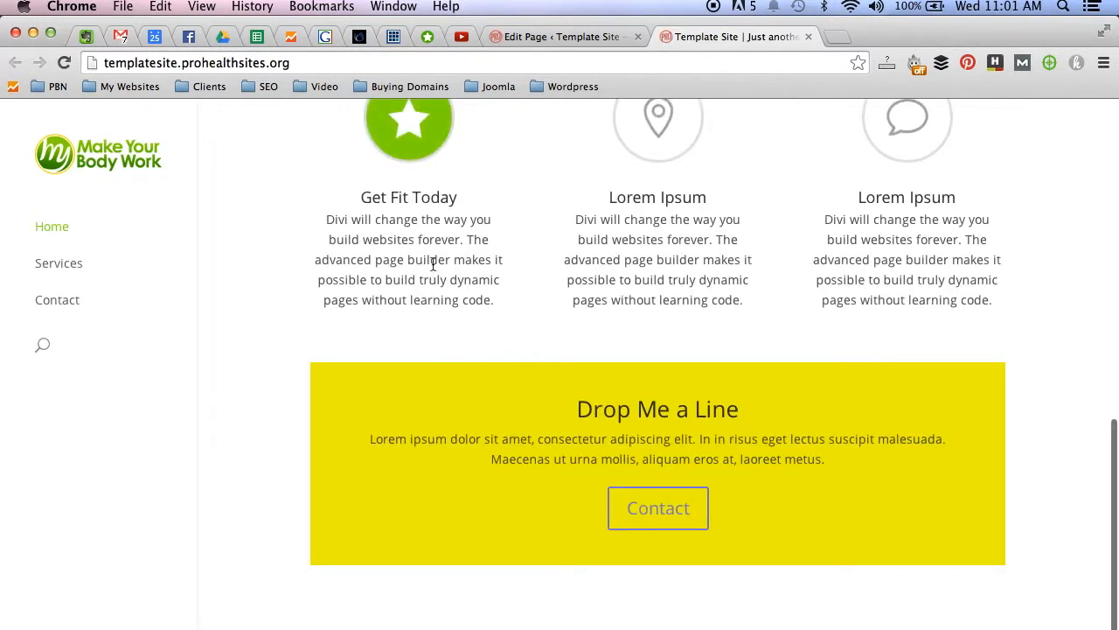
Step: Review the live home page from the call to action up through the blurbs, fullwidth header and slider
scroll(432, 264, "down", 1)
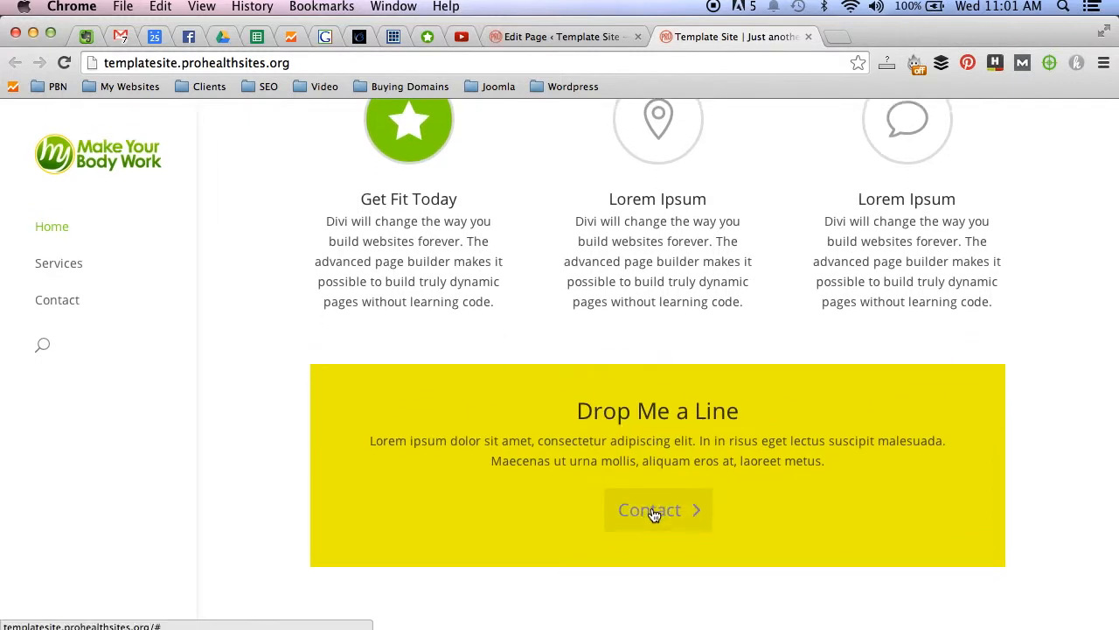
scroll(521, 349, "up", 4)
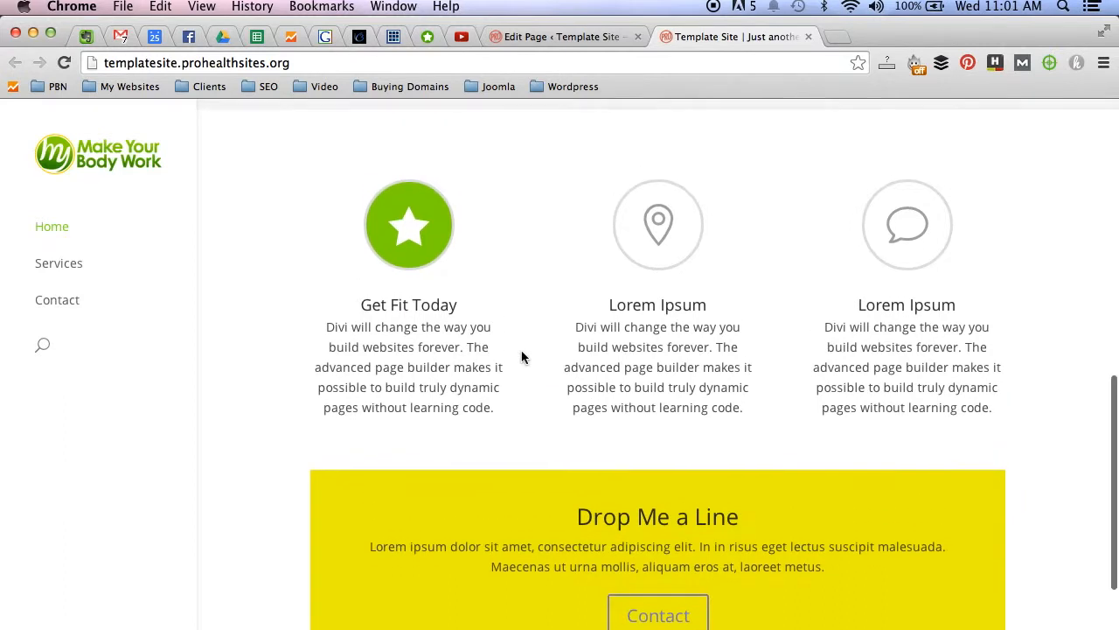
scroll(824, 282, "up", 7)
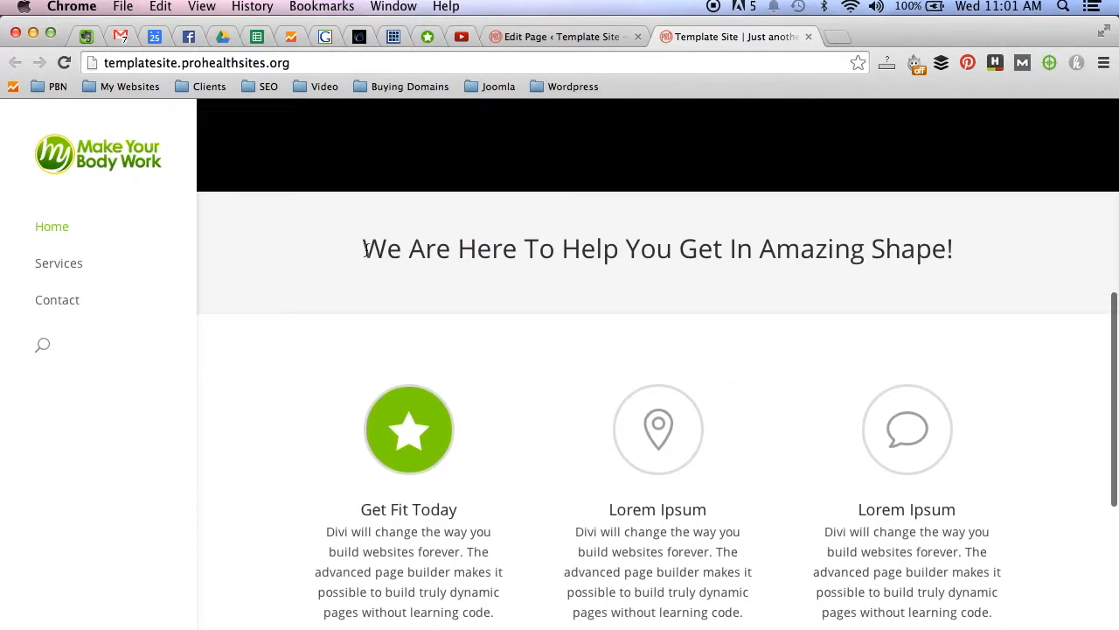
left_click_drag(365, 249, 960, 236)
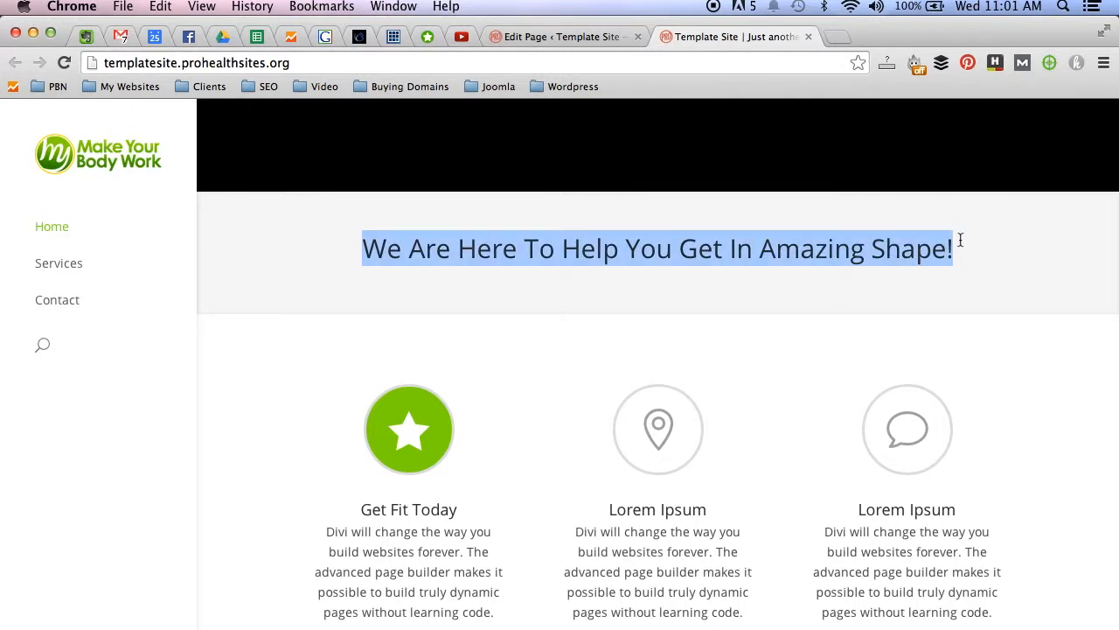
scroll(960, 240, "up", 11)
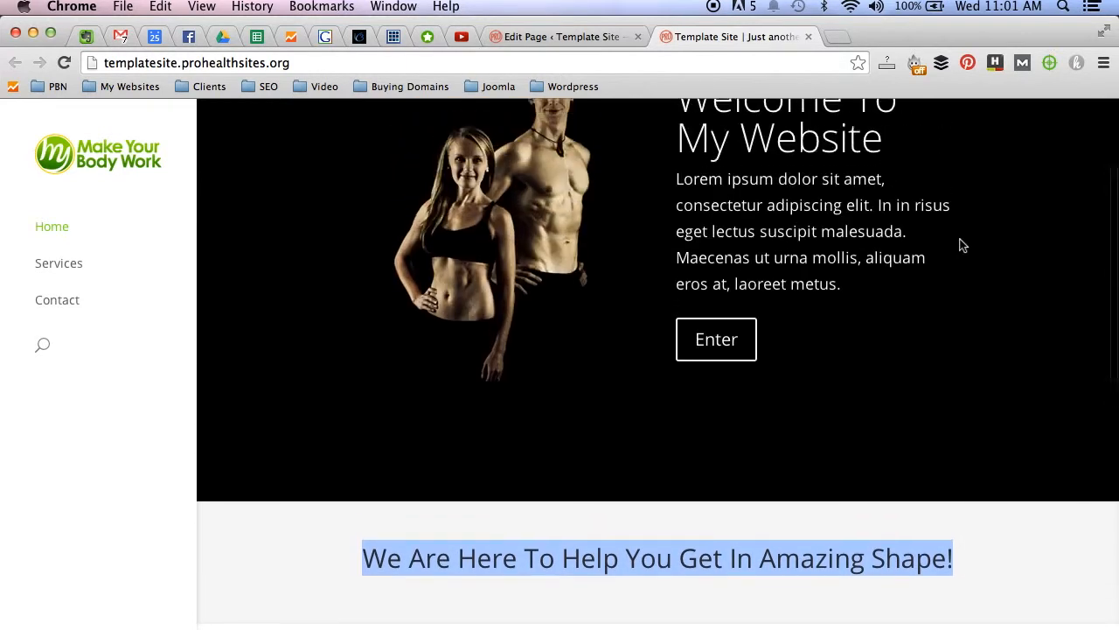
scroll(962, 245, "up", 4)
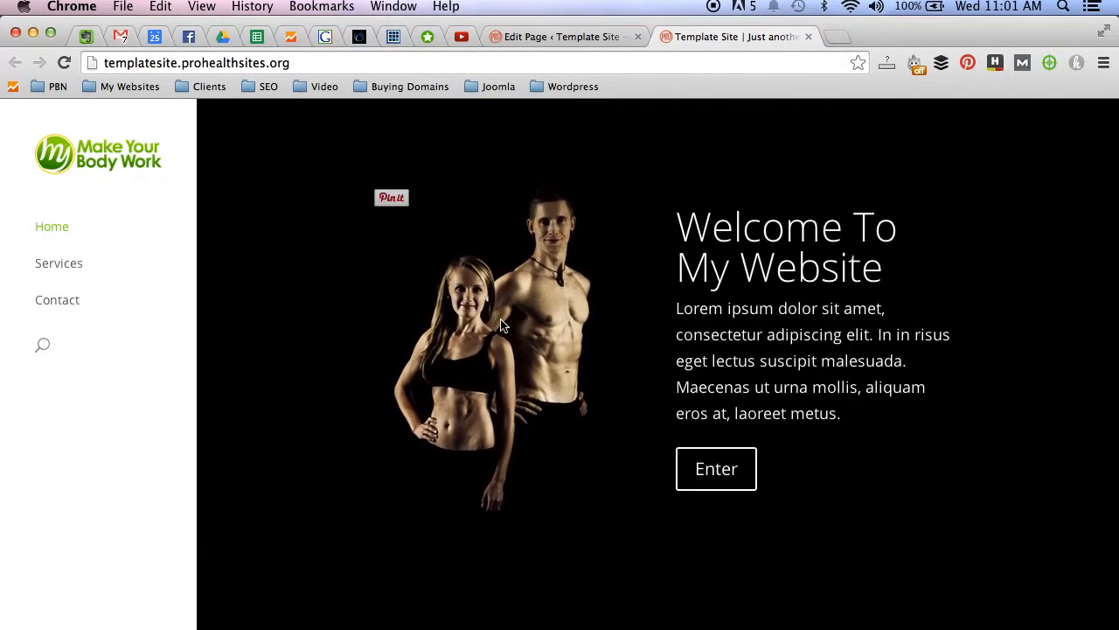
scroll(556, 342, "down", 4)
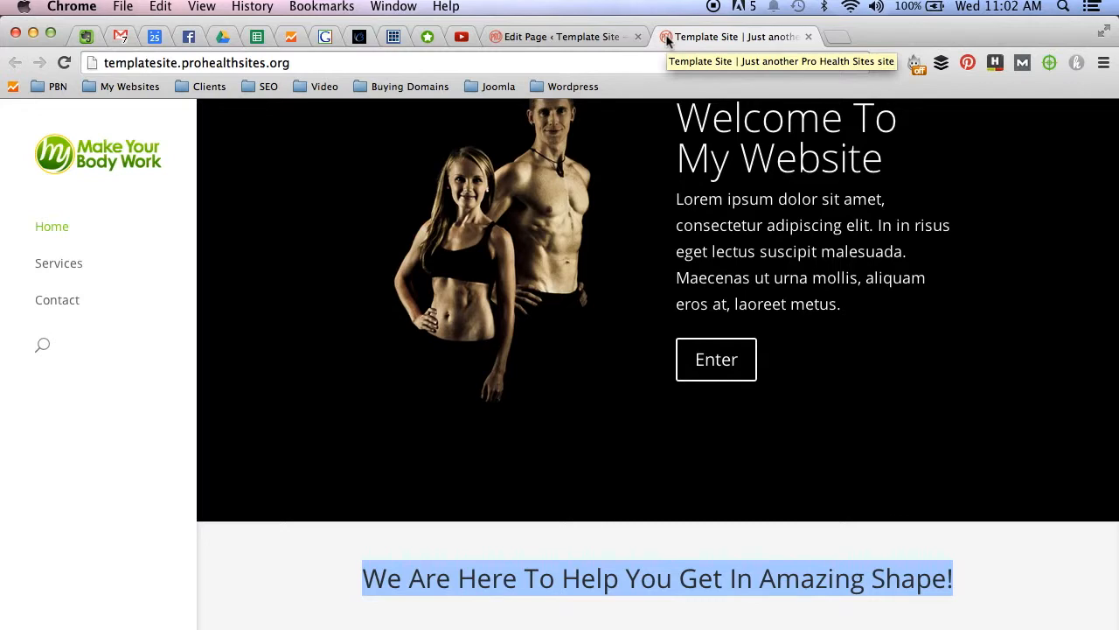
Step: Return to the site admin and open the Divi Theme Options at the Favicon setting
left_click(532, 37)
scroll(405, 210, "down", 3)
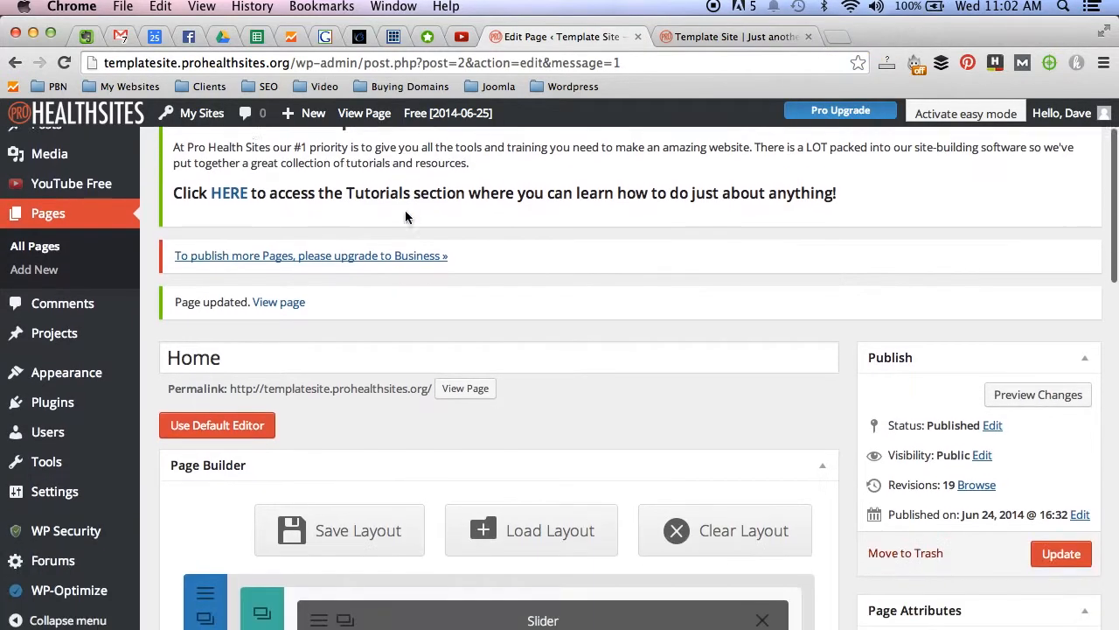
mouse_move(120, 367)
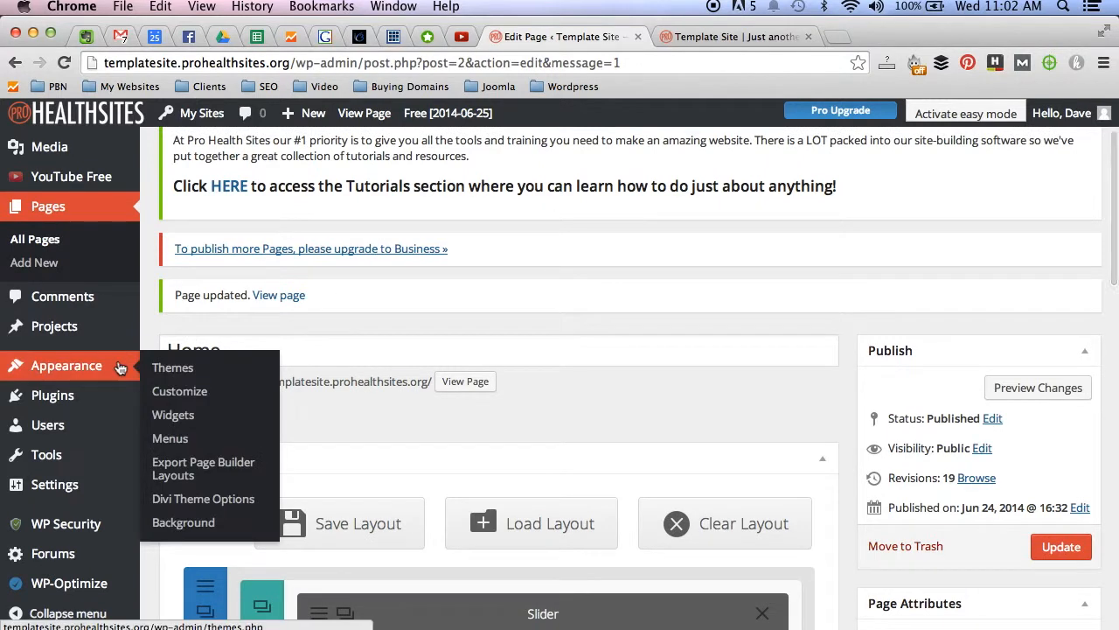
left_click(204, 499)
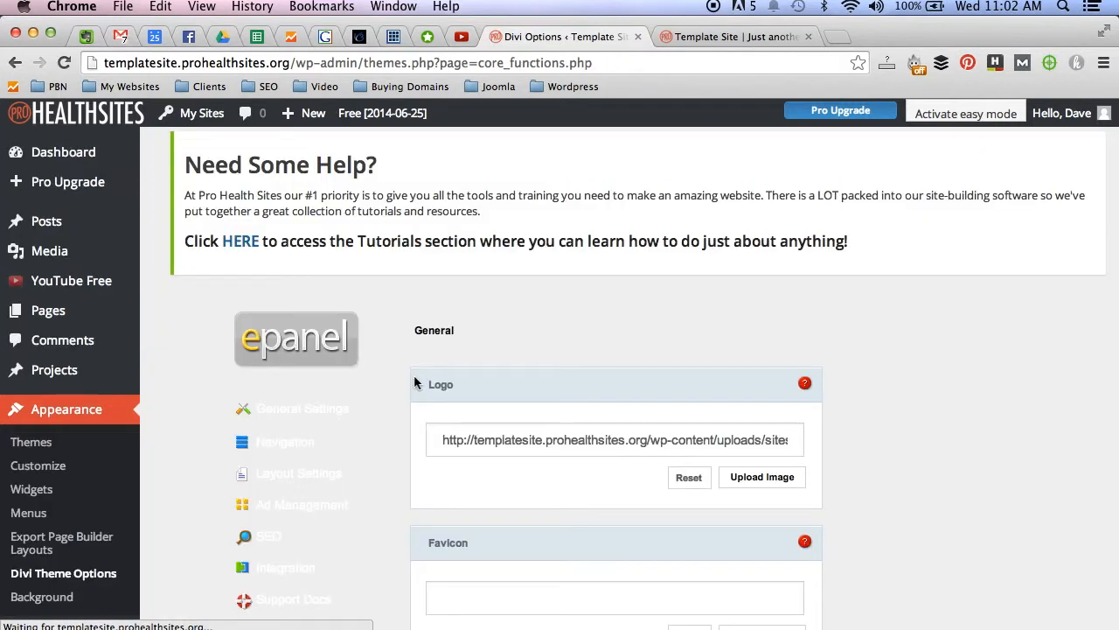
scroll(415, 383, "down", 3)
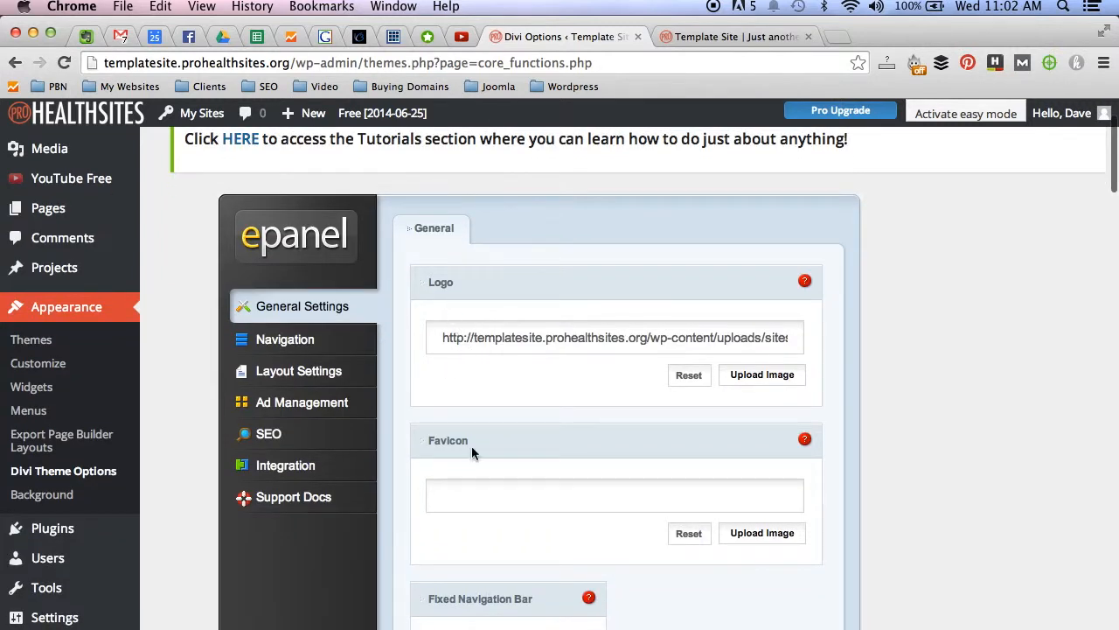
Step: Set the MYBW_Logo2 image from the Media Library as the favicon, at Medium size
left_click(495, 494)
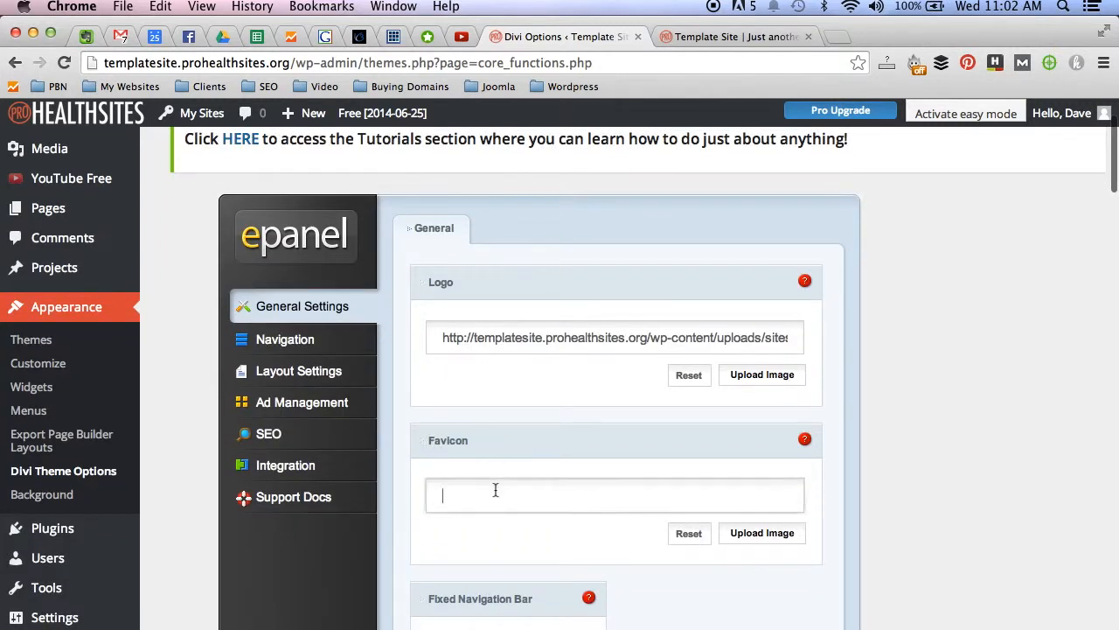
left_click(781, 536)
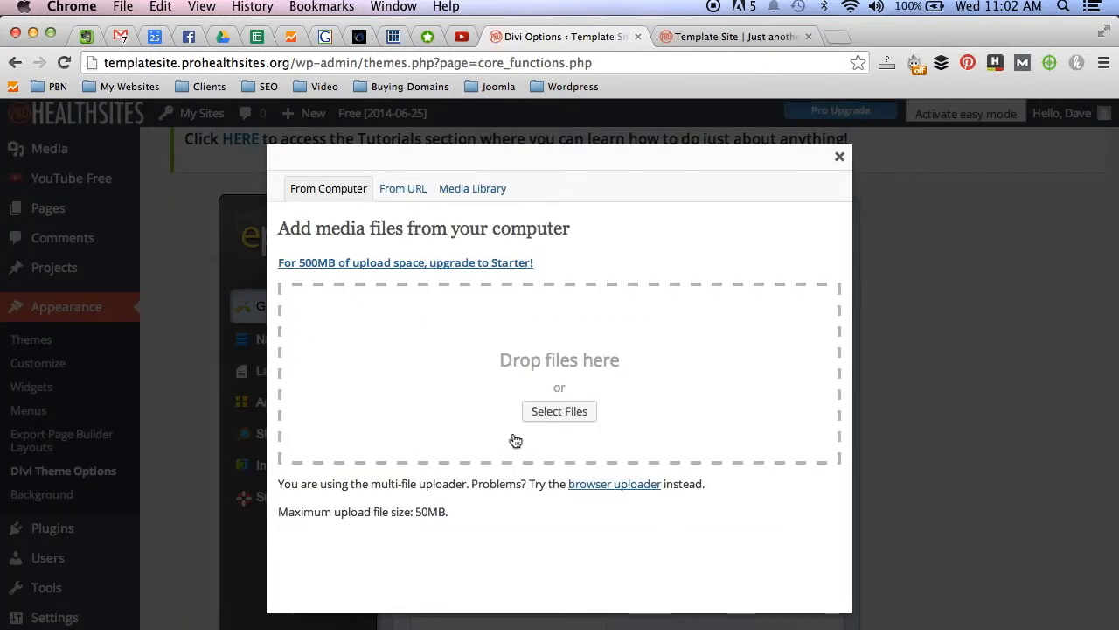
left_click(464, 193)
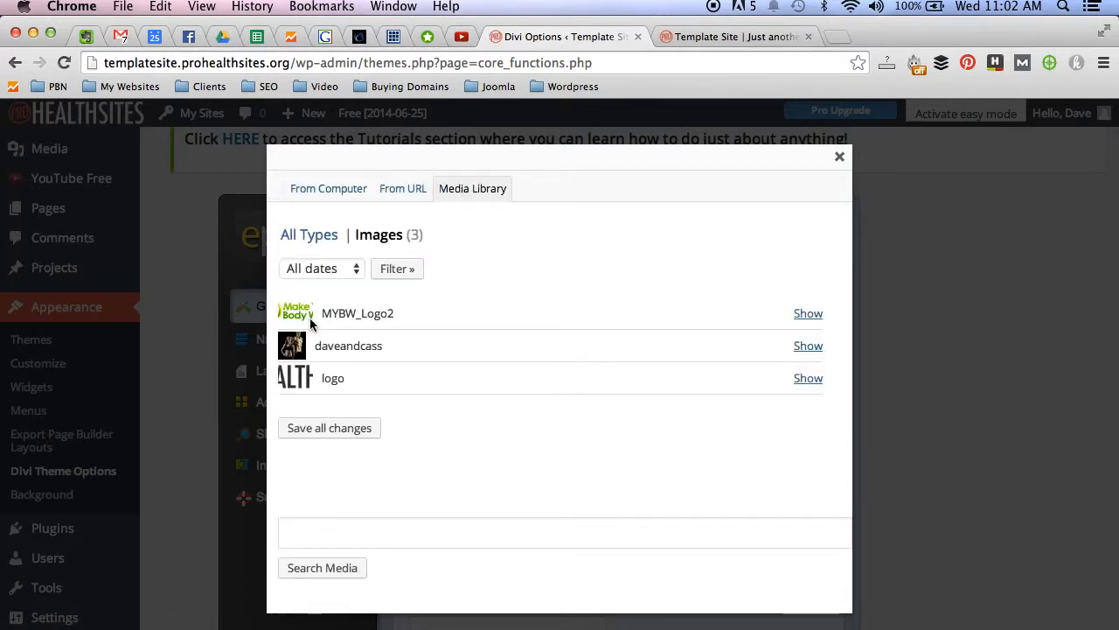
left_click(806, 313)
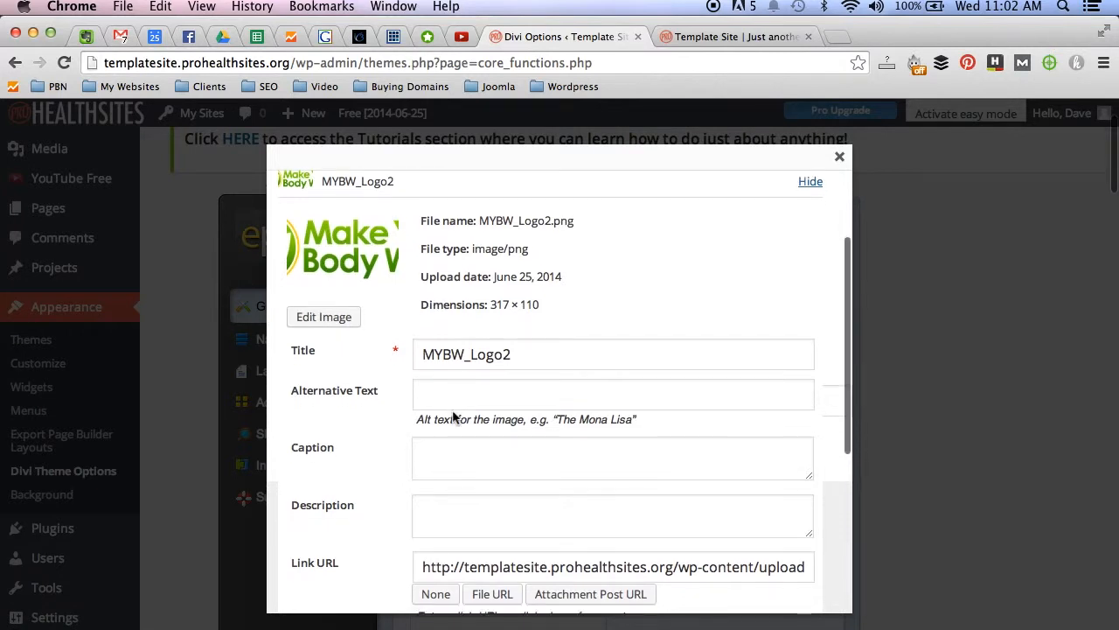
scroll(453, 411, "down", 2)
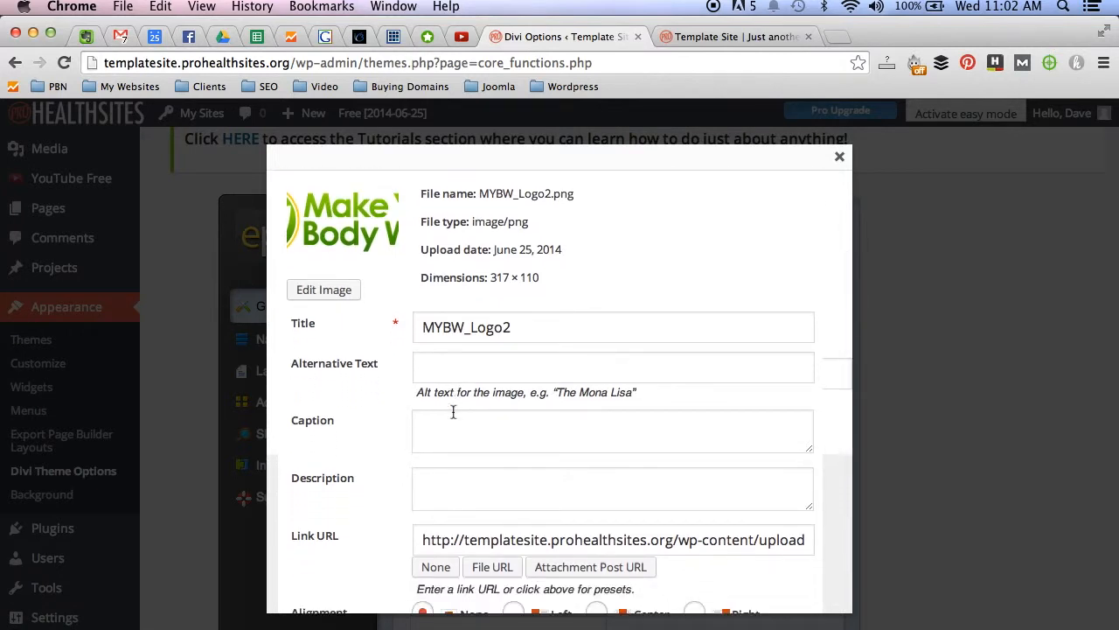
scroll(453, 411, "down", 10)
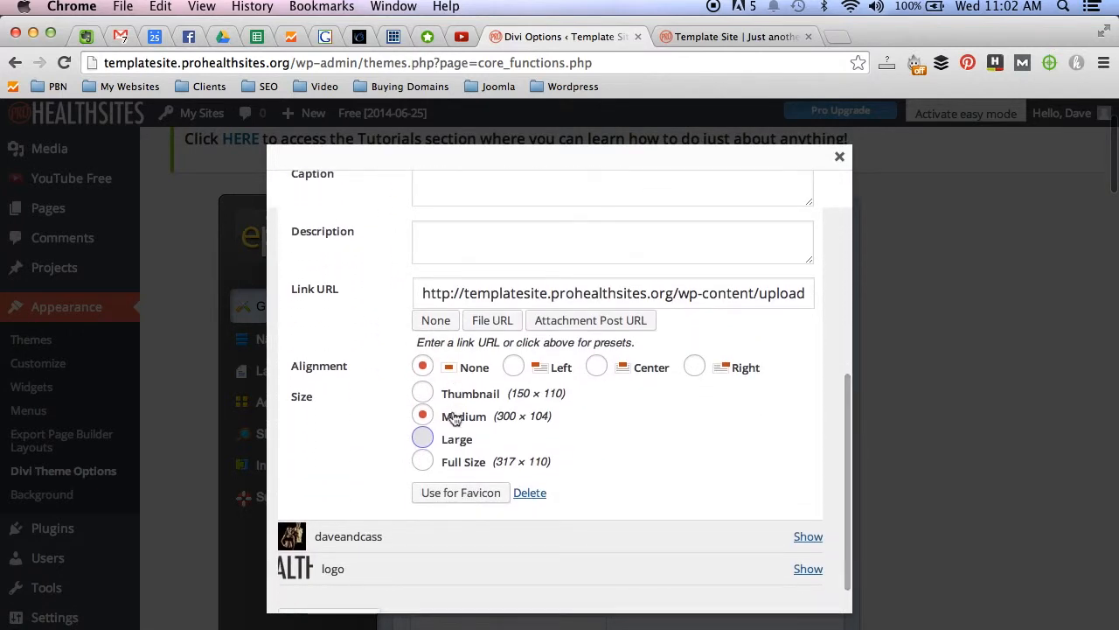
scroll(453, 418, "down", 4)
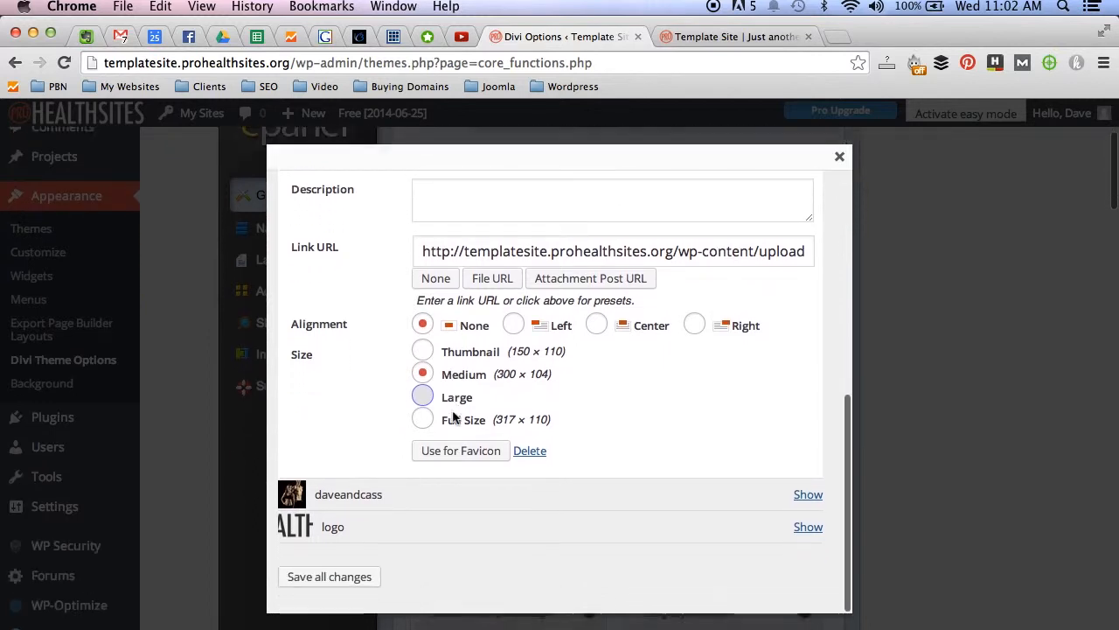
left_click(427, 460)
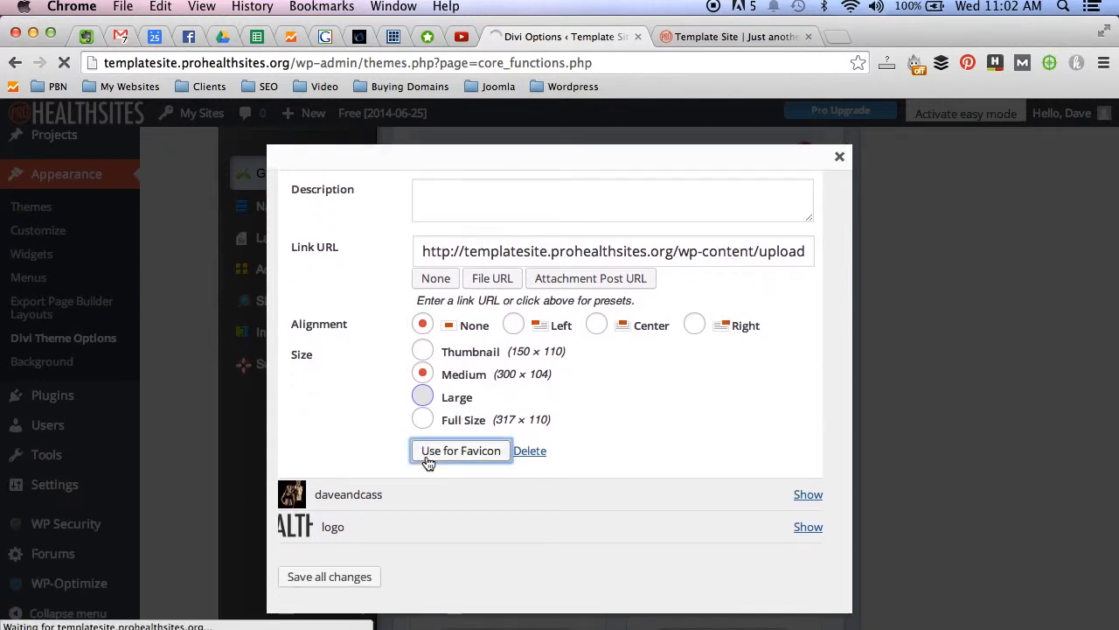
Step: Save the Divi Theme Options from the end of the general settings
scroll(882, 337, "down", 15)
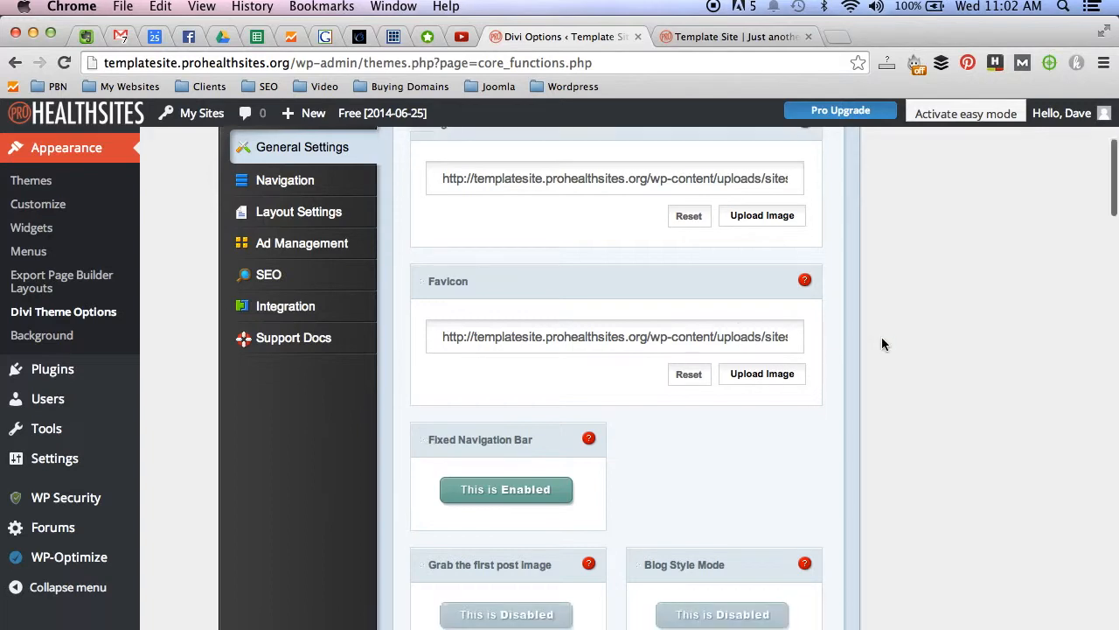
scroll(810, 455, "down", 20)
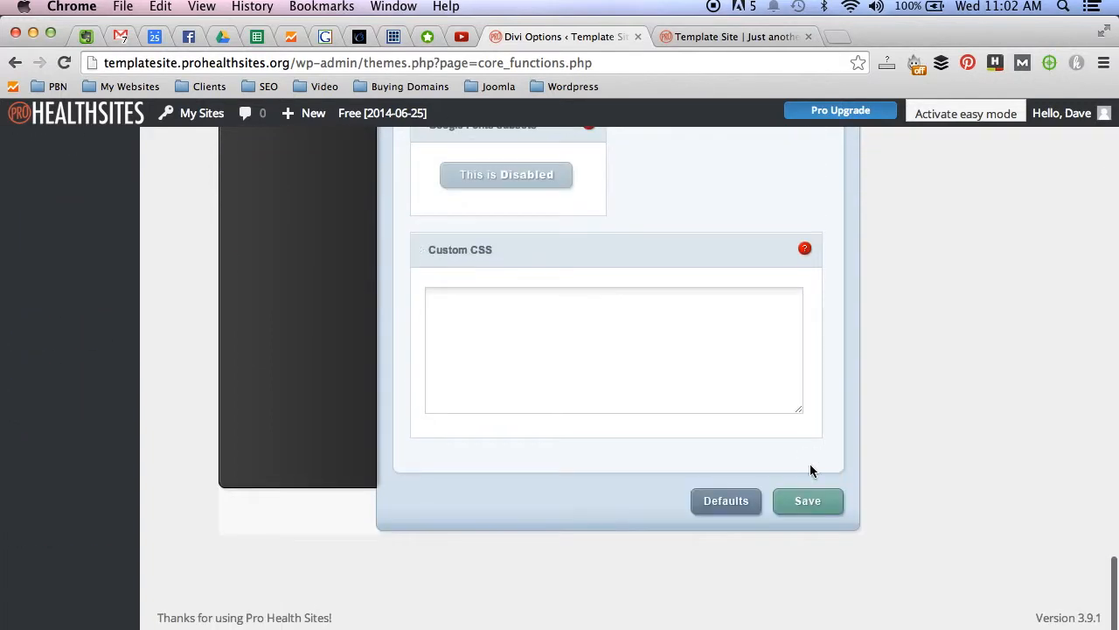
left_click(809, 500)
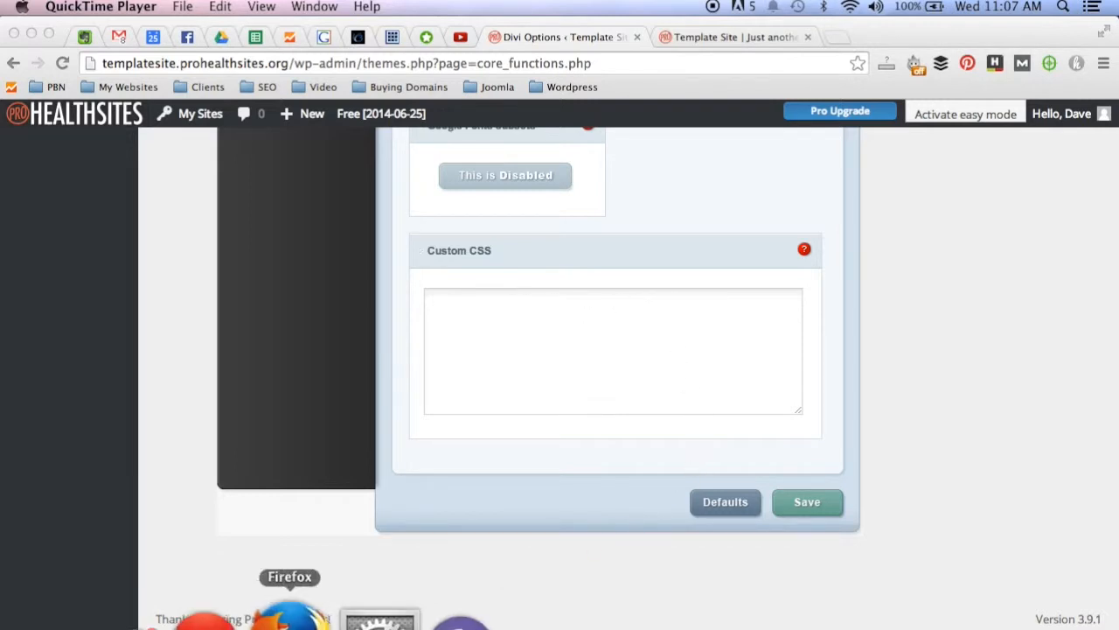
Step: Switch to Firefox and load templatesite.prohealthsites.org in a new tab beside the old version of the site
left_click(292, 614)
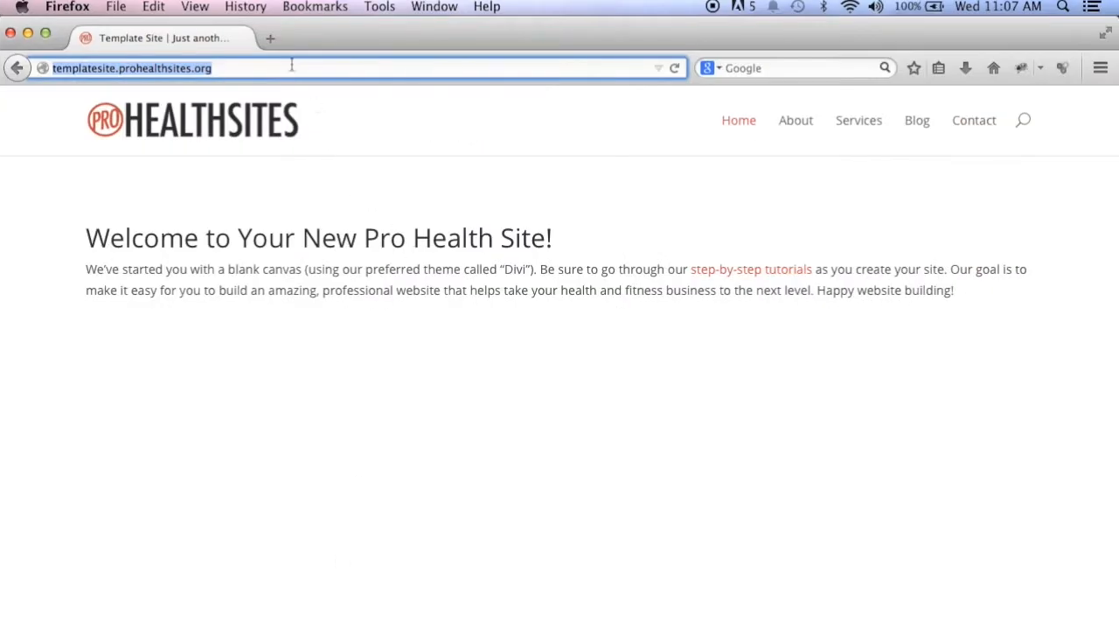
left_click(271, 37)
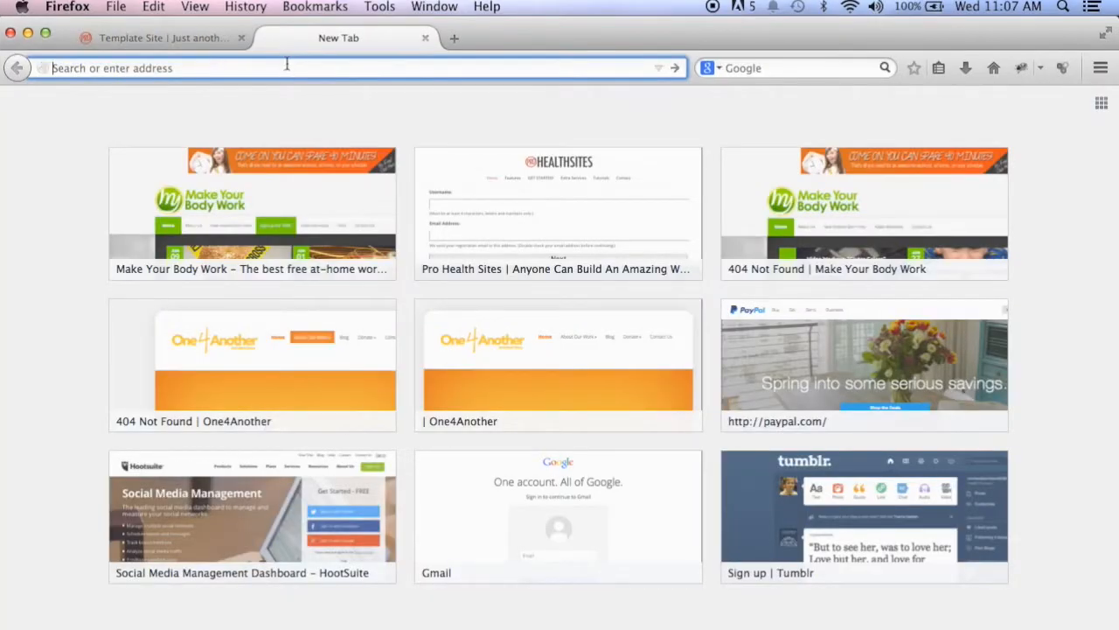
type("http://templatesite.prohealthsites.org/")
key("Return")
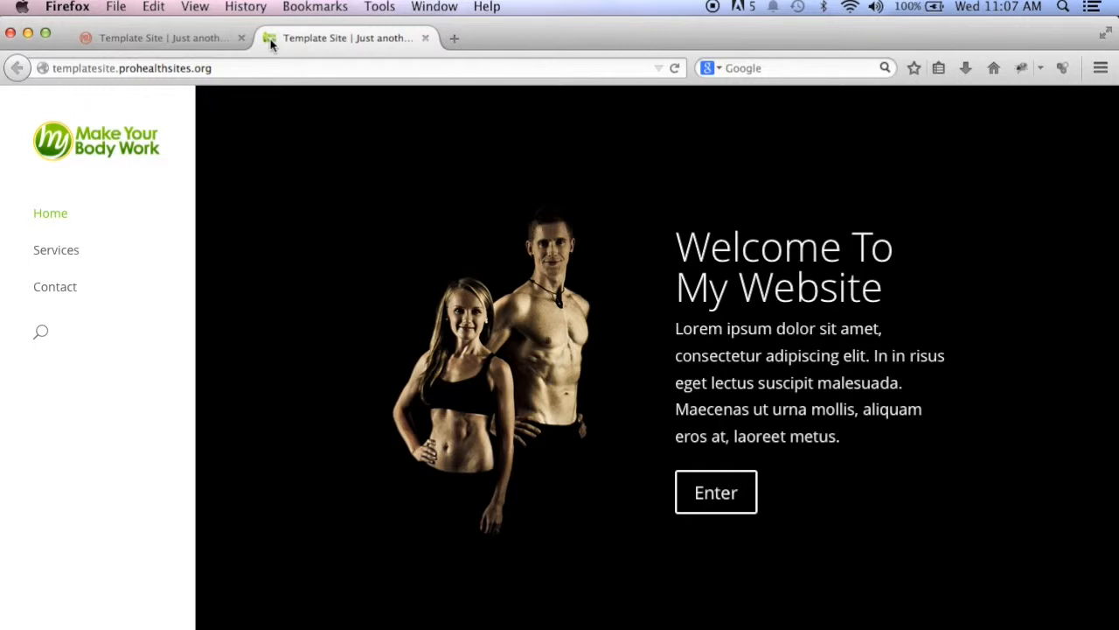
Step: Compare the original site with the customized one, reviewing the new home page from the slider to the call to action and back
left_click(173, 42)
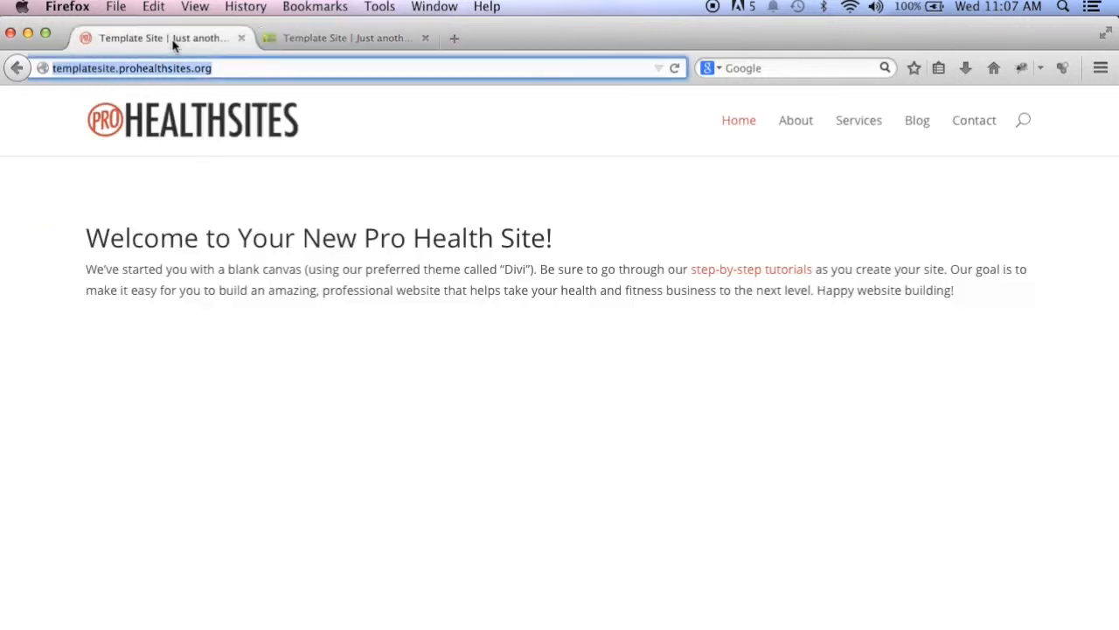
left_click(327, 42)
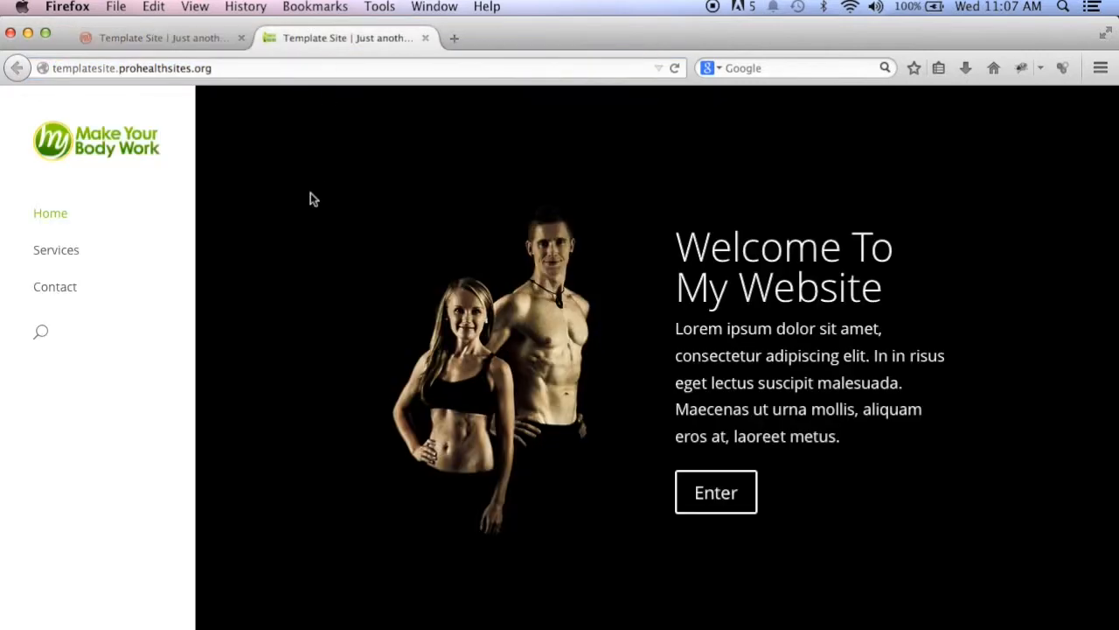
scroll(310, 197, "down", 5)
scroll(310, 200, "down", 5)
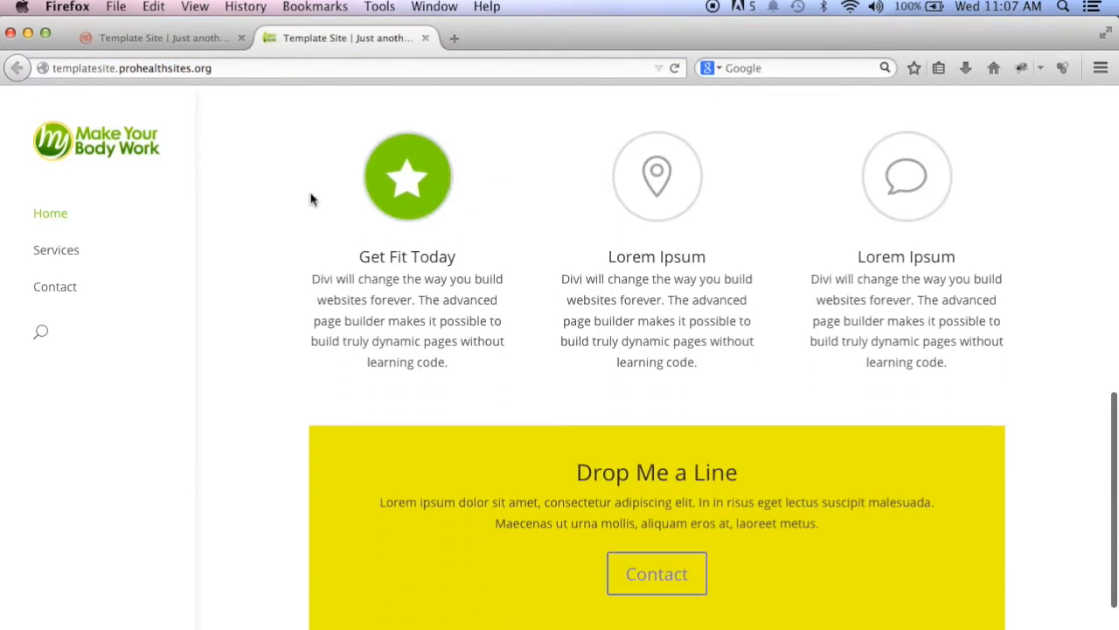
scroll(558, 210, "down", 1)
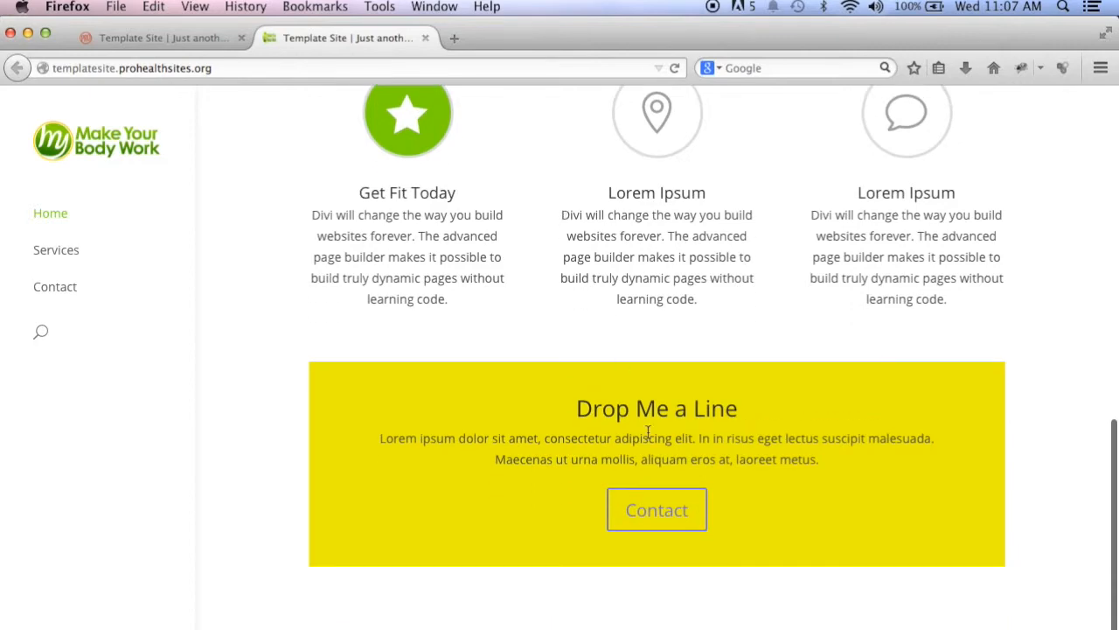
scroll(647, 429, "up", 4)
scroll(647, 432, "up", 5)
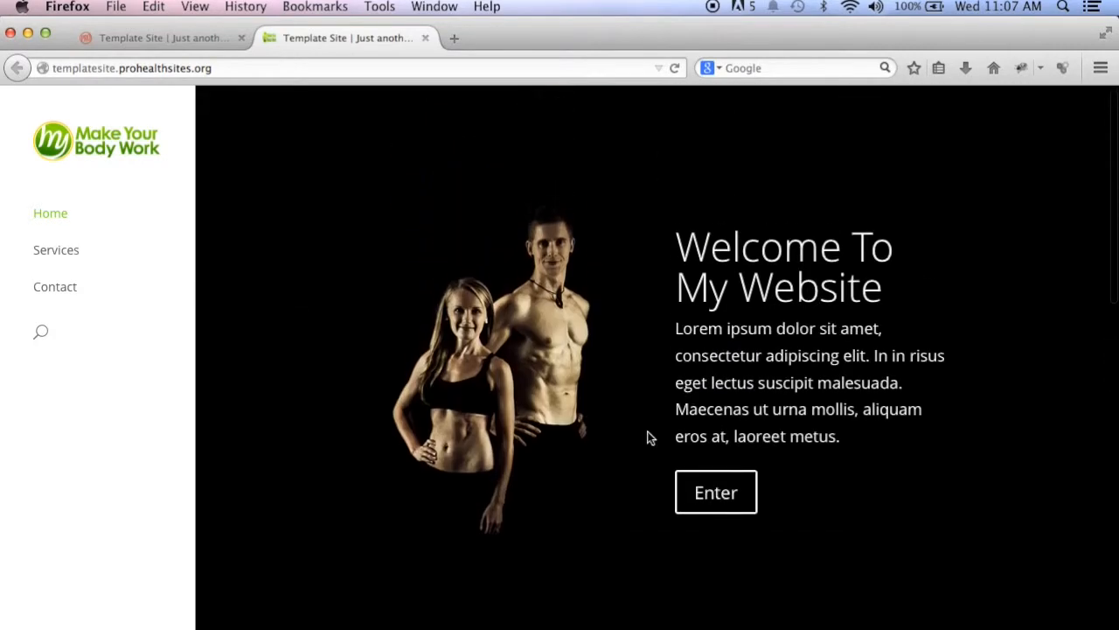